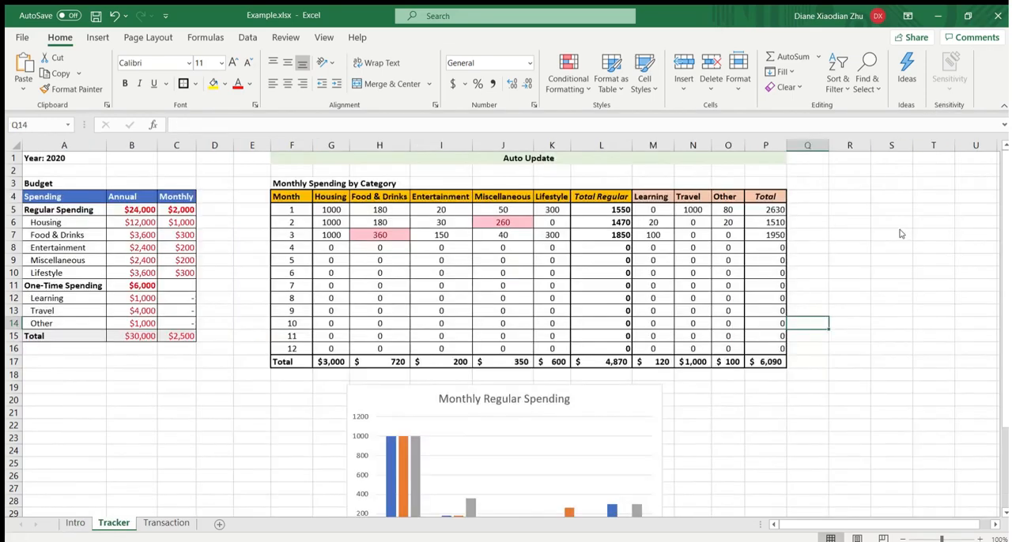
- Review the annual and monthly amounts in the Budget table on the Tracker sheet
key("ctrl+Page_Down")
left_click_drag(123, 196, 135, 336)
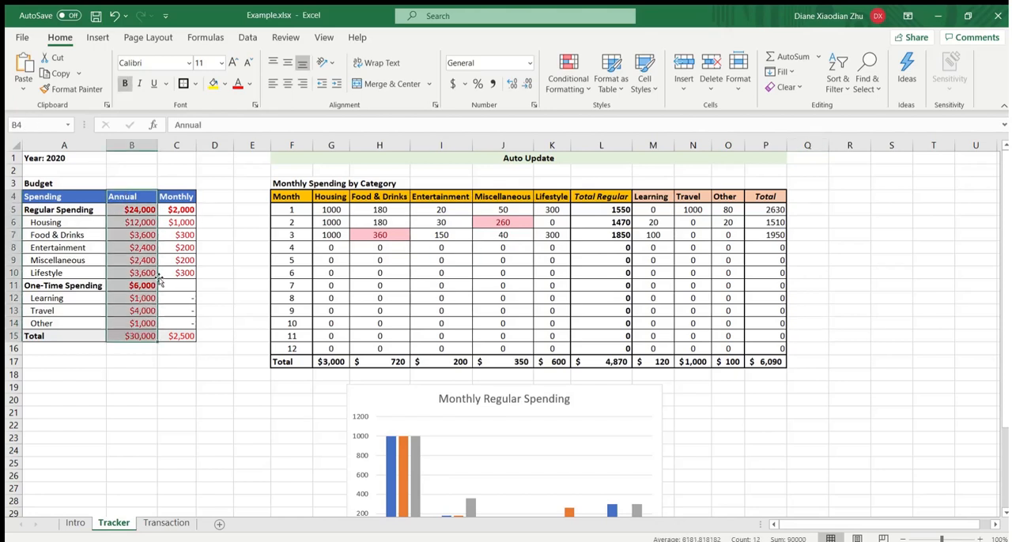
left_click_drag(181, 197, 183, 338)
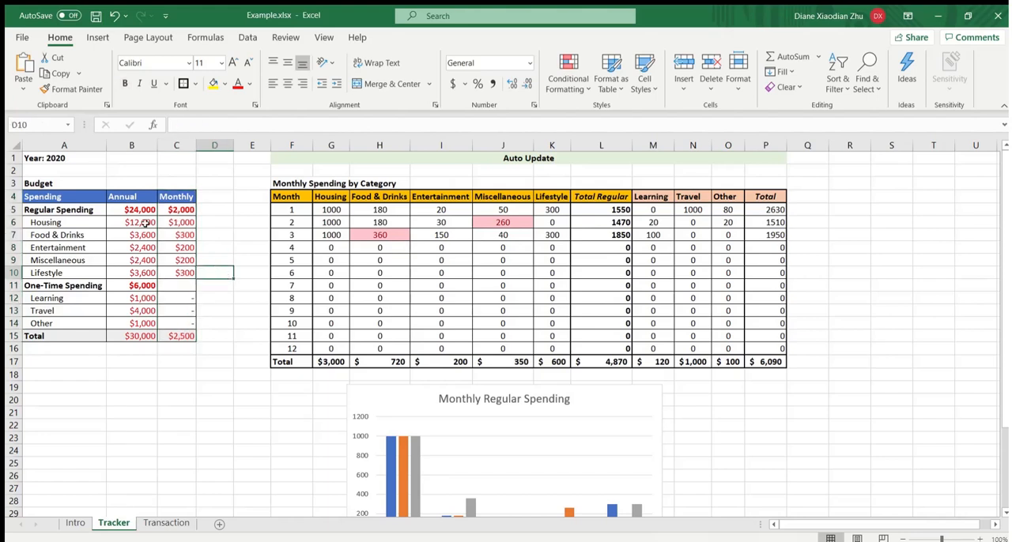
left_click_drag(39, 173, 178, 347)
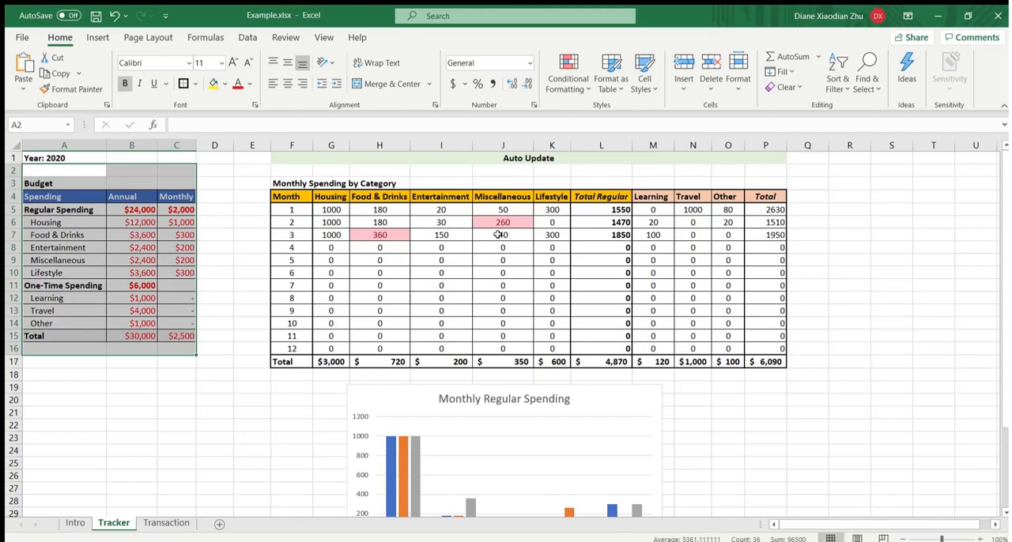
left_click(822, 237)
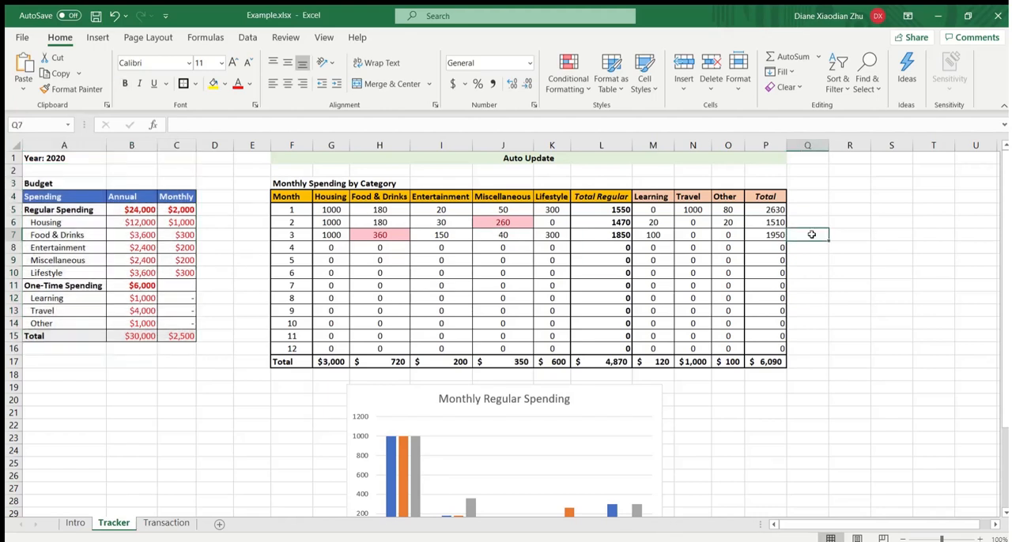
- Examine the Monthly Spending by Category table, including its headers, month rows, Food & Drinks column and the formulas behind the amounts
left_click_drag(301, 176, 779, 362)
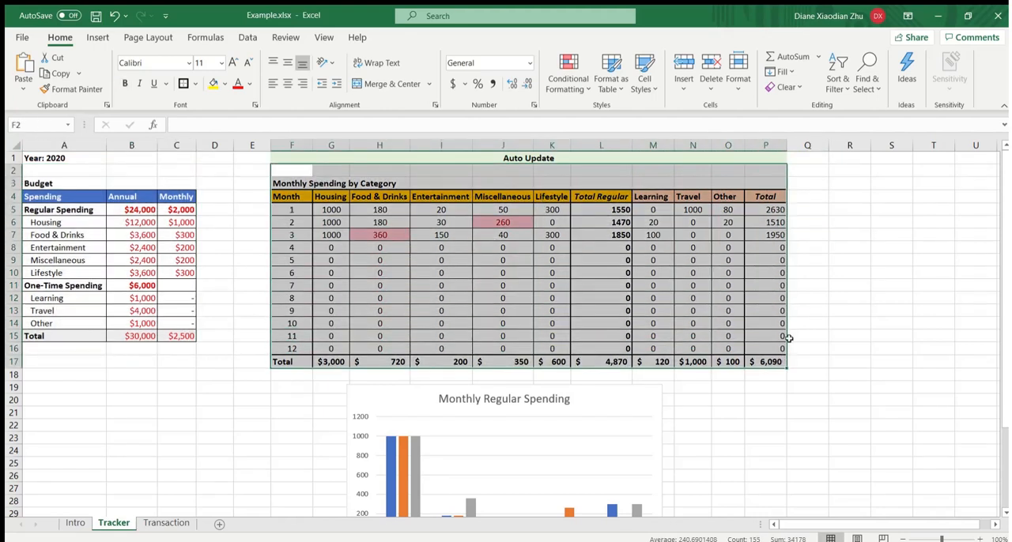
left_click(838, 253)
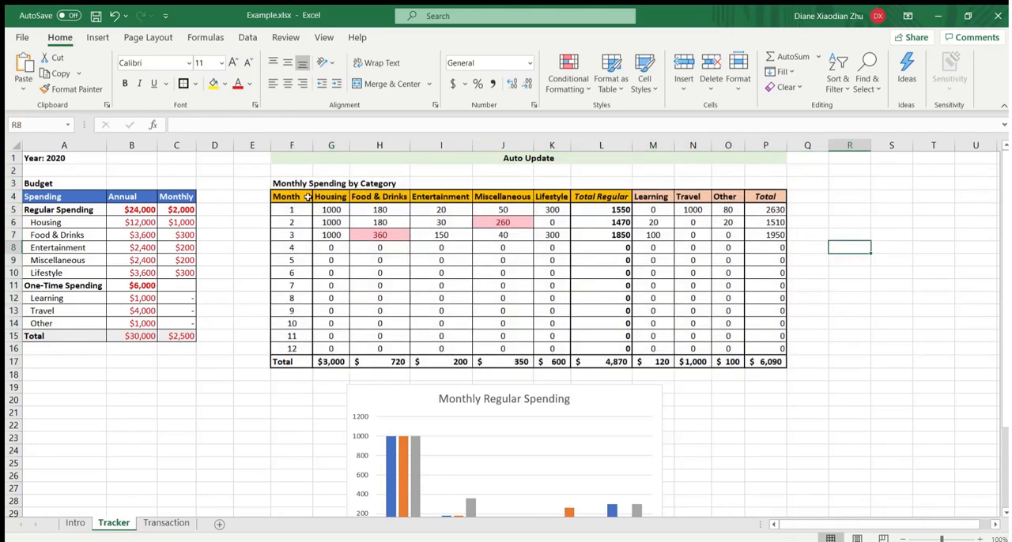
left_click_drag(308, 198, 763, 198)
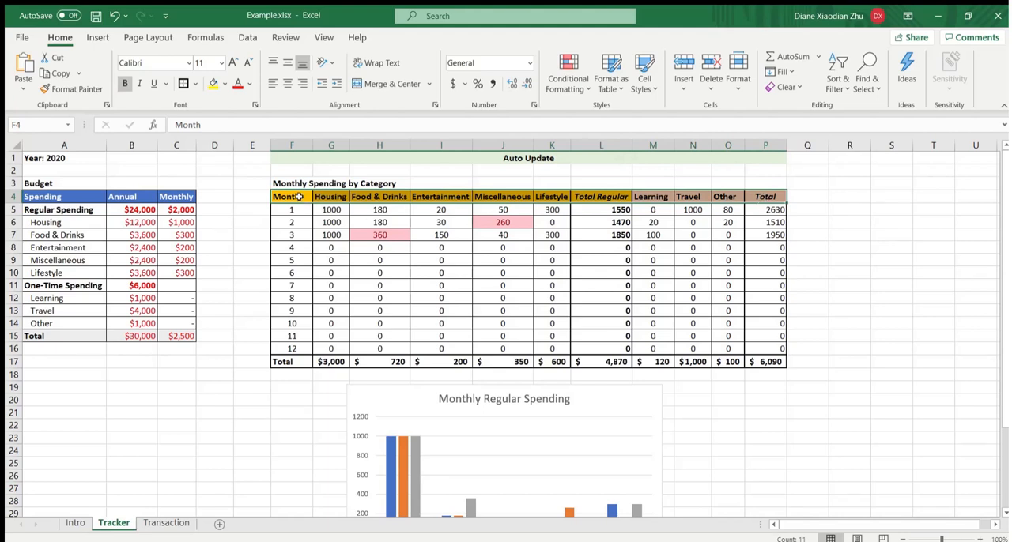
left_click_drag(301, 197, 301, 365)
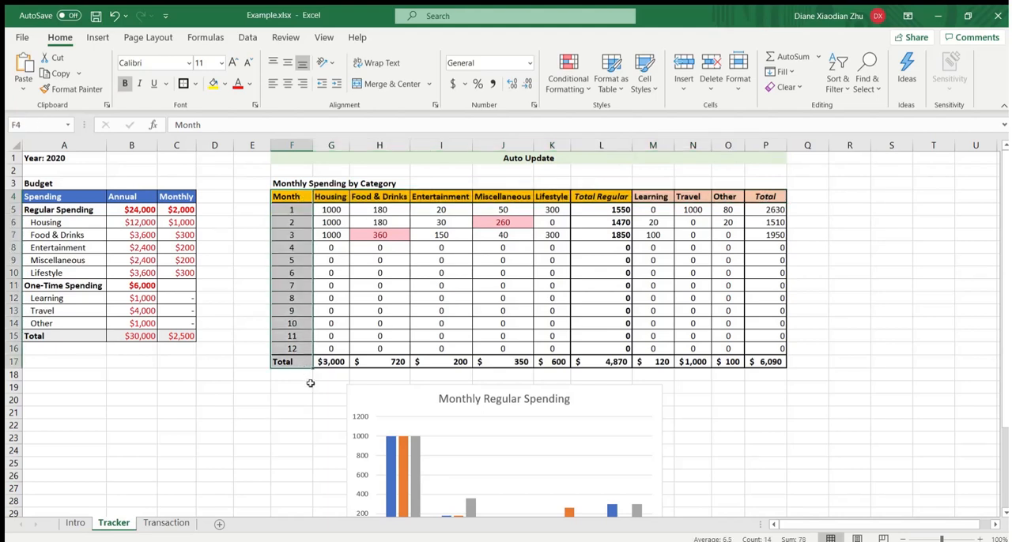
left_click(387, 274)
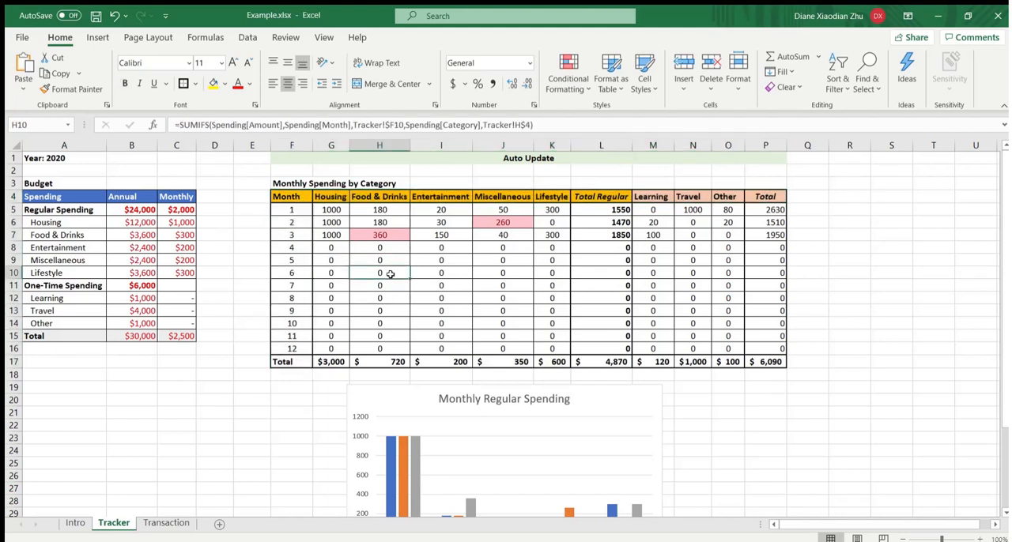
left_click(342, 210)
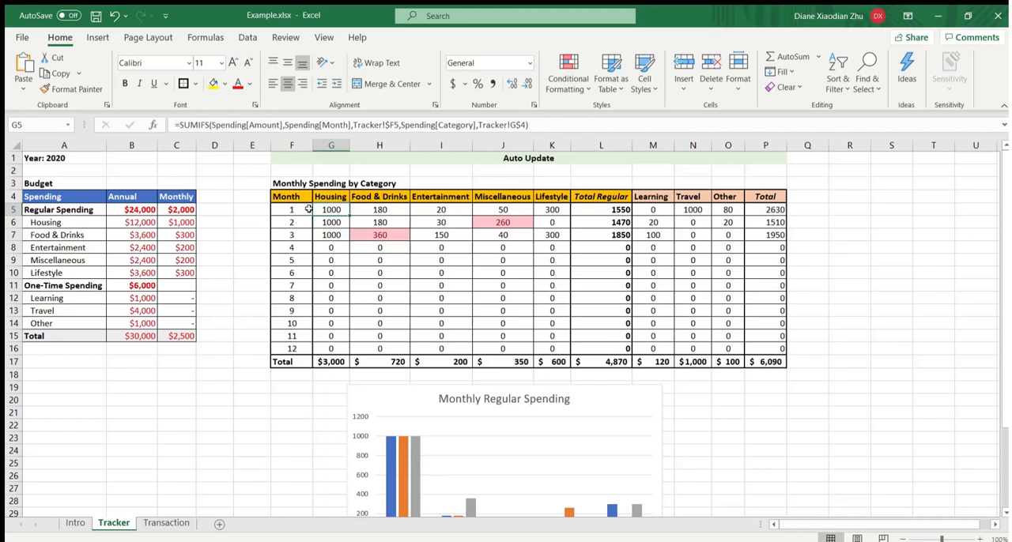
left_click(304, 209)
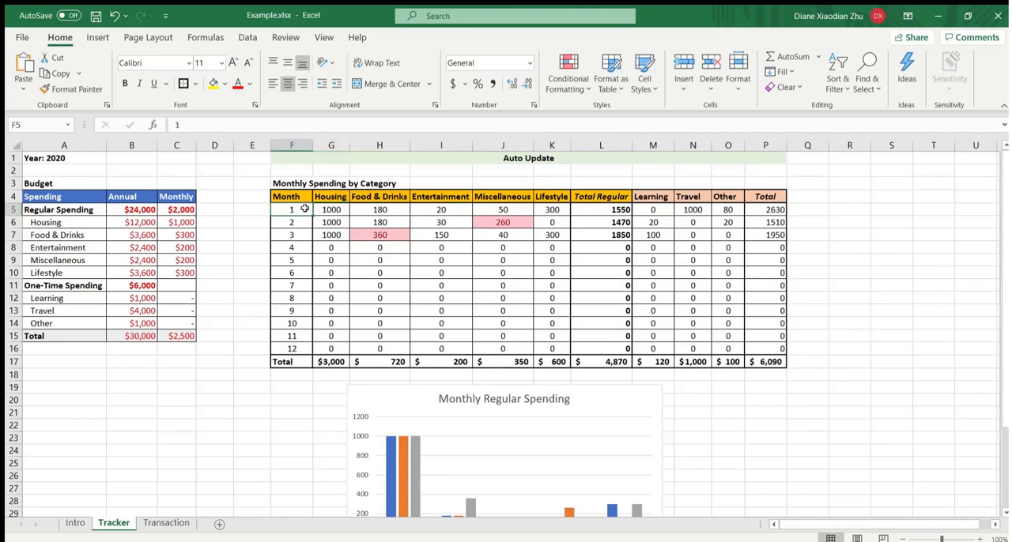
left_click(393, 207)
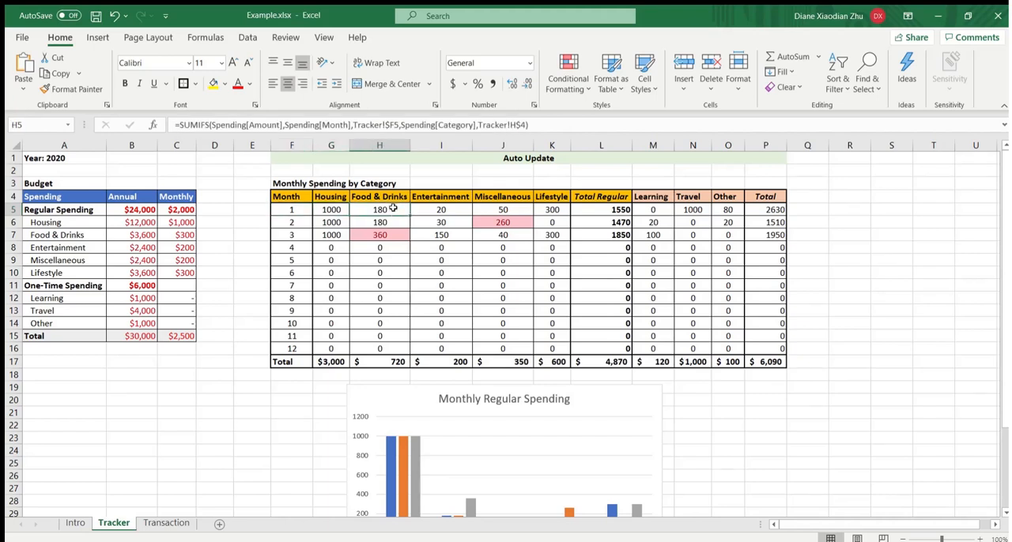
left_click_drag(385, 194, 389, 361)
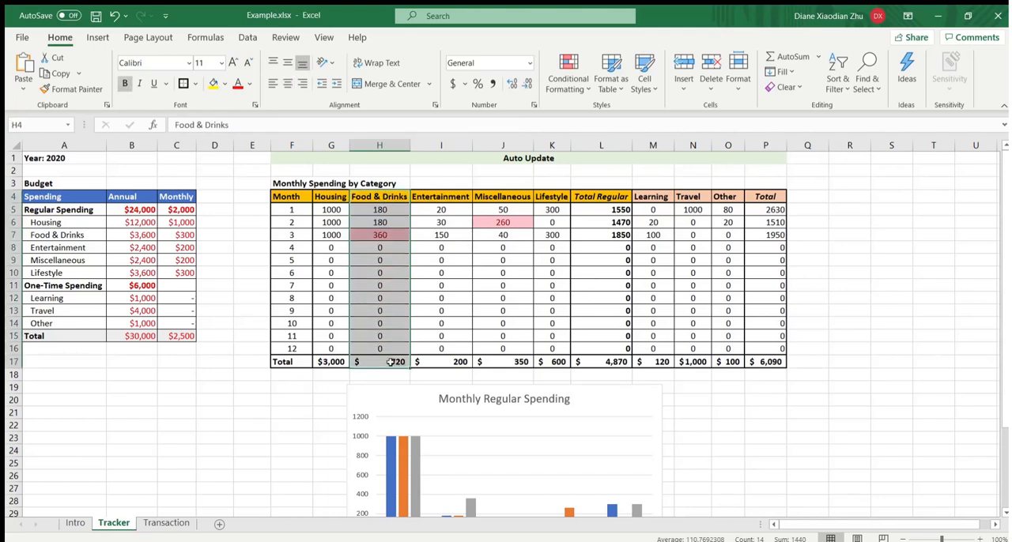
left_click_drag(302, 212, 779, 209)
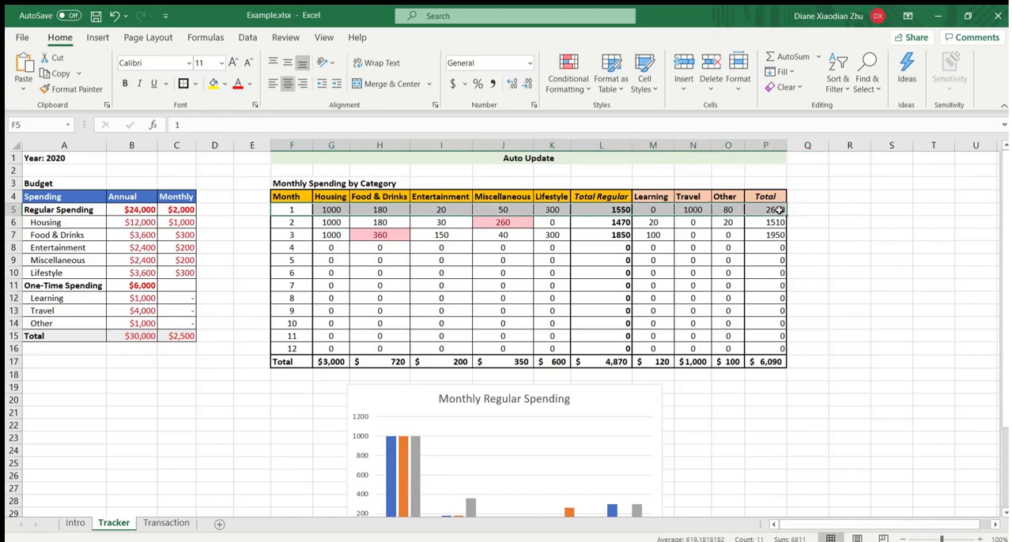
left_click(568, 290)
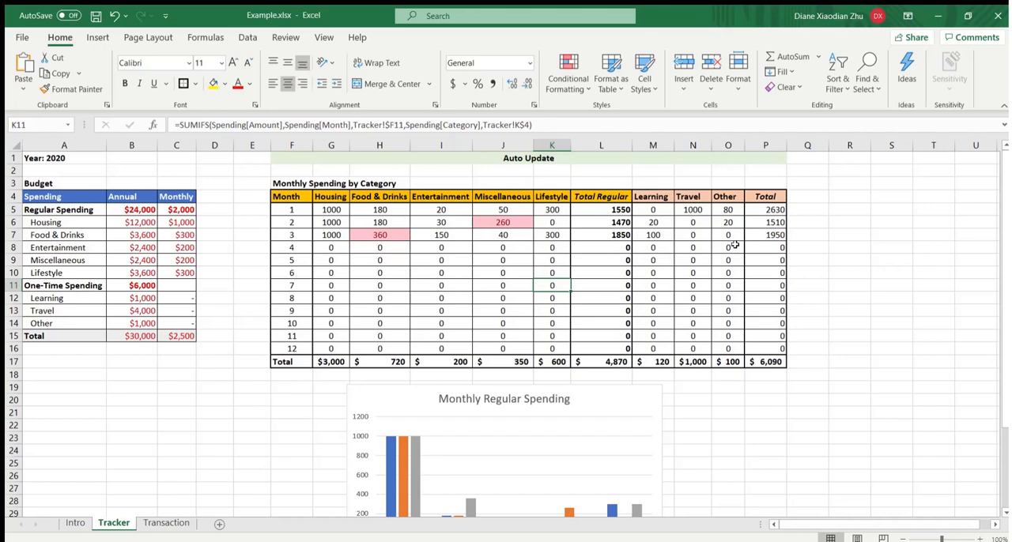
- Compare the spending figures for months 1 to 3 with the Monthly Regular Spending chart below the table
scroll(736, 246, "down", 2)
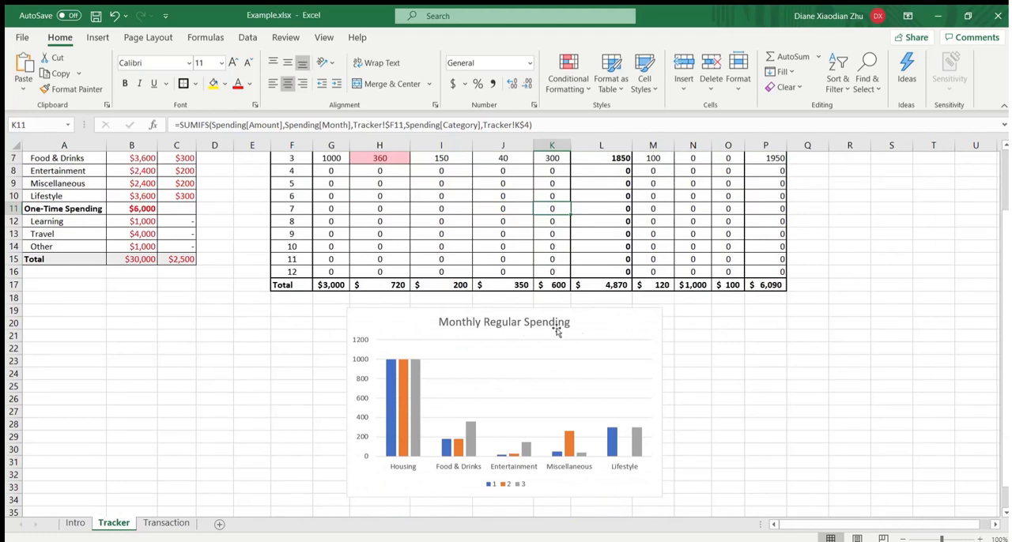
scroll(632, 332, "up", 1)
scroll(632, 332, "up", 1)
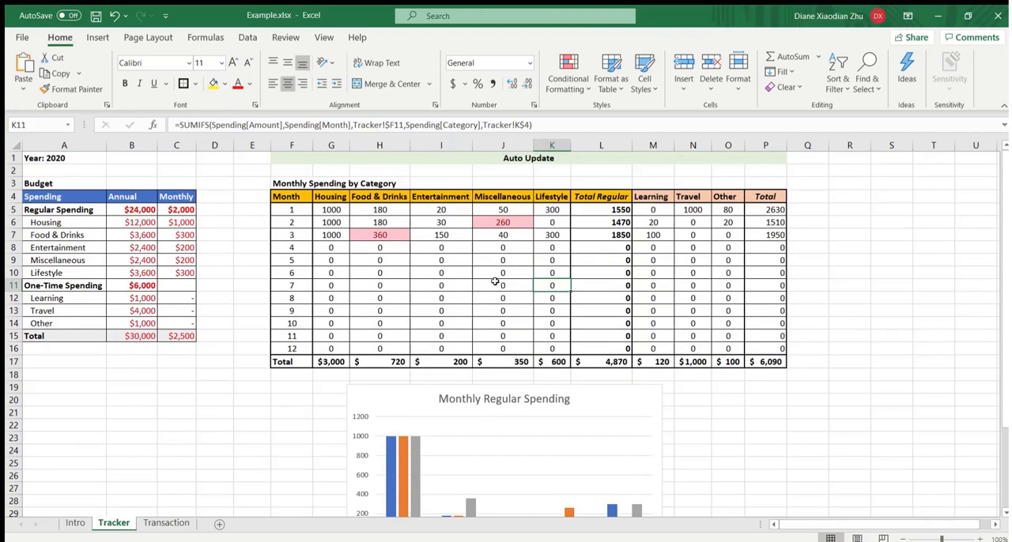
left_click_drag(328, 211, 766, 234)
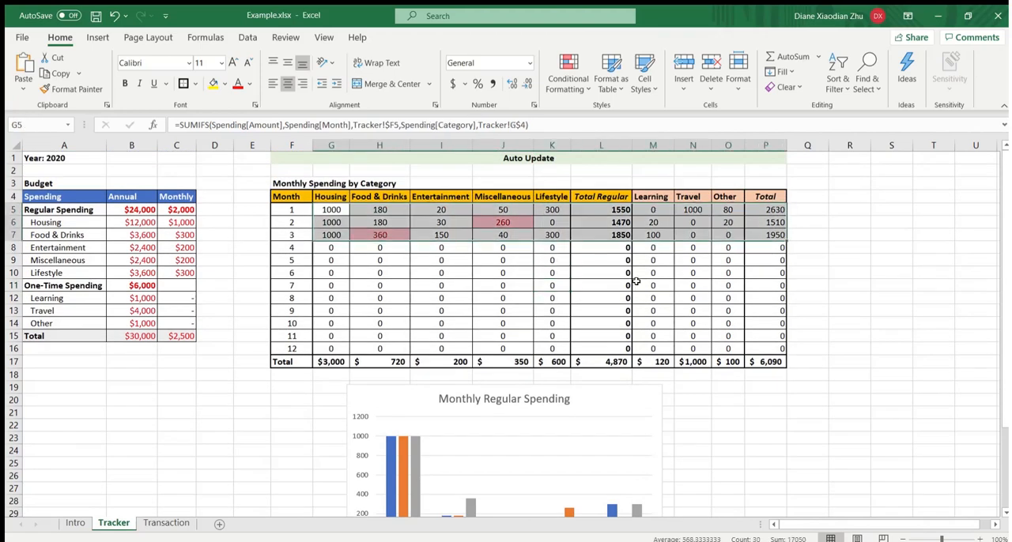
scroll(636, 281, "down", 2)
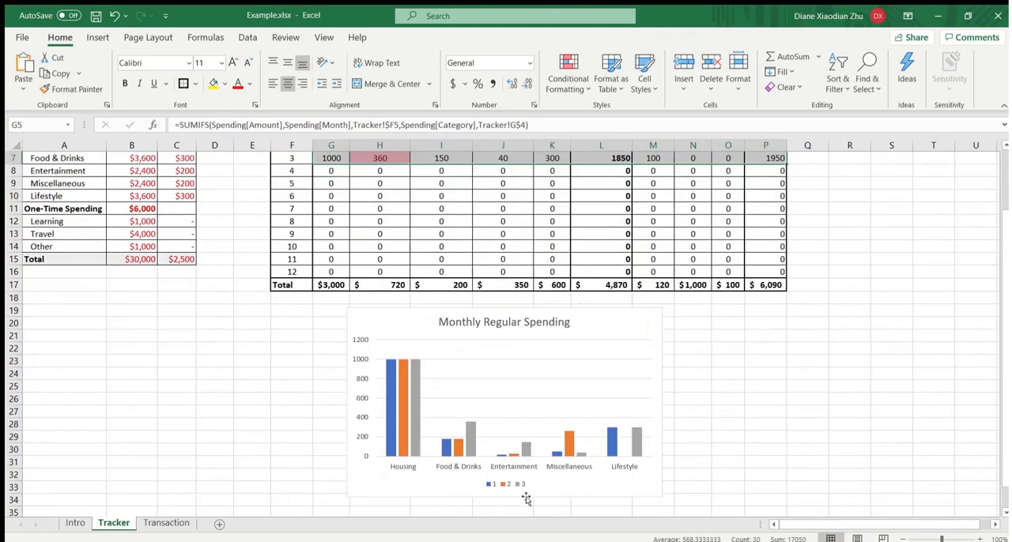
scroll(613, 397, "up", 2)
left_click(688, 382)
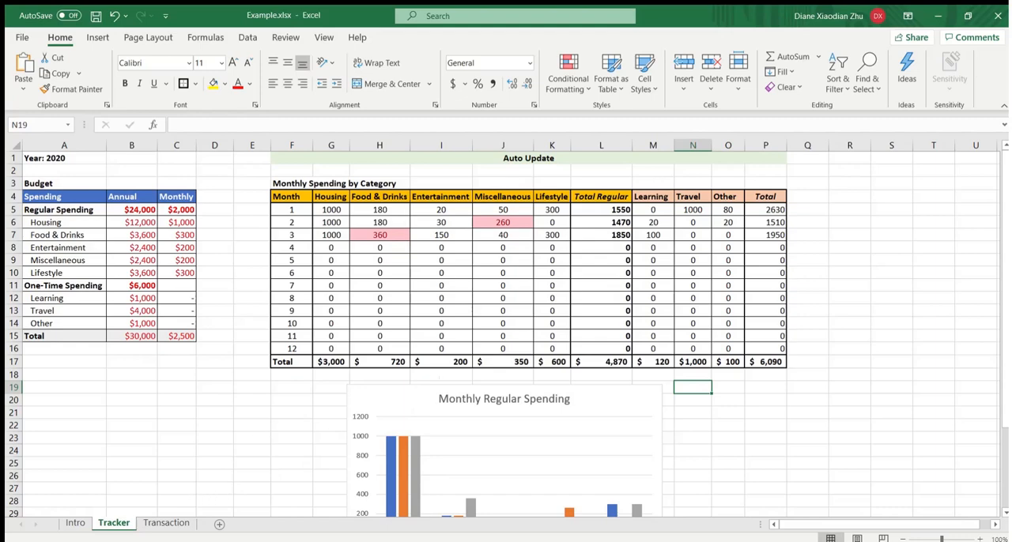
- Inspect the Date, Month, Transaction, Amount and Category columns on the Transaction sheet, including the formula in the Month column
left_click(166, 523)
scroll(506, 308, "up", 1)
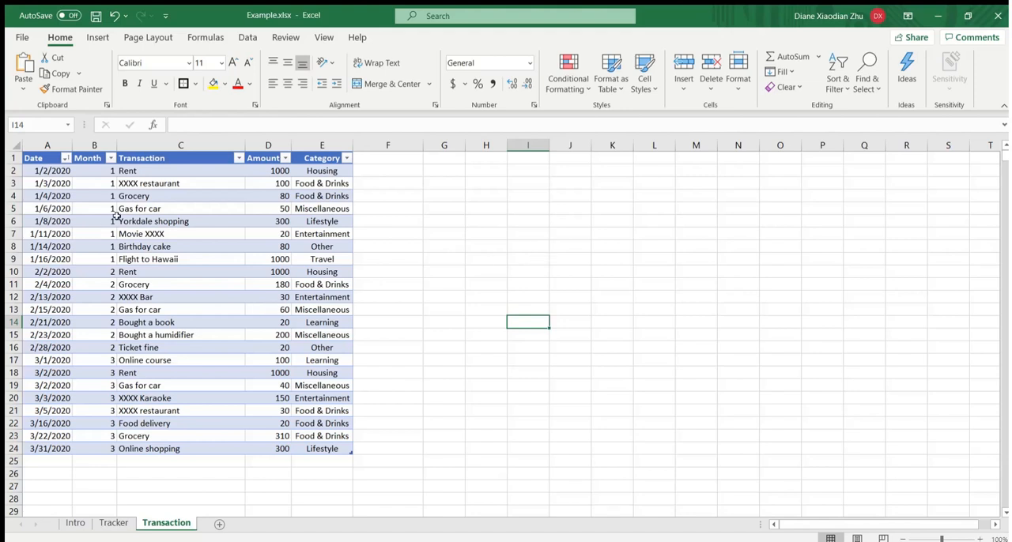
left_click(52, 162)
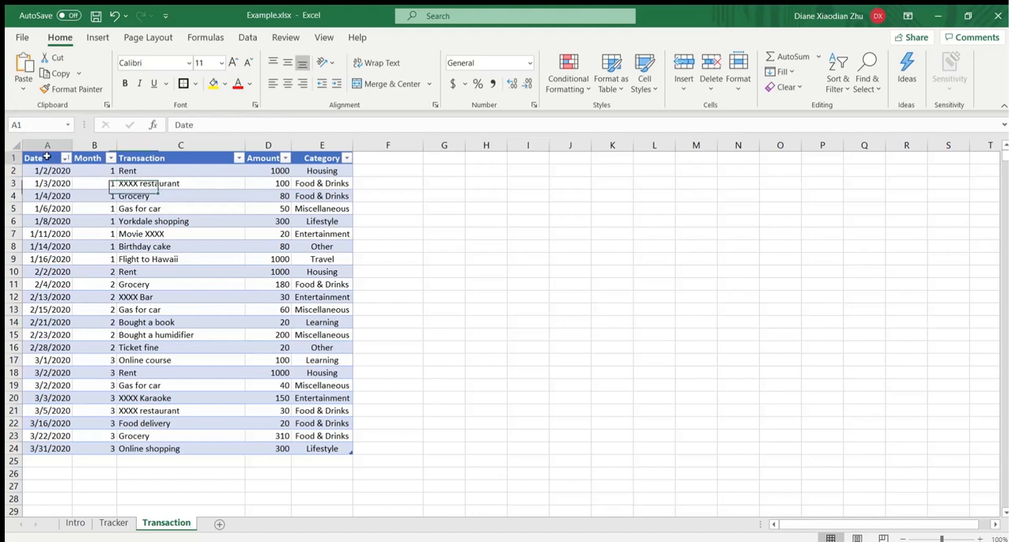
left_click(101, 161)
left_click(95, 170)
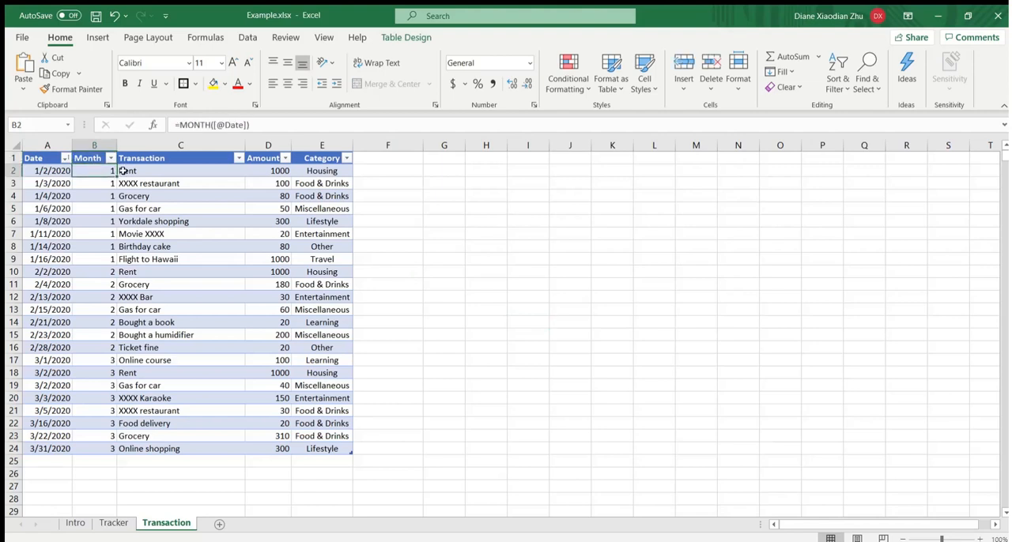
left_click(191, 161)
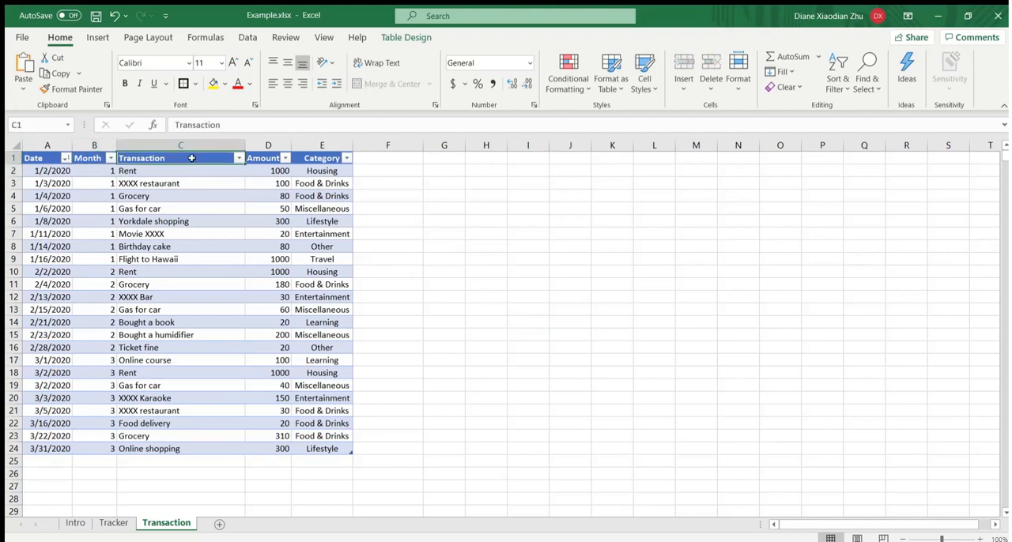
left_click(260, 168)
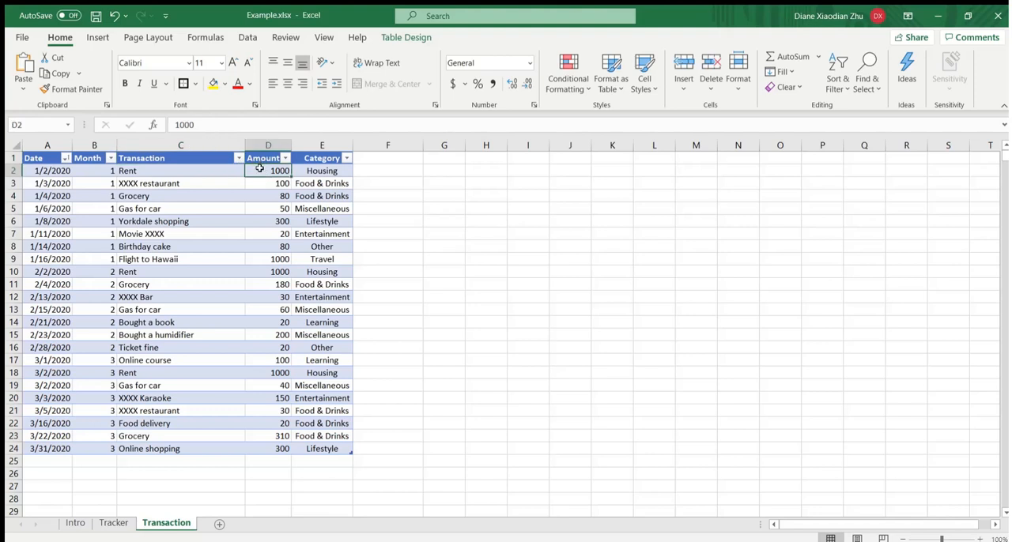
left_click(322, 161)
left_click(319, 169)
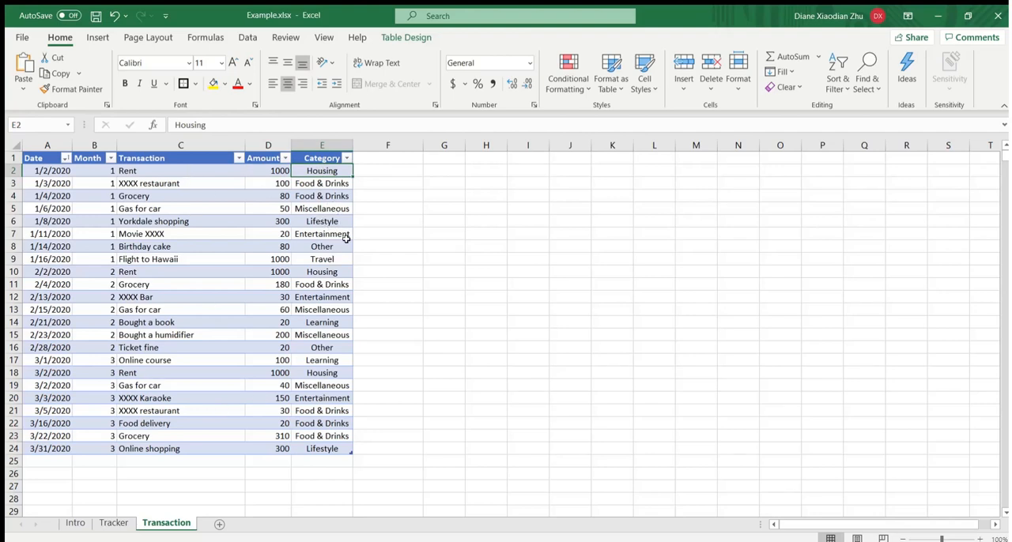
- Extend the transaction table by two rows and enter the date 4/1/2020 in row 25
scroll(345, 237, "down", 1)
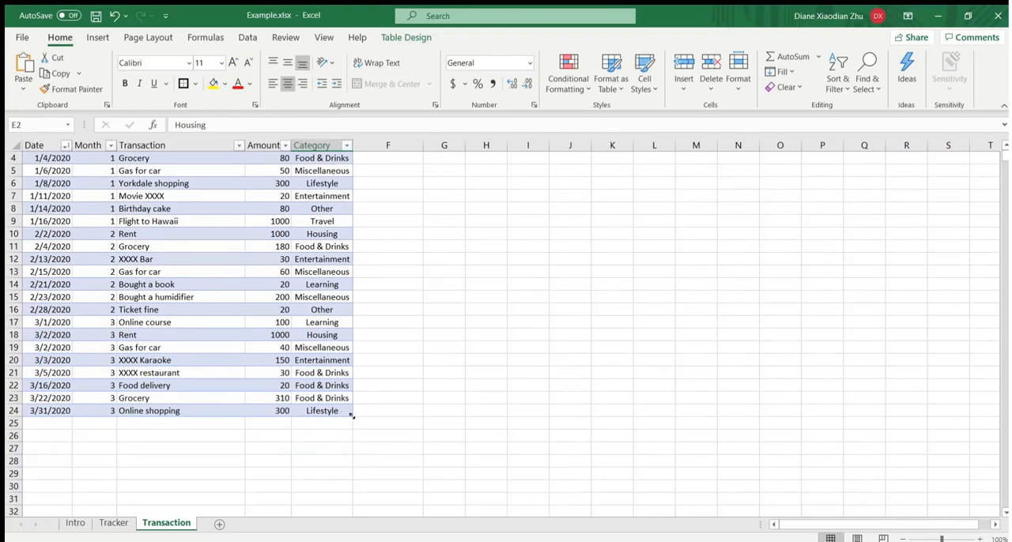
left_click_drag(350, 415, 351, 441)
left_click(47, 424)
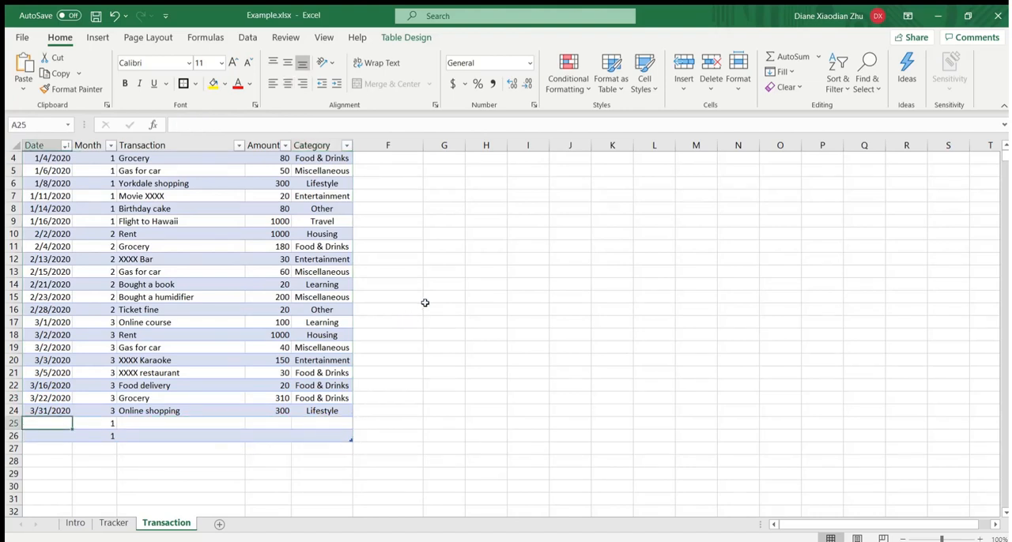
type("4/1/2020")
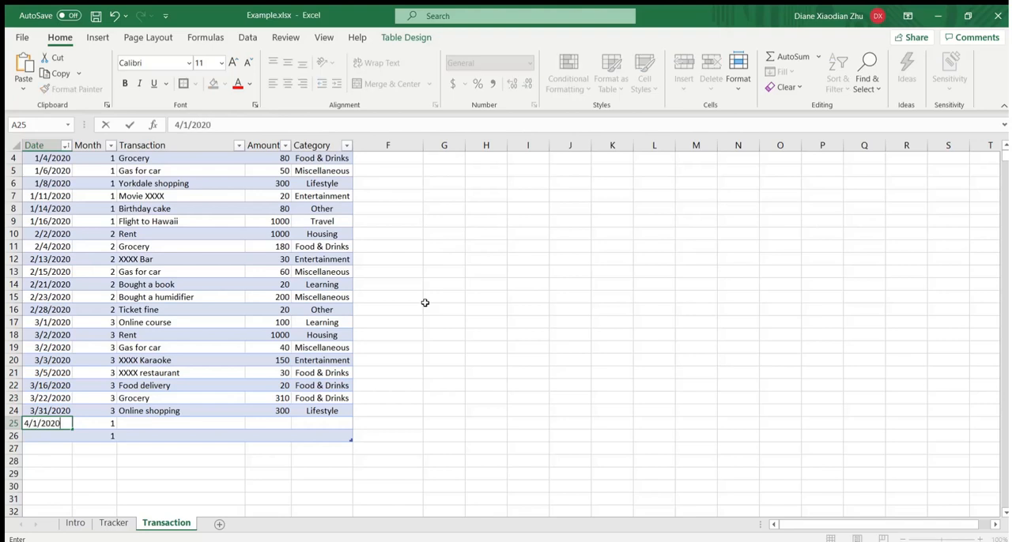
key("Tab")
- Complete the 4/1/2020 entry with the transaction Grocery, an amount of 200 and the category Food & Drinks
key("Tab")
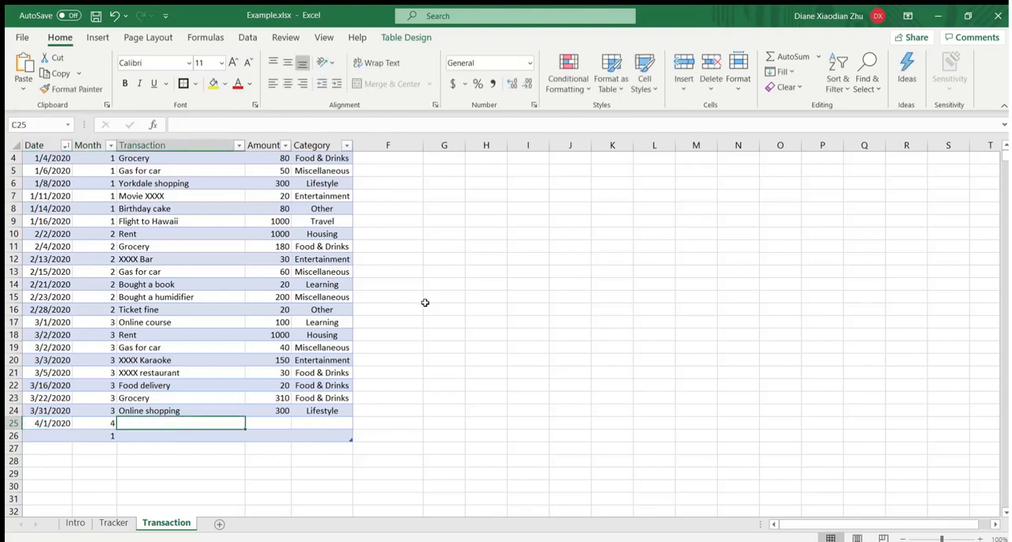
type("Grocery")
key("Tab")
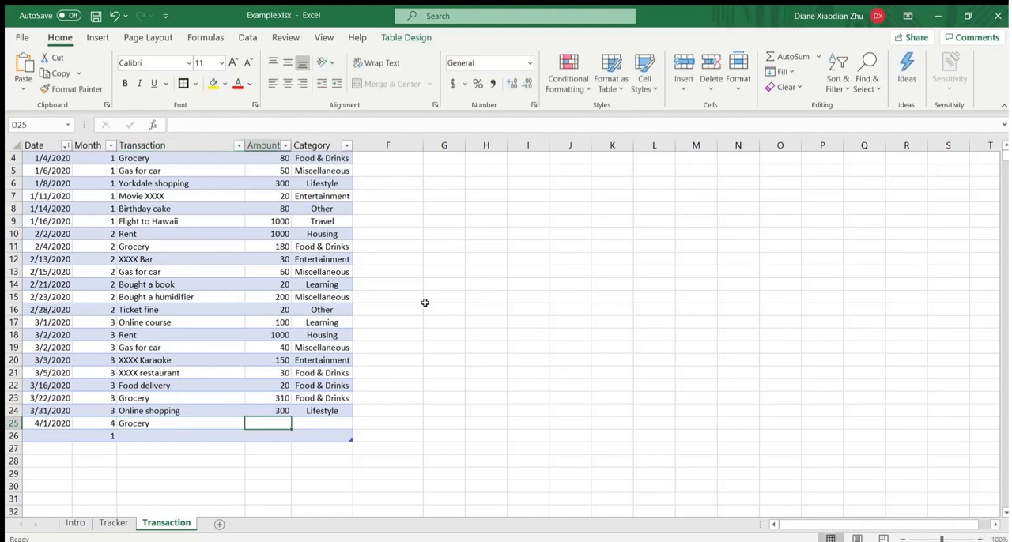
type("200")
key("Tab")
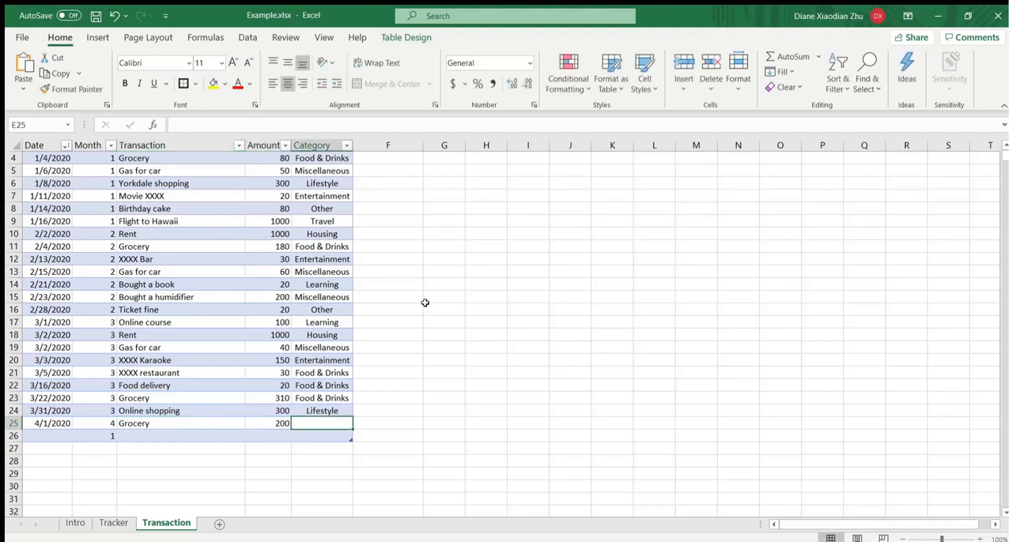
type("Food & Drinks")
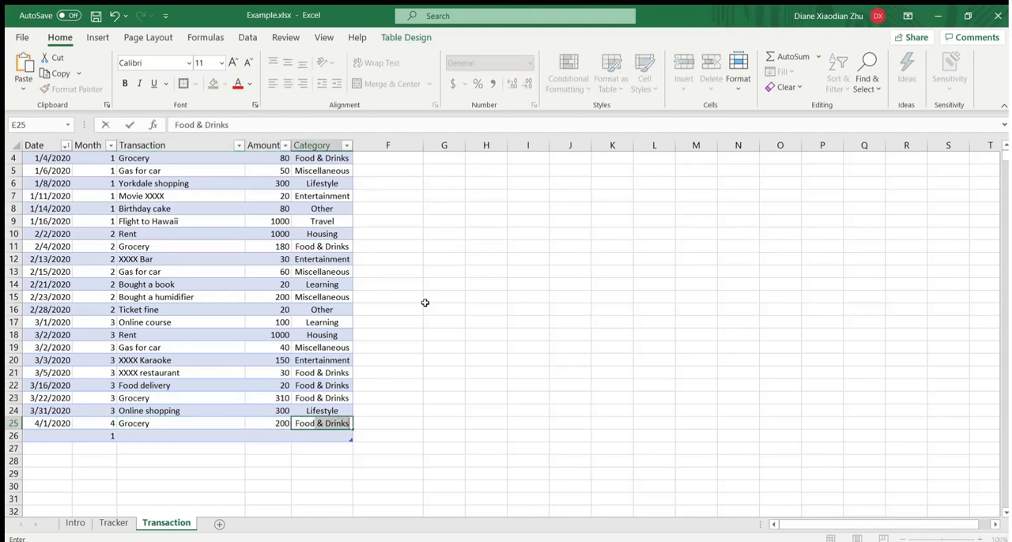
key("Return")
- Enter the date 4/2/2020 in row 26 of the transaction table
key("Left")
key("Left")
key("Left")
key("Left")
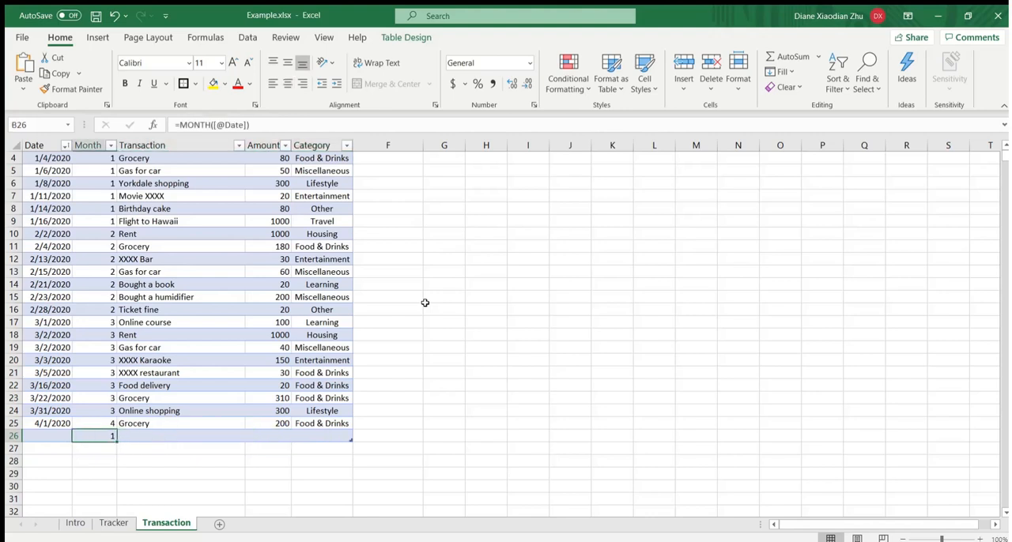
type("4/2/2020")
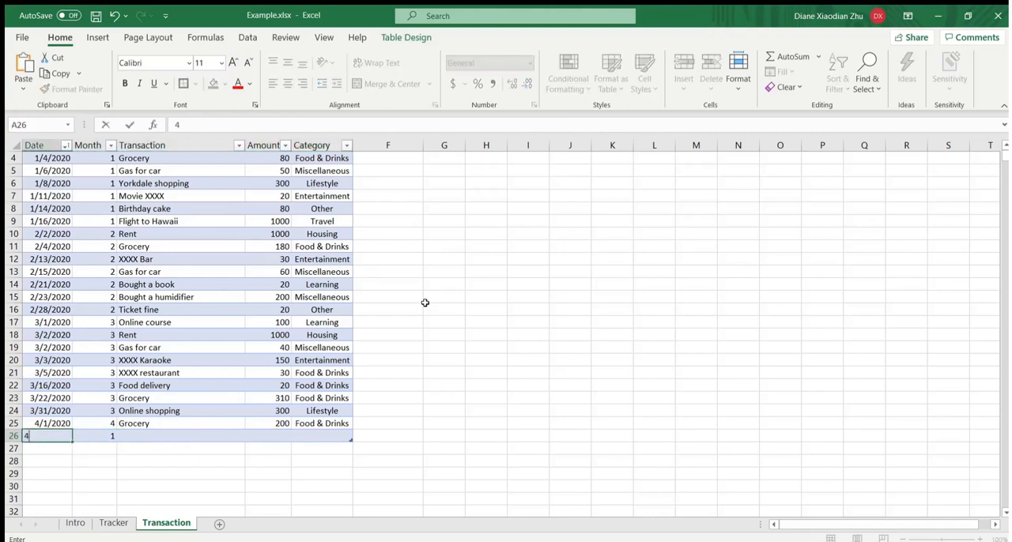
key("Tab")
key("Tab")
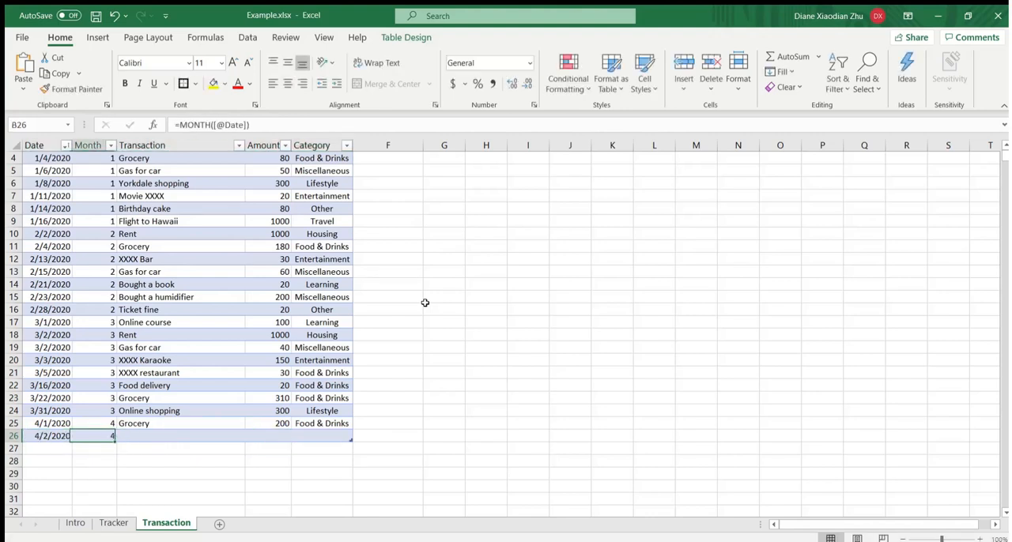
- Complete the 4/2/2020 entry with the transaction Bubbletea, an amount of 10 and the category Food & Drinks
type("Bubbletea")
key("Tab")
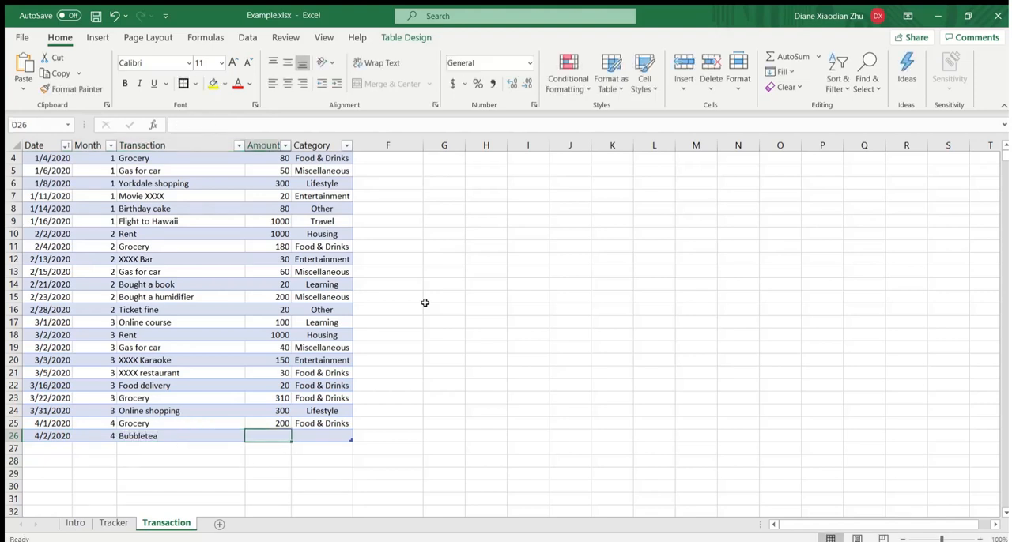
type("10")
key("Tab")
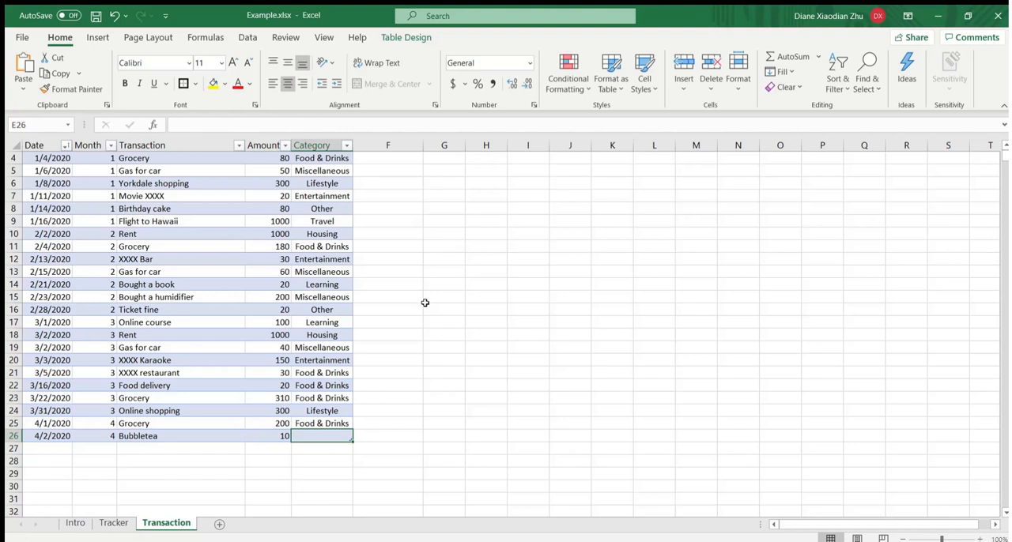
type("Food & Drinks")
key("Return")
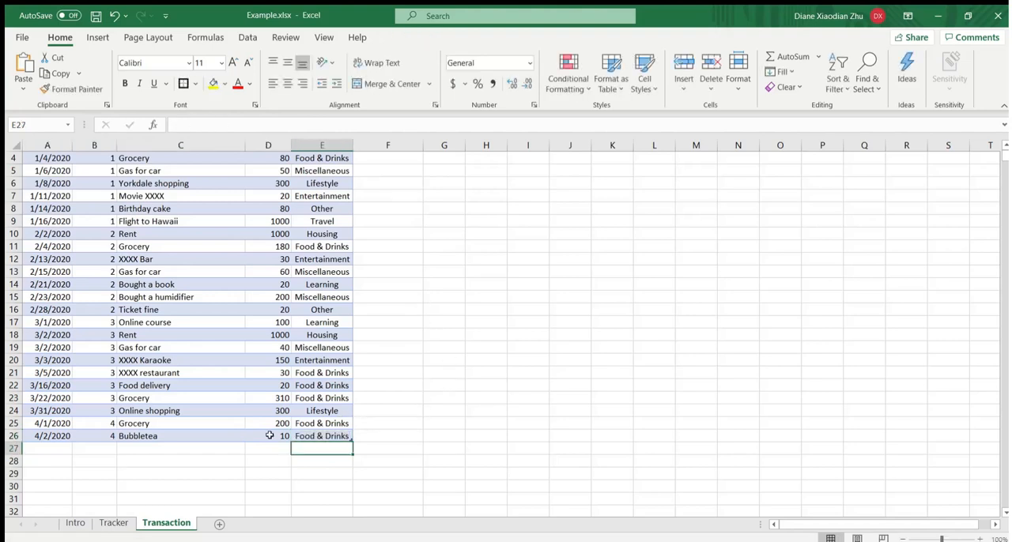
left_click_drag(327, 423, 328, 436)
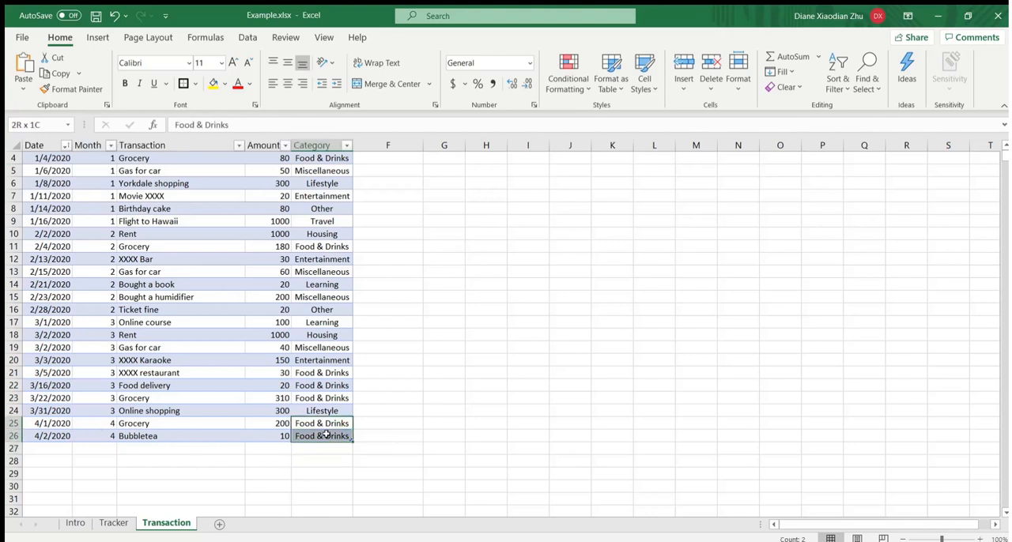
- On the Tracker sheet, examine the month 4 Food & Drinks amount and the Total Regular value with their formulas
left_click(115, 523)
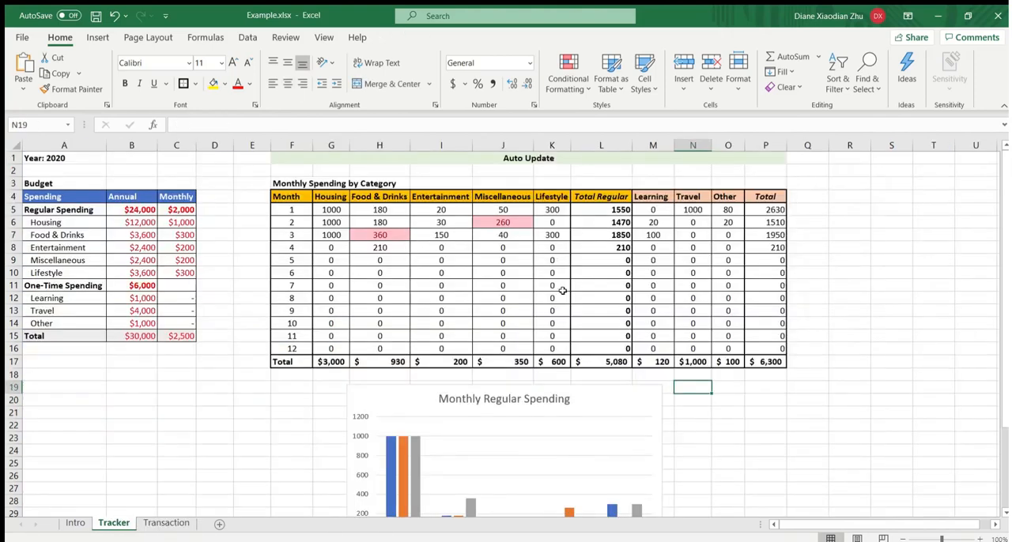
left_click(541, 273)
left_click(396, 197)
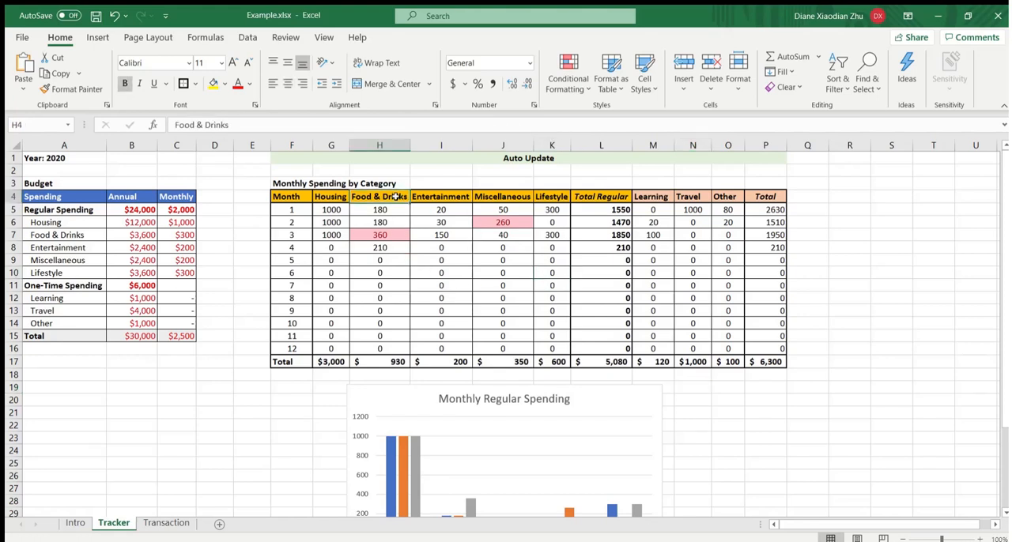
left_click(396, 246)
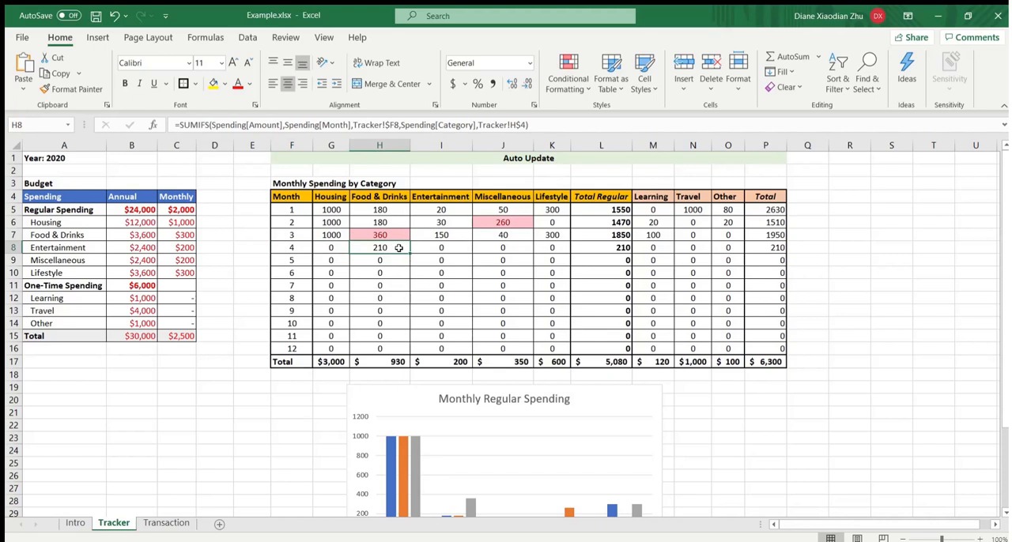
left_click(607, 247)
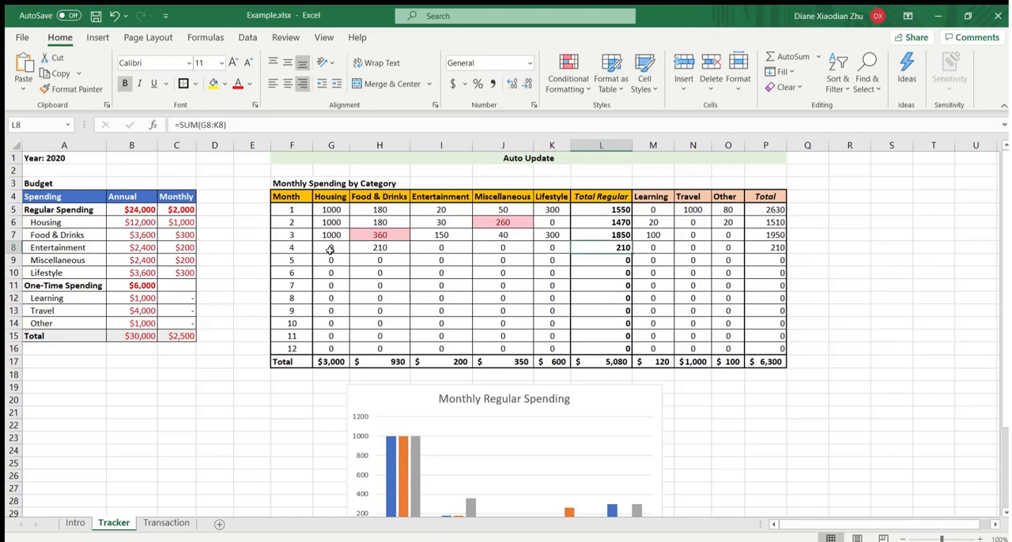
left_click(546, 249)
left_click(605, 247)
left_click(386, 246)
left_click(606, 250)
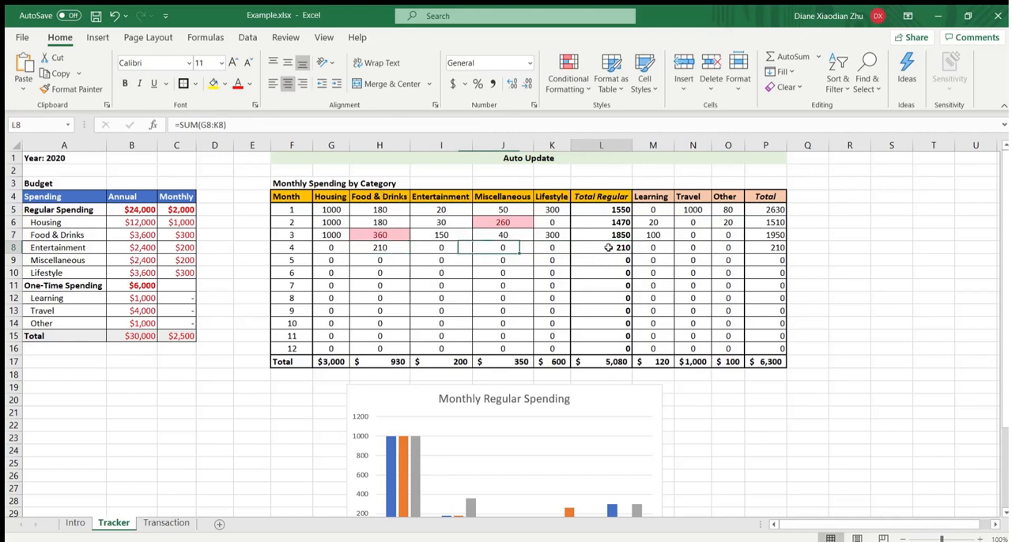
- Examine how the month 4 Total combines Total Regular with Learning, Travel and Other, and compare Food & Drinks with its monthly budget
left_click(765, 247)
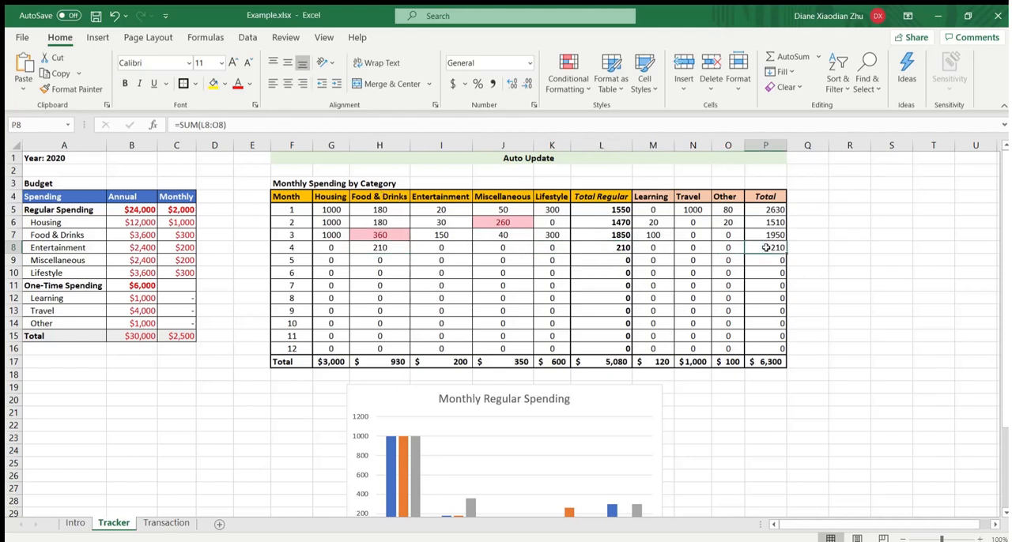
left_click(656, 249)
left_click(691, 248)
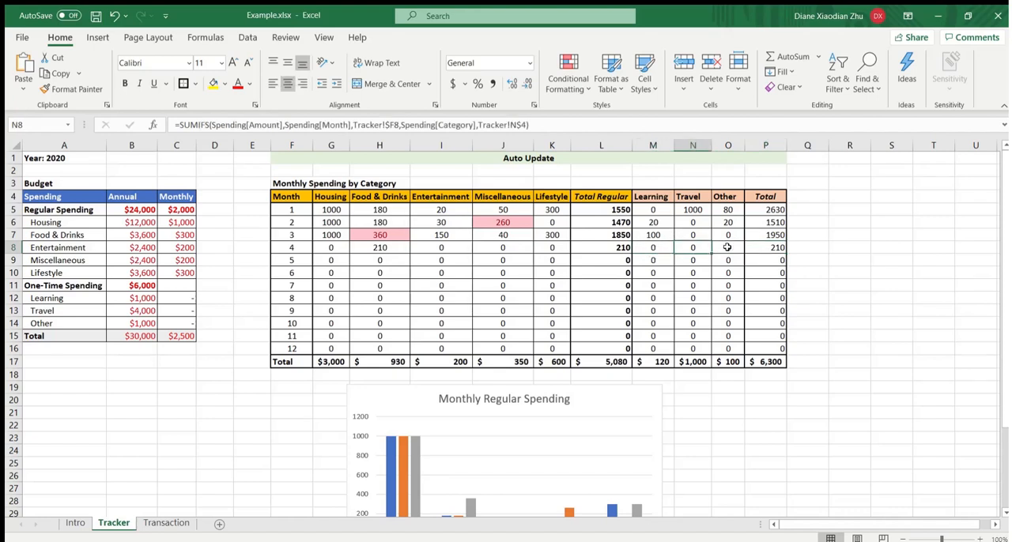
left_click(727, 248)
left_click(764, 248)
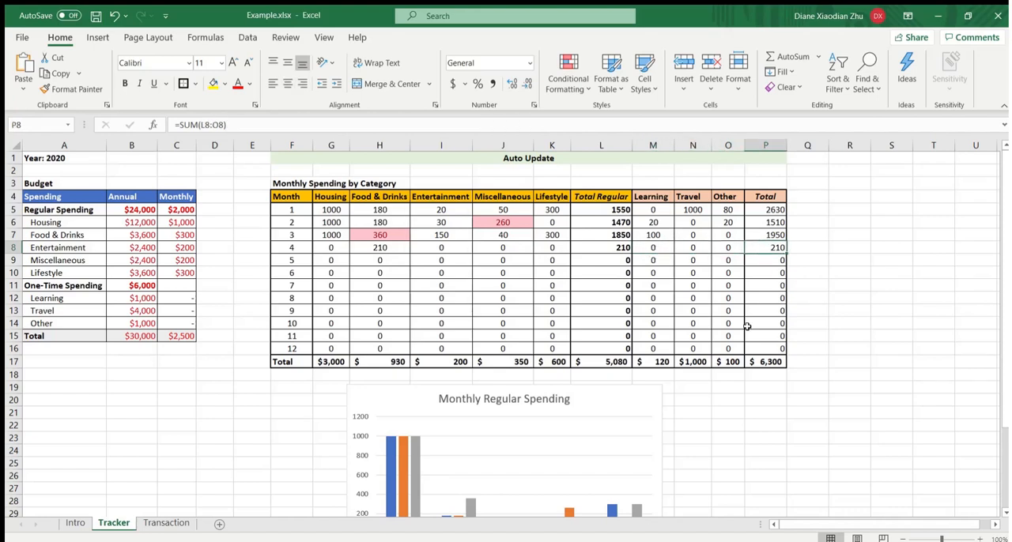
left_click(384, 247)
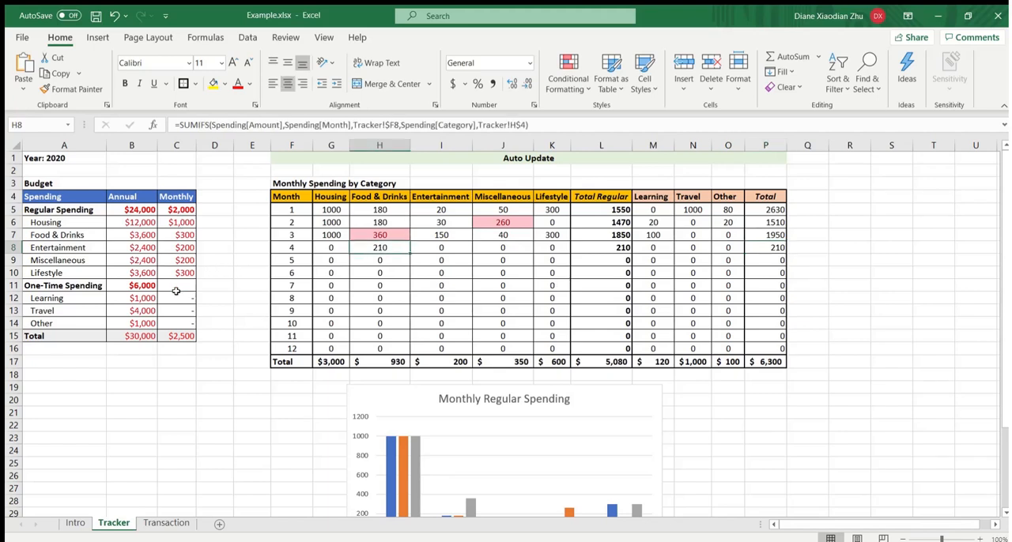
- On the Transaction sheet, set the amount of the 4/1/2020 Grocery entry to 500
left_click(166, 524)
left_click(267, 424)
type("500")
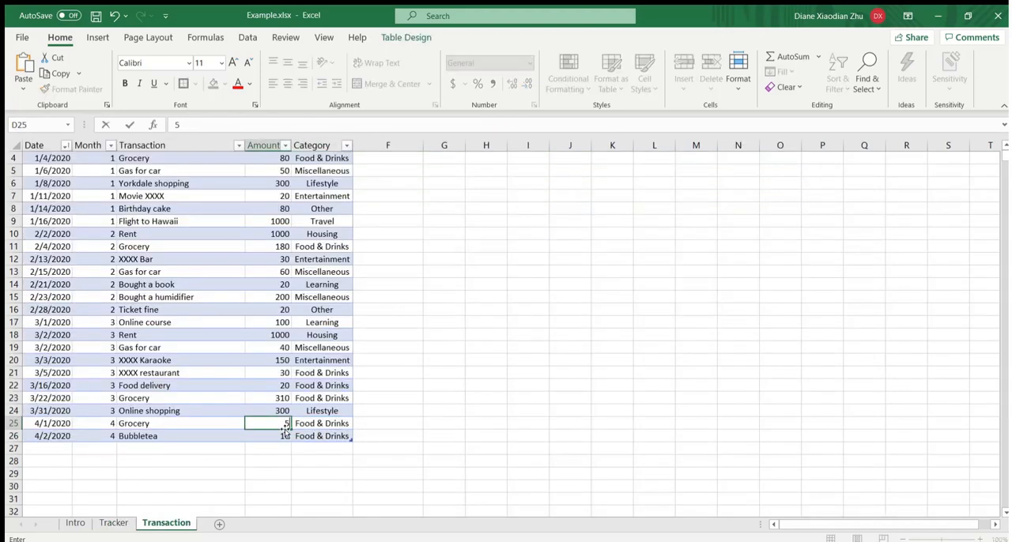
left_click(401, 388)
- On the Tracker sheet, compare the highlighted category amounts with the monthly budget and review the Total row of the spending table
left_click(113, 523)
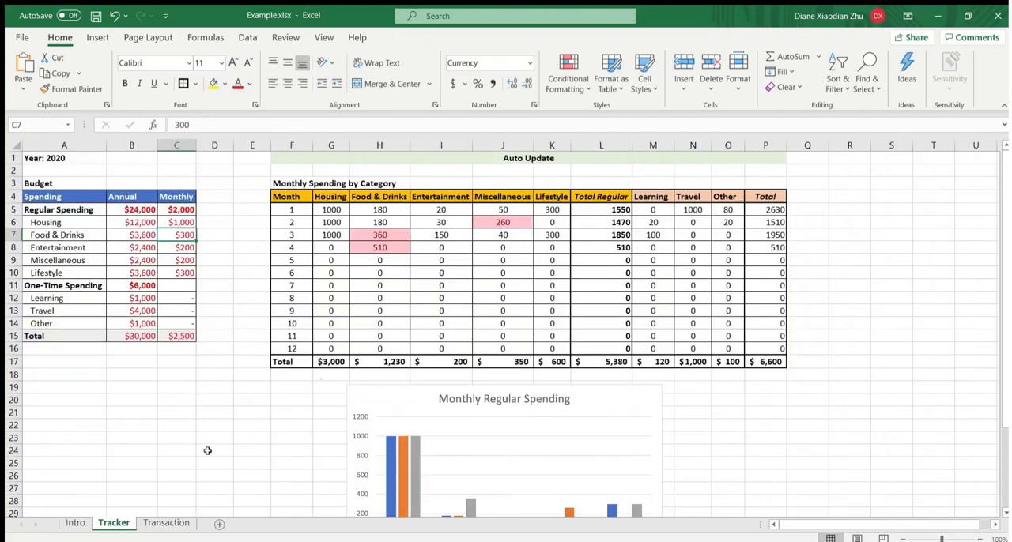
left_click(390, 249)
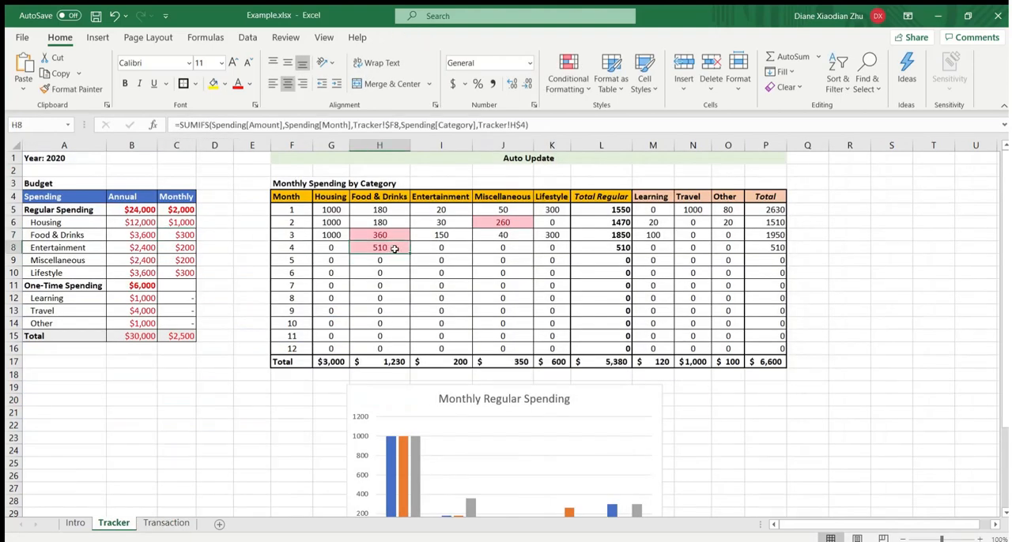
left_click(188, 235)
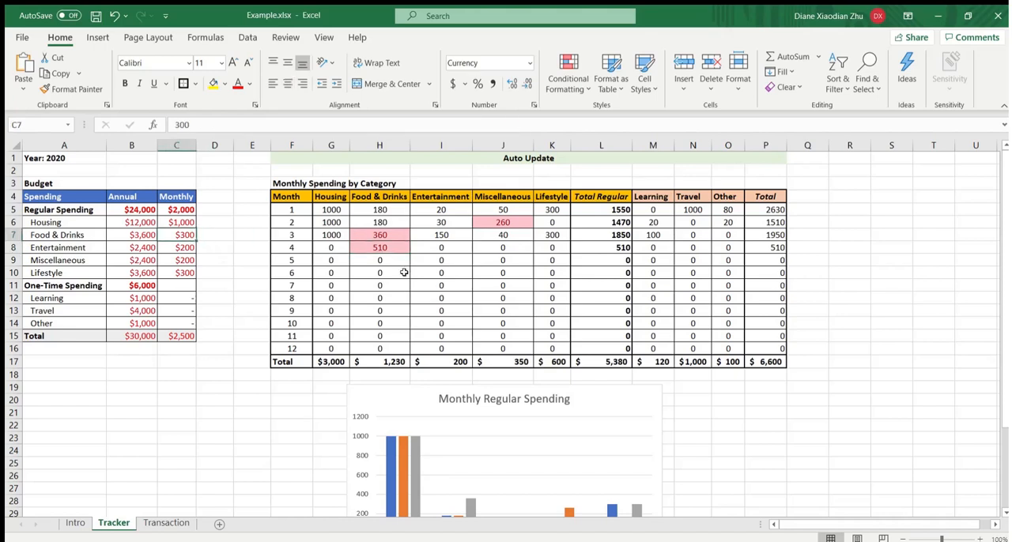
left_click(498, 226)
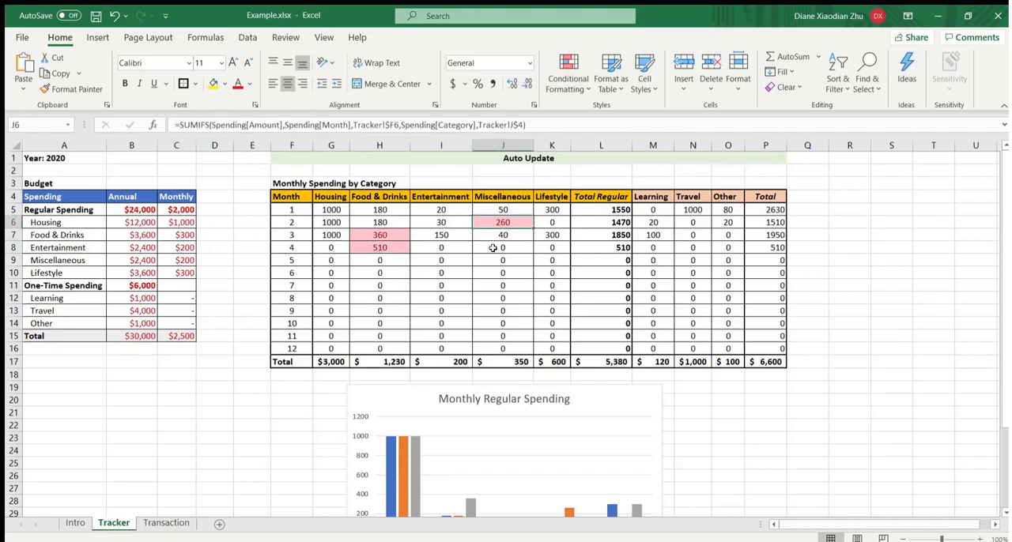
left_click(493, 248)
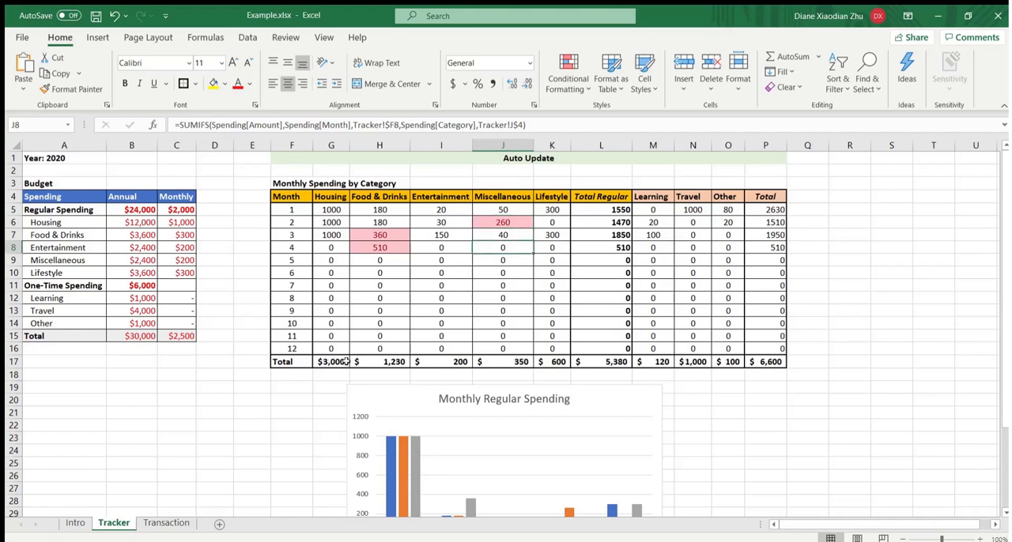
left_click_drag(345, 361, 770, 363)
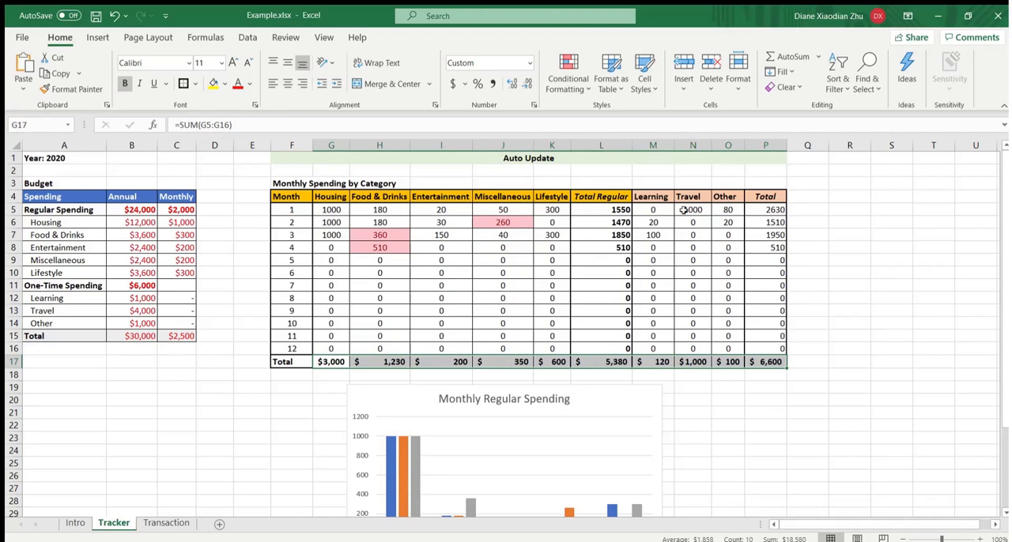
- Look over the Transaction sheet and the existing budget section on the Tracker sheet of Tracker.xlsx
key("ctrl+Page_Down")
left_click(555, 263)
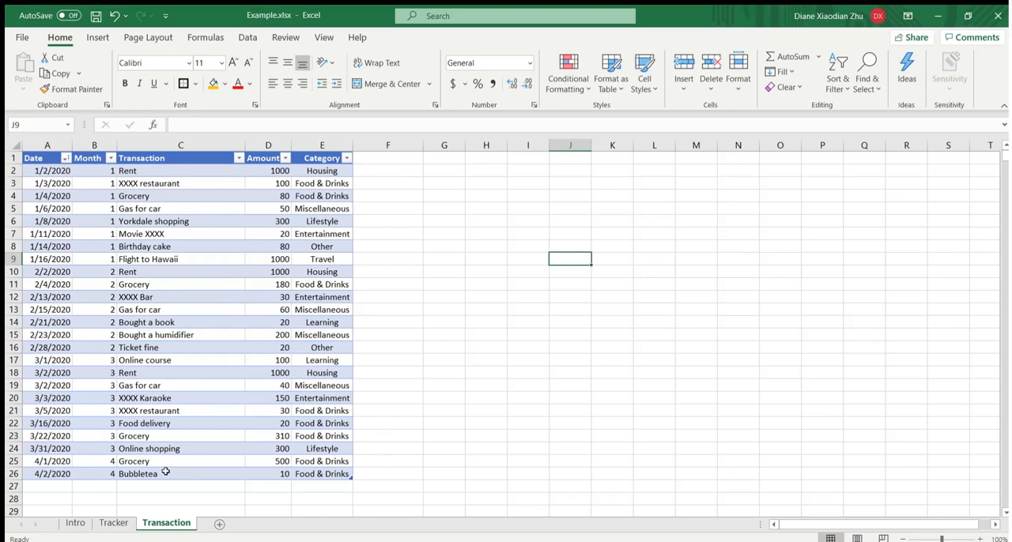
left_click(119, 525)
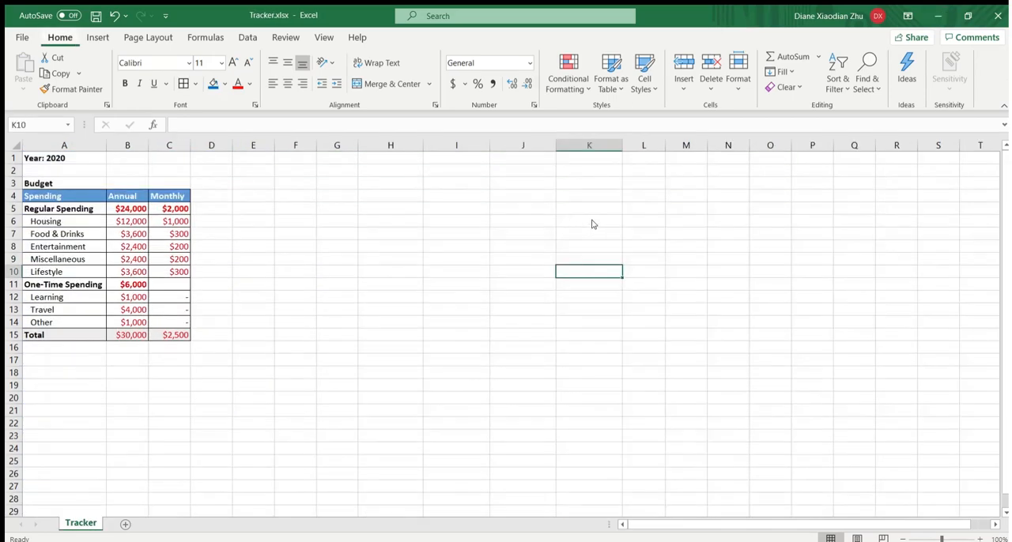
left_click(508, 305)
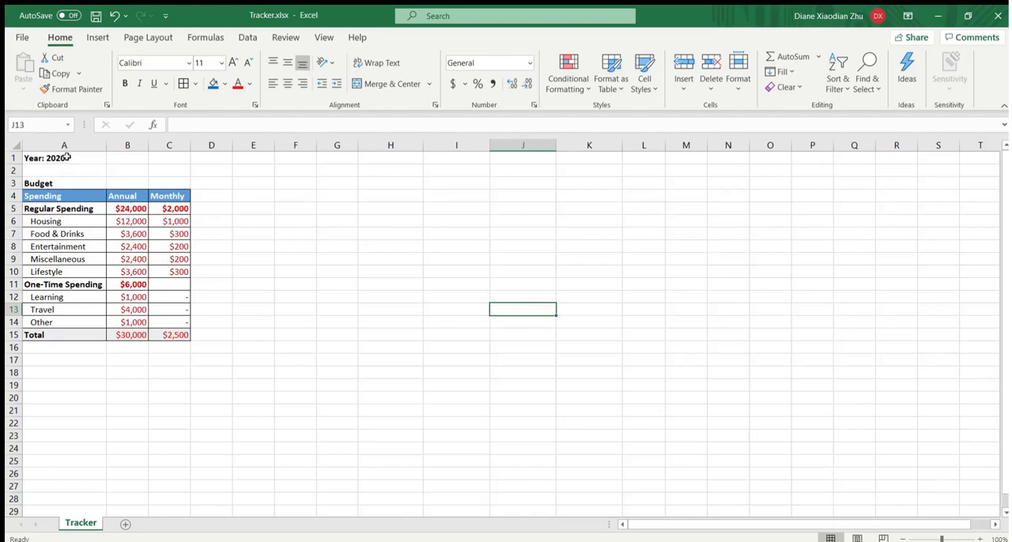
left_click_drag(67, 157, 183, 498)
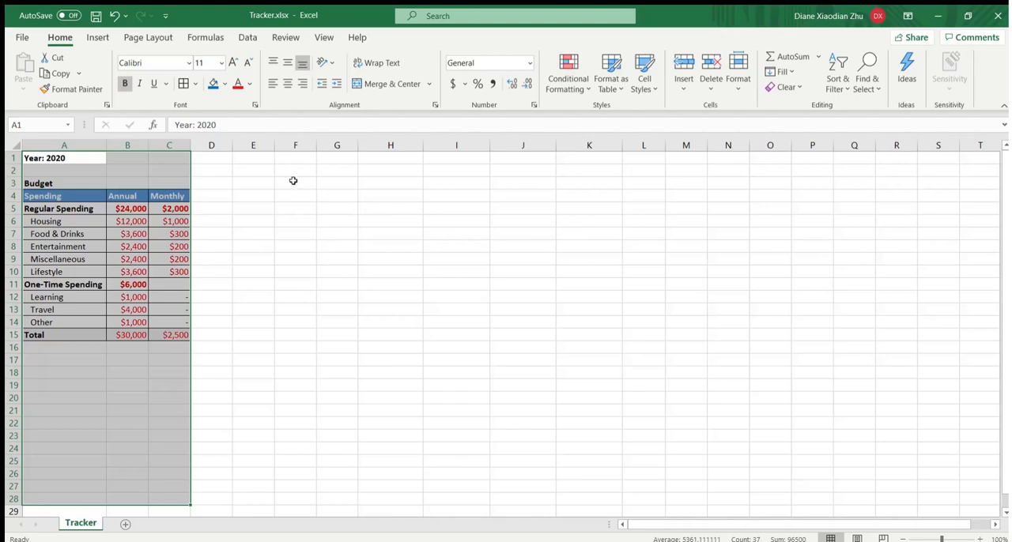
- Enter the title Monthly Spending by Category in cell F3
mouse_move(293, 181)
left_mouse_down()
mouse_move(701, 361)
mouse_move(722, 359)
mouse_move(321, 219)
mouse_move(302, 182)
left_mouse_up()
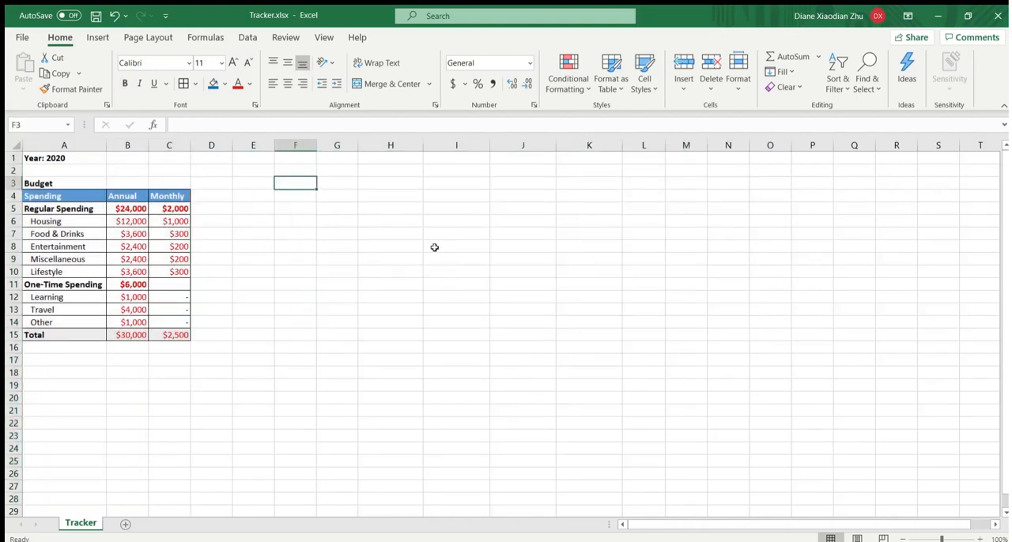
type("Mont")
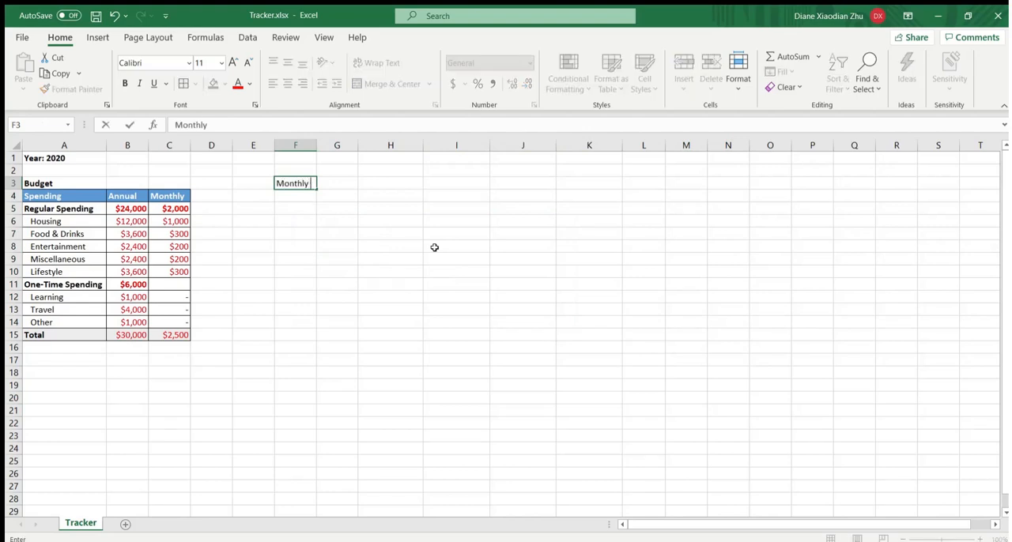
type("hly Spending by C")
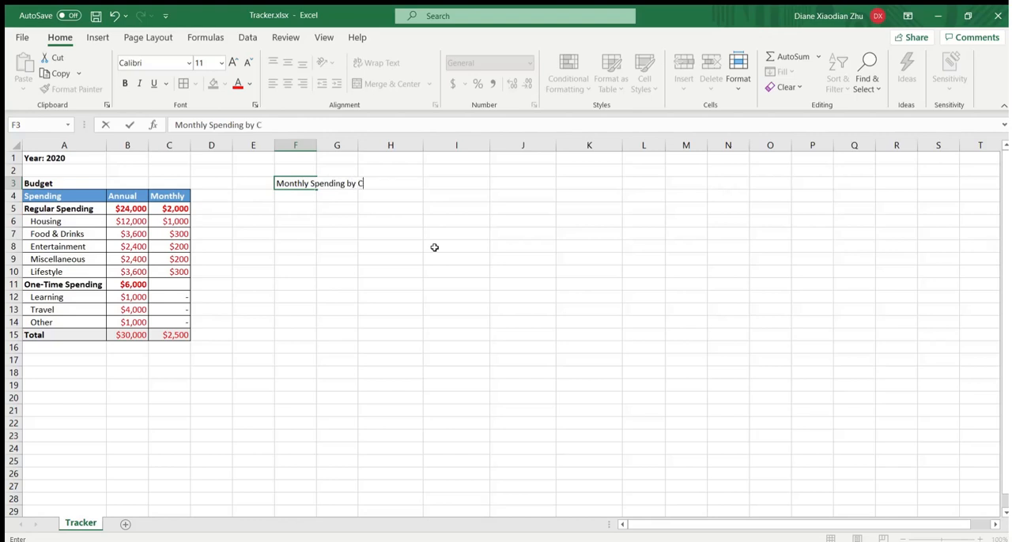
type("ategory")
key("Return")
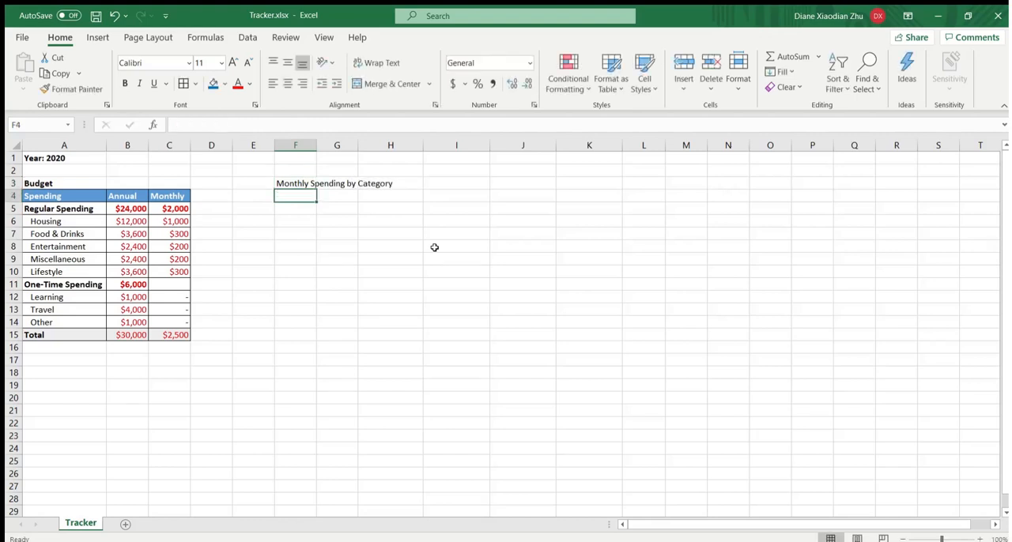
- Enter the column header Month in cell F4 under the table title
type("Mo")
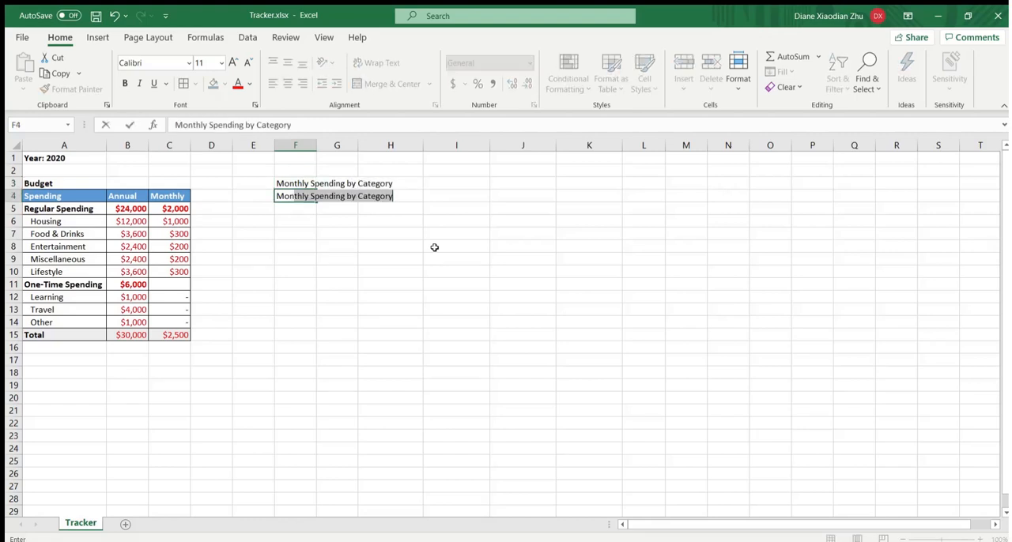
type("nth")
key("Delete")
key("Return")
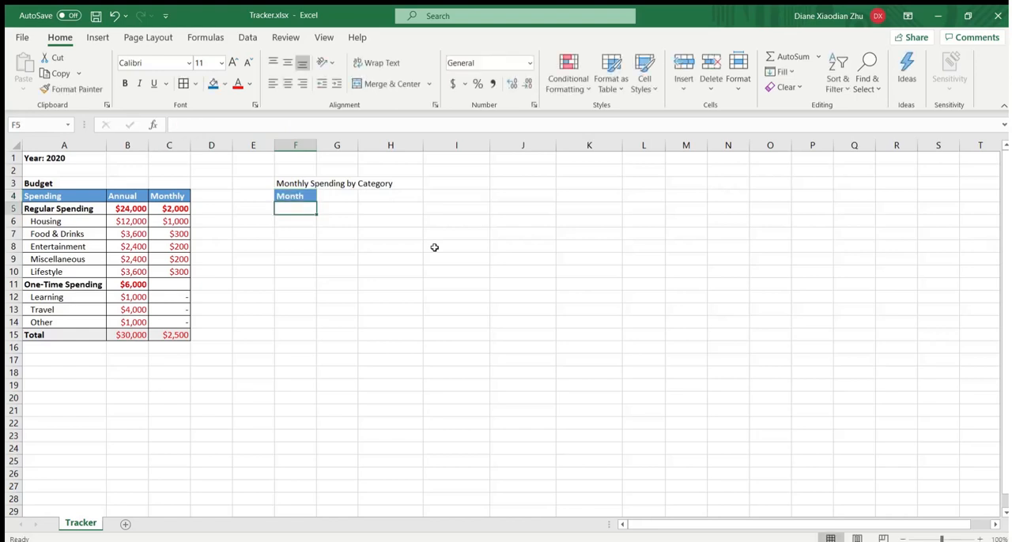
key("Up")
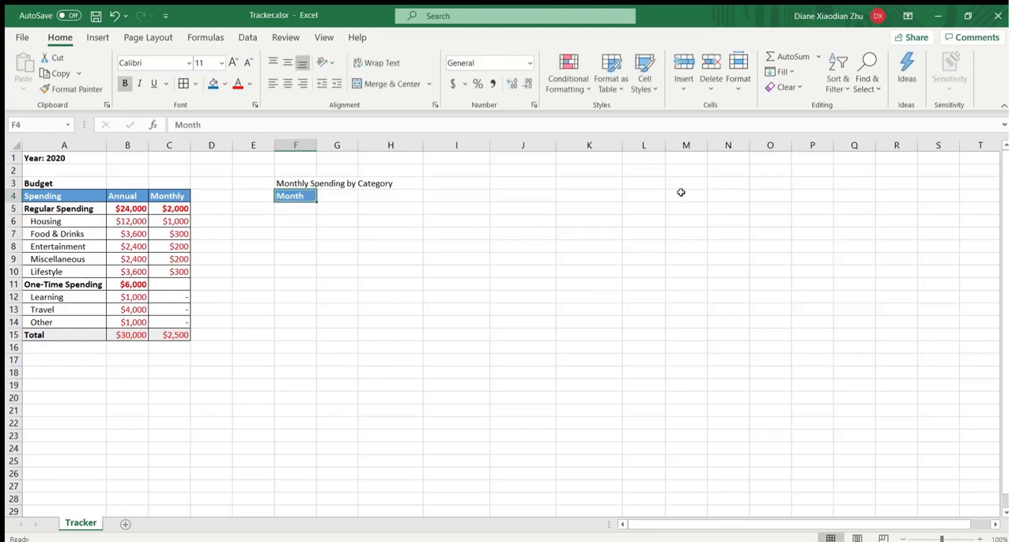
- Copy the regular spending categories A6:A10 and paste them transposed as column headers in G4:K4
left_click_drag(94, 219, 98, 266)
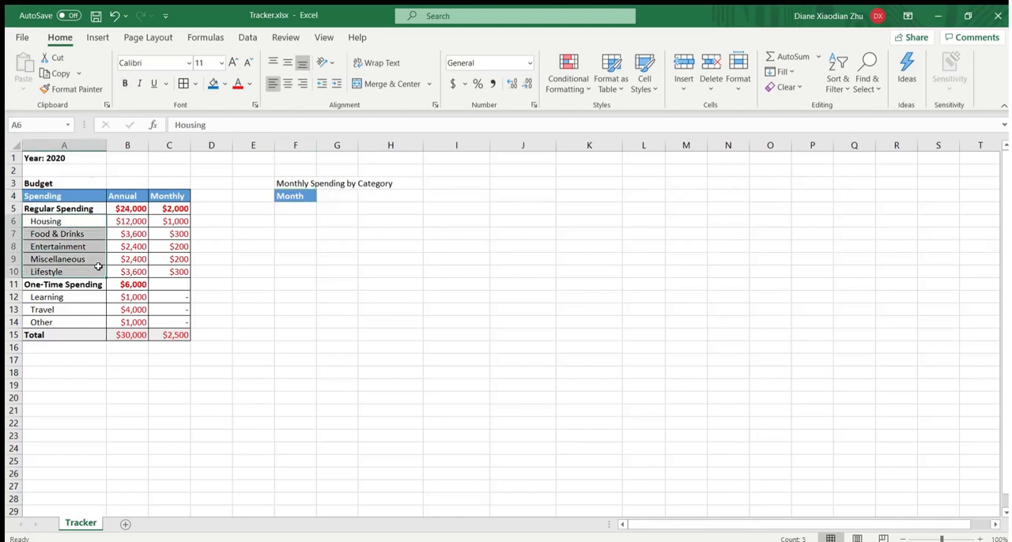
key("ctrl+c")
left_click(330, 197)
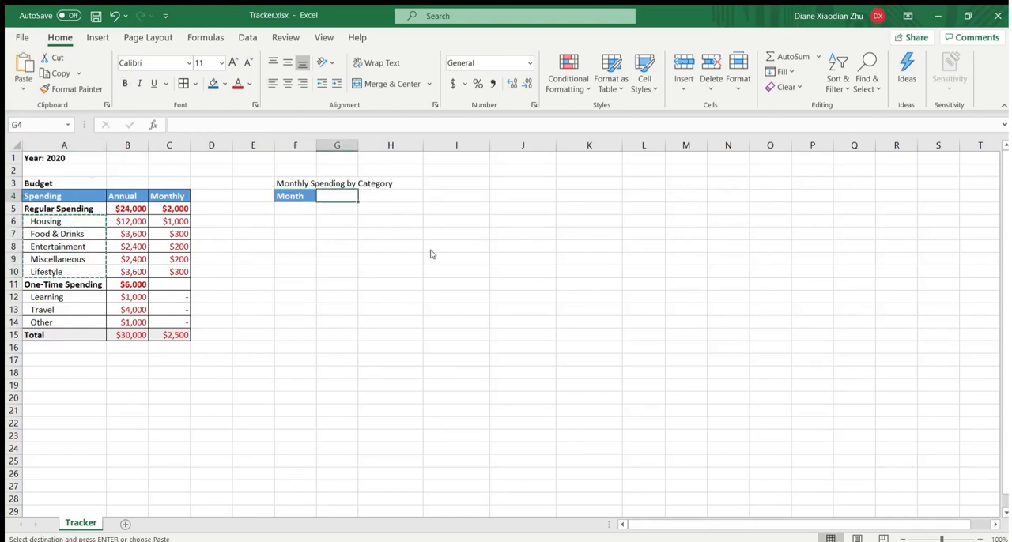
left_click(418, 262)
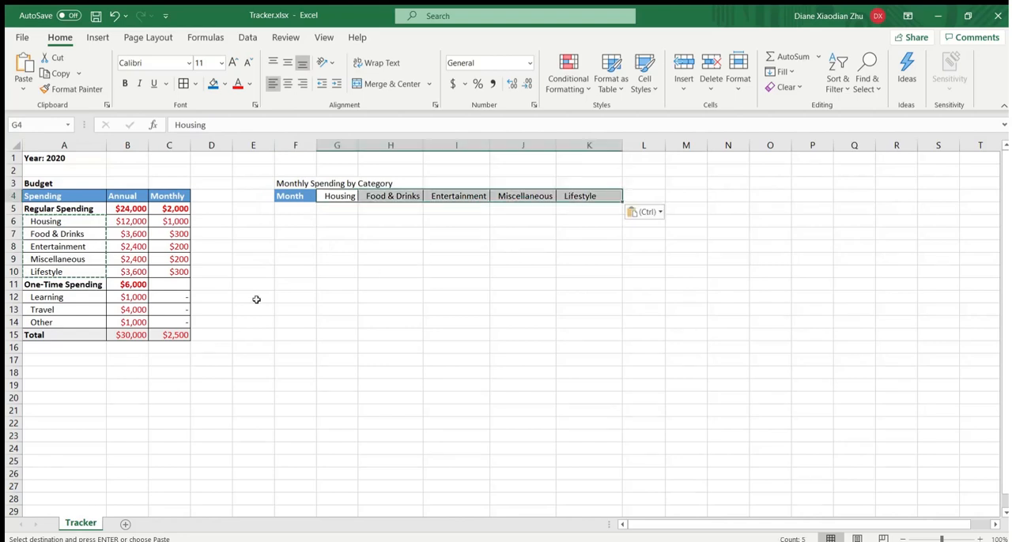
- Copy the one-time categories Learning, Travel and Other from A12:A14 and paste them transposed as headers starting in L4
left_click_drag(58, 298, 61, 319)
key("ctrl+c")
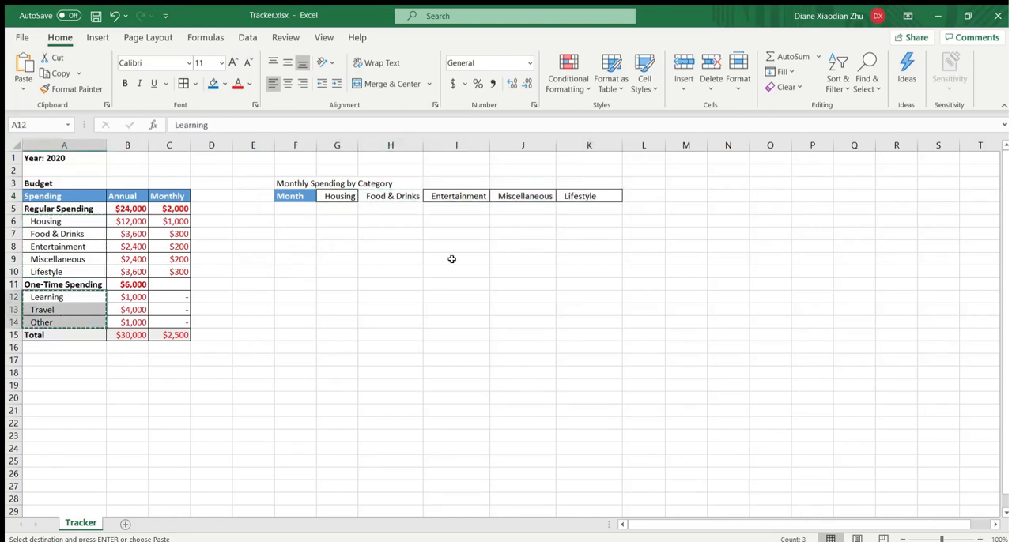
left_click(647, 195)
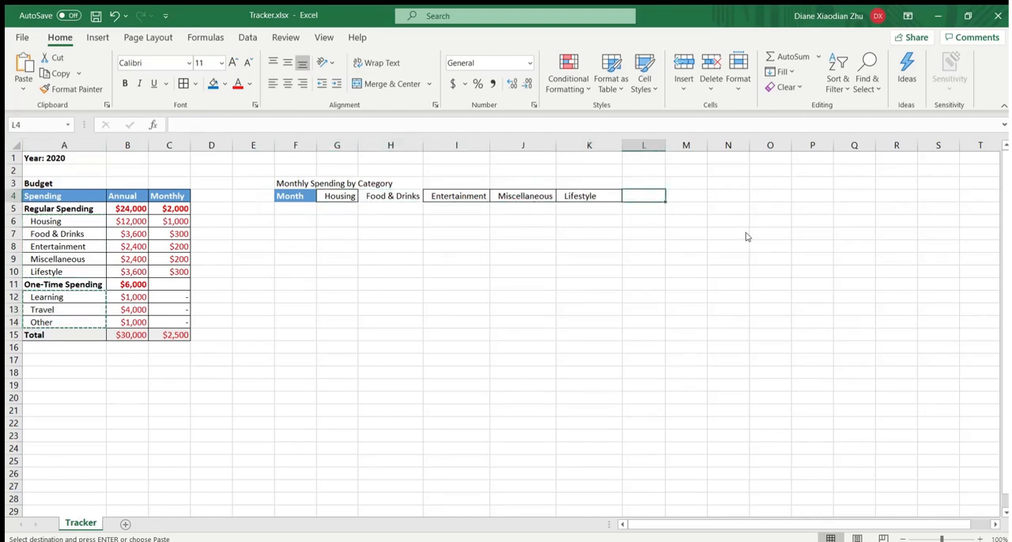
left_click(738, 259)
left_click(630, 271)
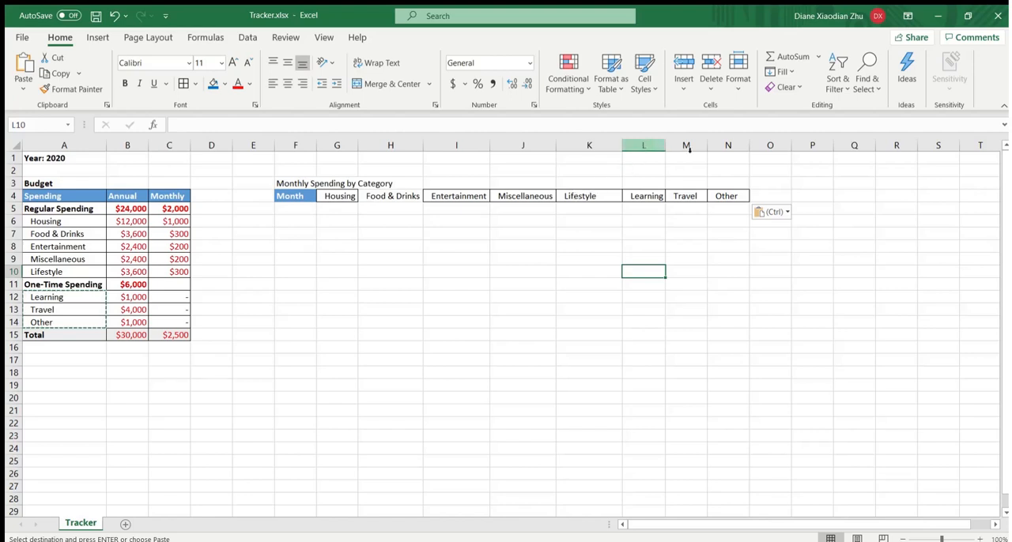
- Enter the header Total in O4, directly after the Other column header
left_click(756, 199)
type("Total")
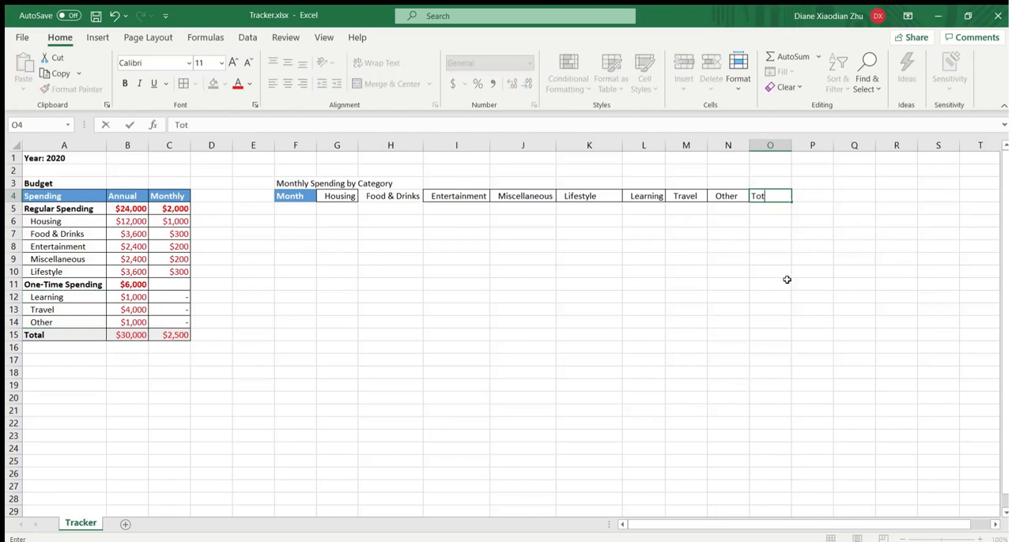
key("Return")
left_click_drag(722, 210, 337, 211)
left_click(558, 231)
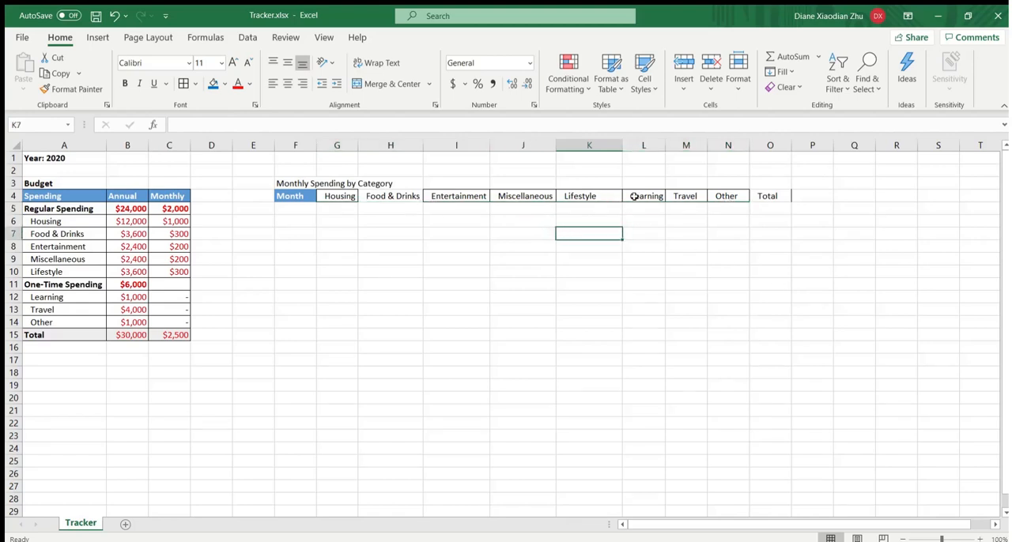
- Insert a new column L between Lifestyle and Learning and enter the header Regular Total in L4
left_click_drag(335, 209, 564, 209)
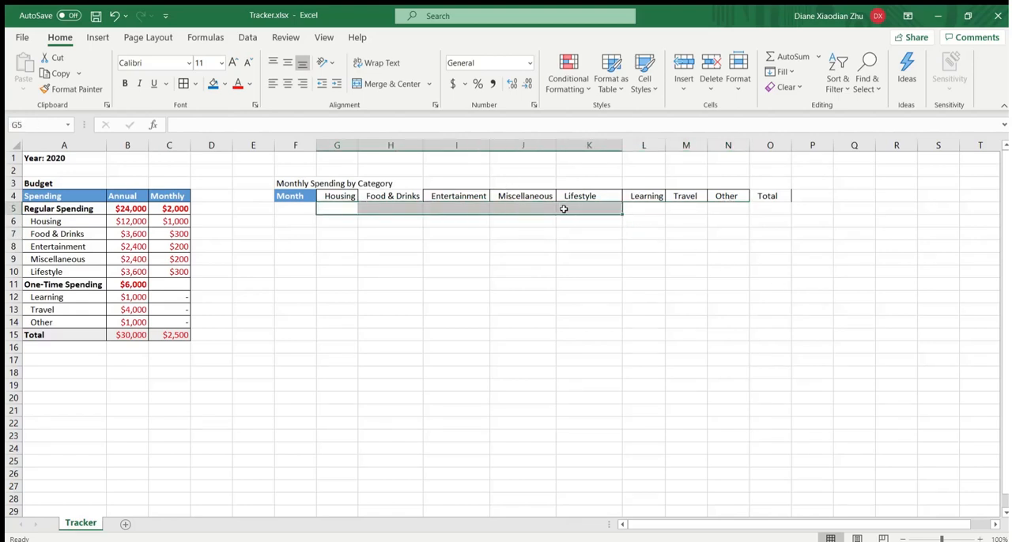
left_click(635, 145)
key("ctrl+shift+equal")
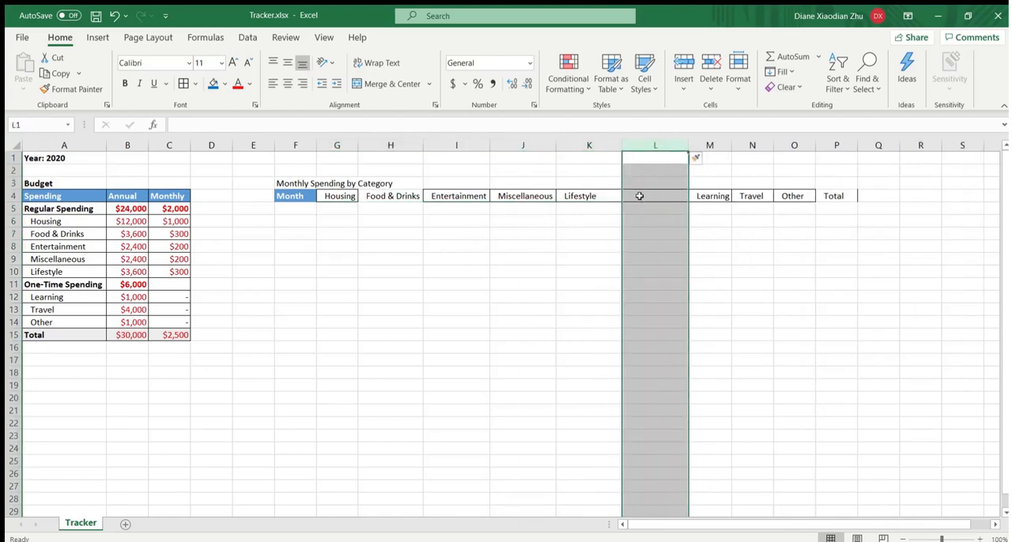
left_click(654, 198)
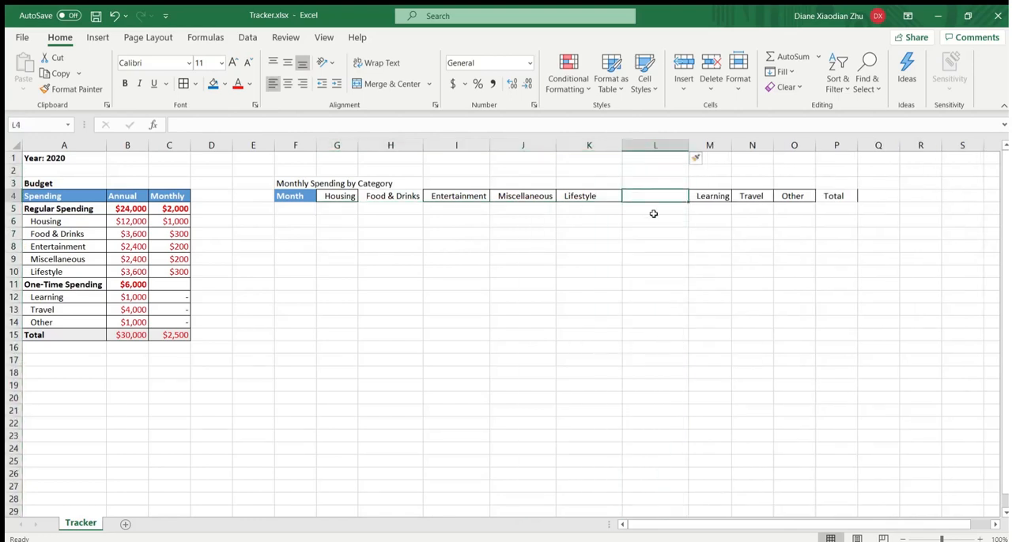
type("Regular Total")
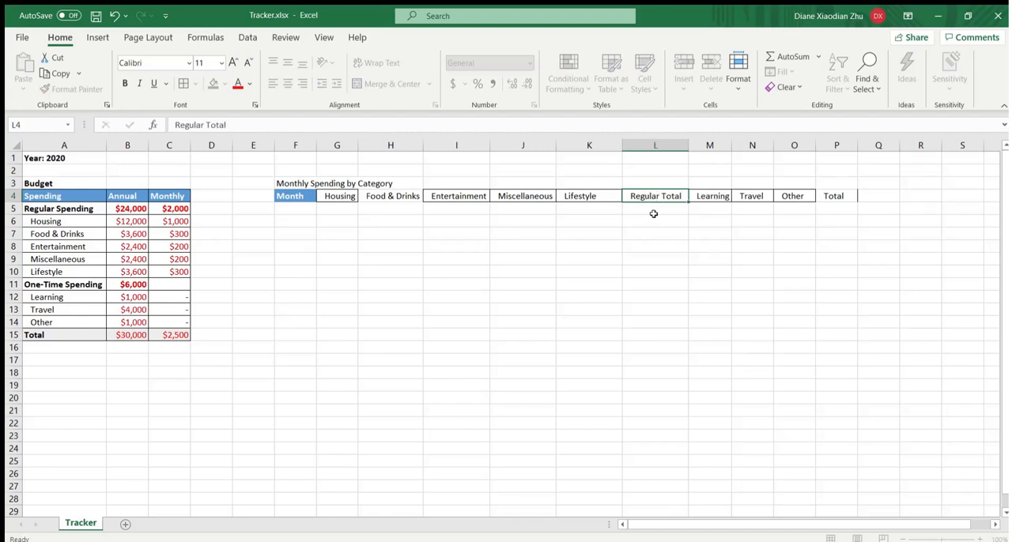
left_click(655, 215)
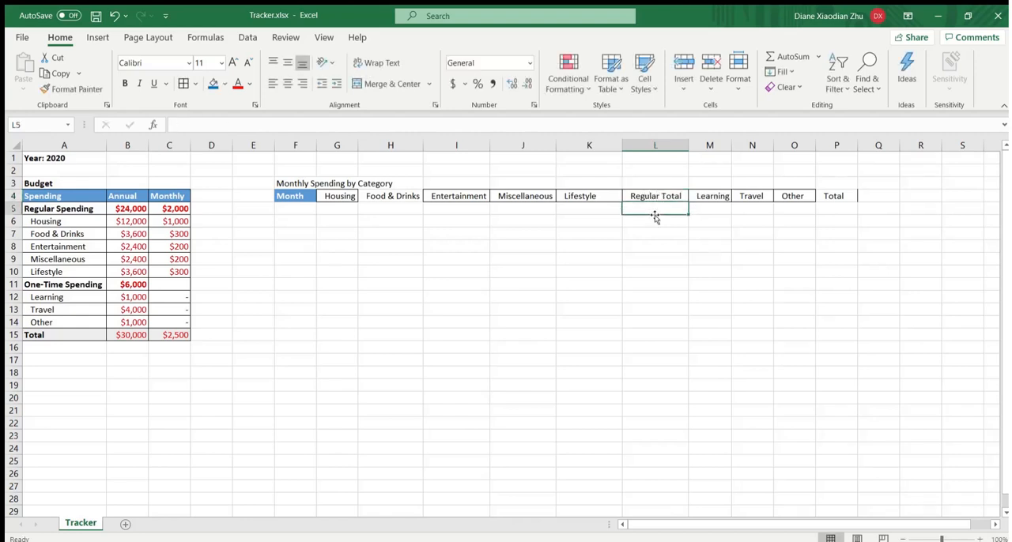
- Enter the month numbers 1 to 12 in F5:F16 and the row label Total in F17
left_click(294, 210)
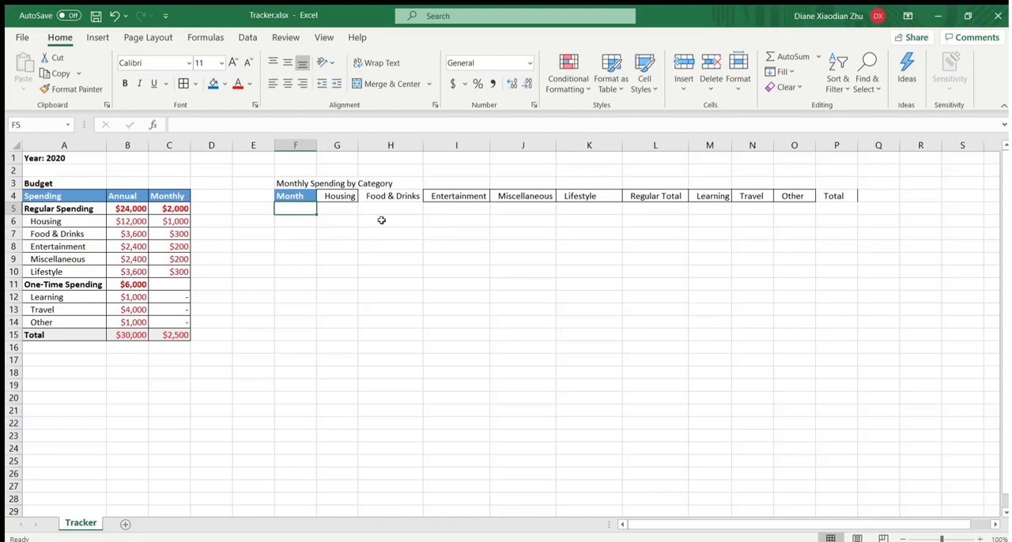
type("1")
key("Return")
type("2")
key("Return")
type("3")
key("Return")
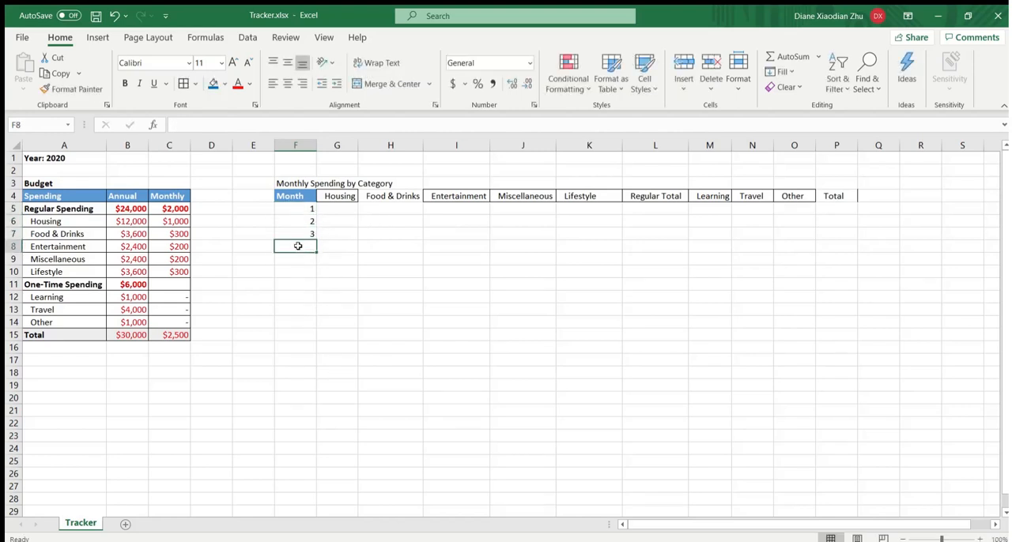
left_click_drag(284, 208, 310, 368)
left_click(361, 345)
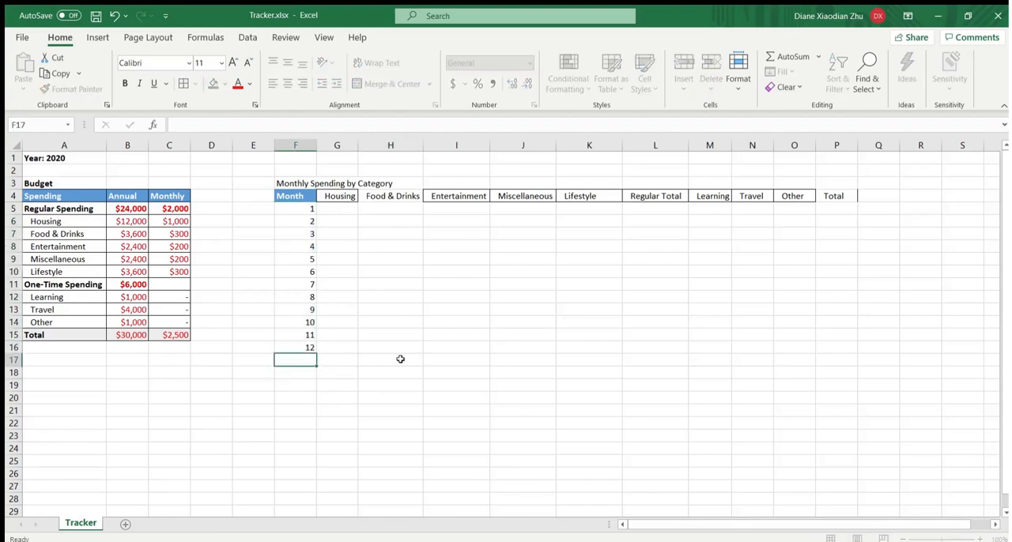
type("Total")
key("Return")
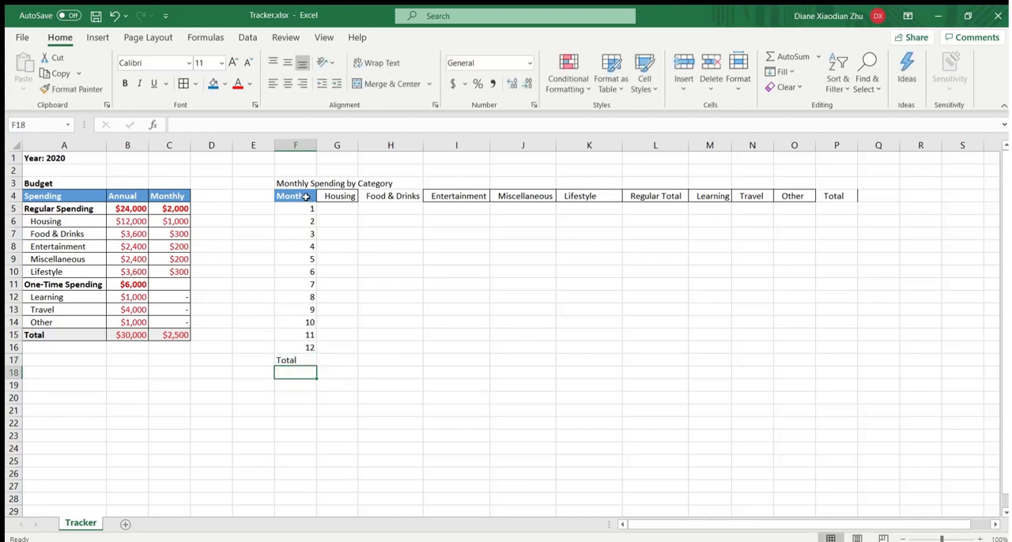
- Add all borders to the spending table F4:P17 and center the month numbers and Total label in F5:F17
left_click_drag(303, 196, 835, 355)
left_click(183, 84)
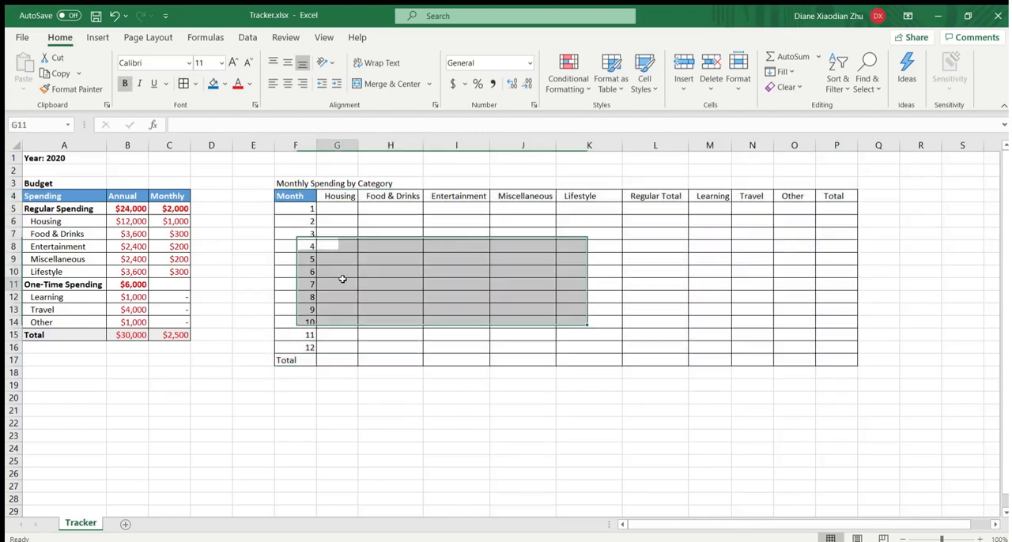
left_click_drag(303, 208, 313, 361)
left_click(288, 84)
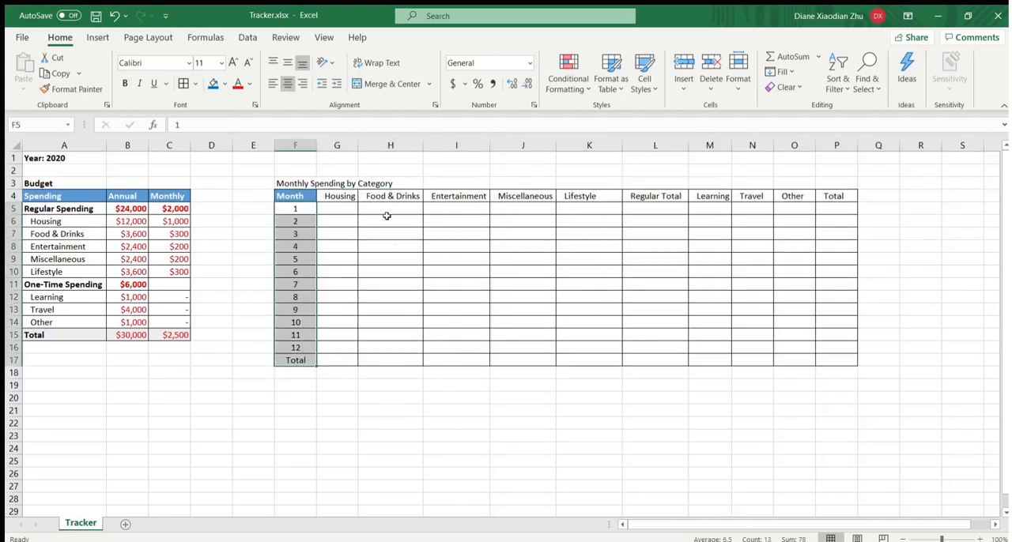
- Copy the Month header's formatting from F4 to the other column headers in G4:P4
left_click(300, 196)
left_click(72, 88)
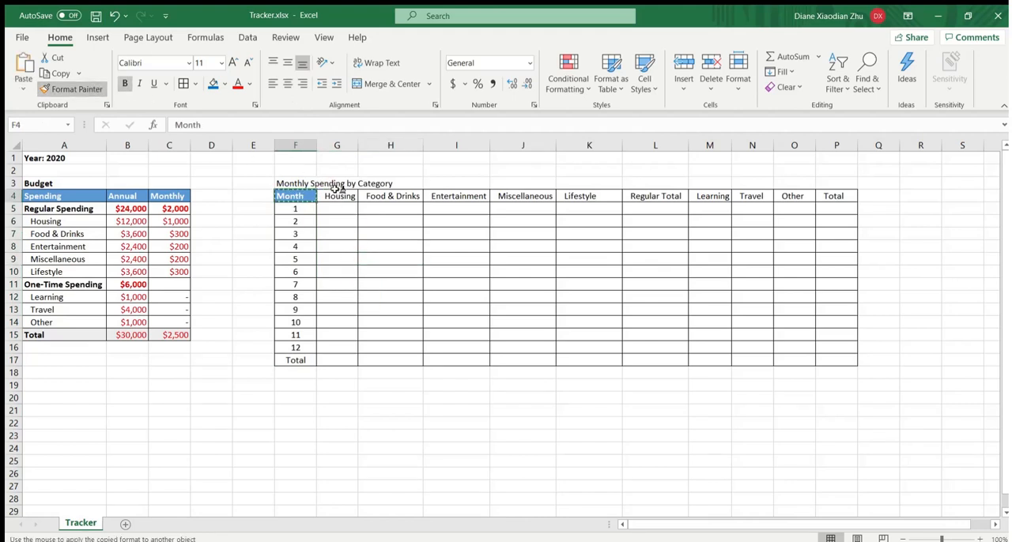
left_click_drag(336, 196, 826, 196)
left_click(614, 235)
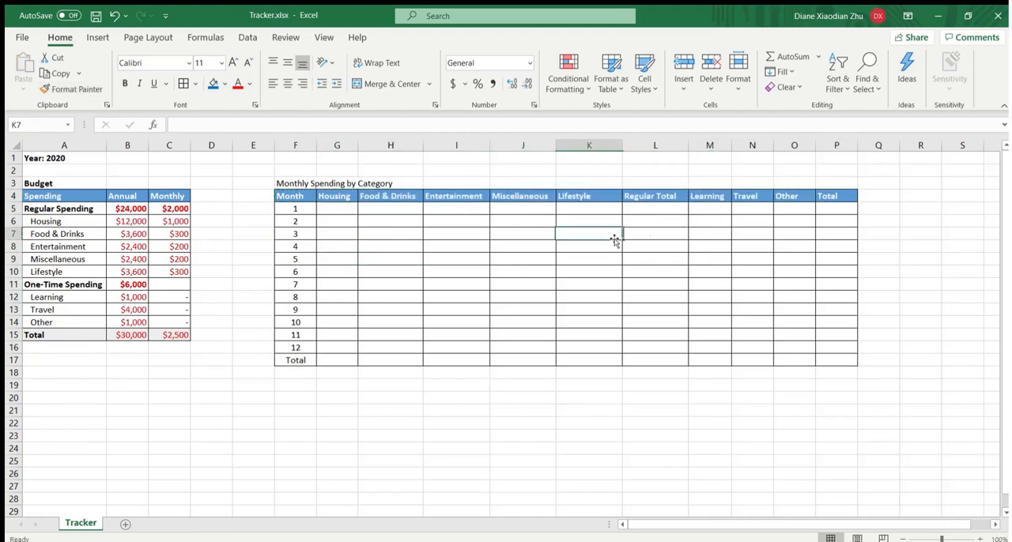
left_click(288, 196)
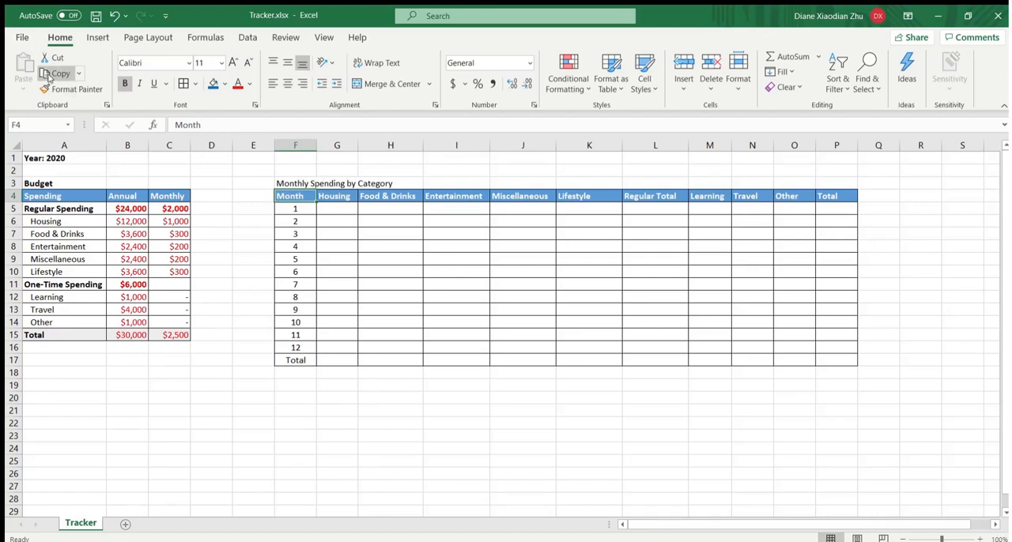
left_click(71, 88)
left_click_drag(327, 195, 831, 195)
left_click(609, 270)
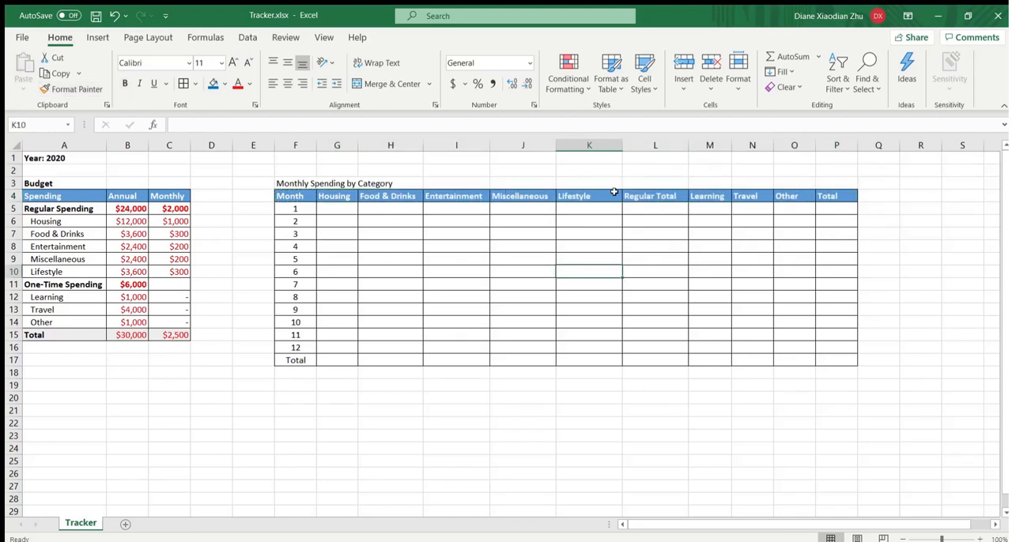
- Change the fill of the spending table's header row F4:P4 to green
left_click(305, 195)
left_click(573, 266)
left_click_drag(296, 197, 841, 195)
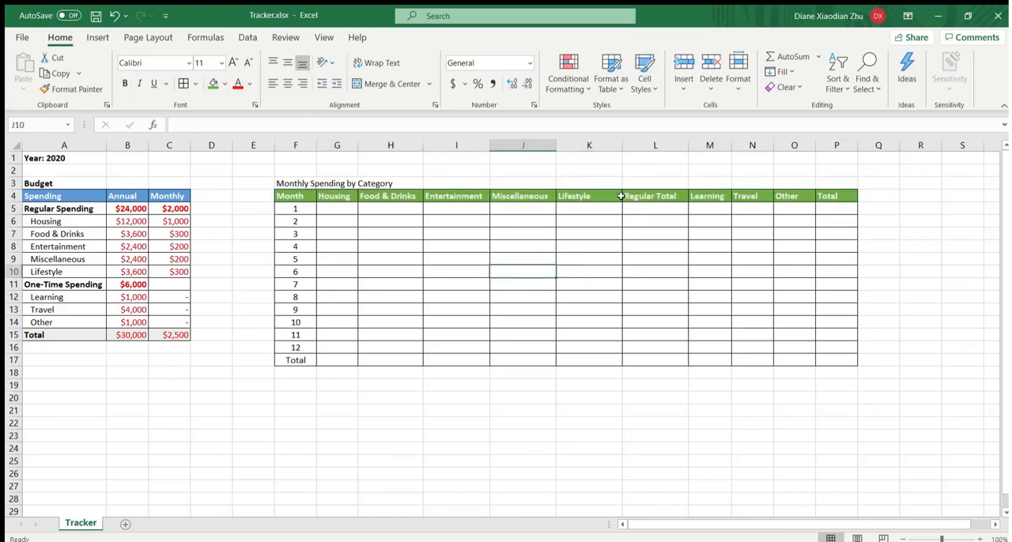
- Fill the Regular Total header in L4 and the Total header in P4 with orange
left_click_drag(646, 197, 668, 360)
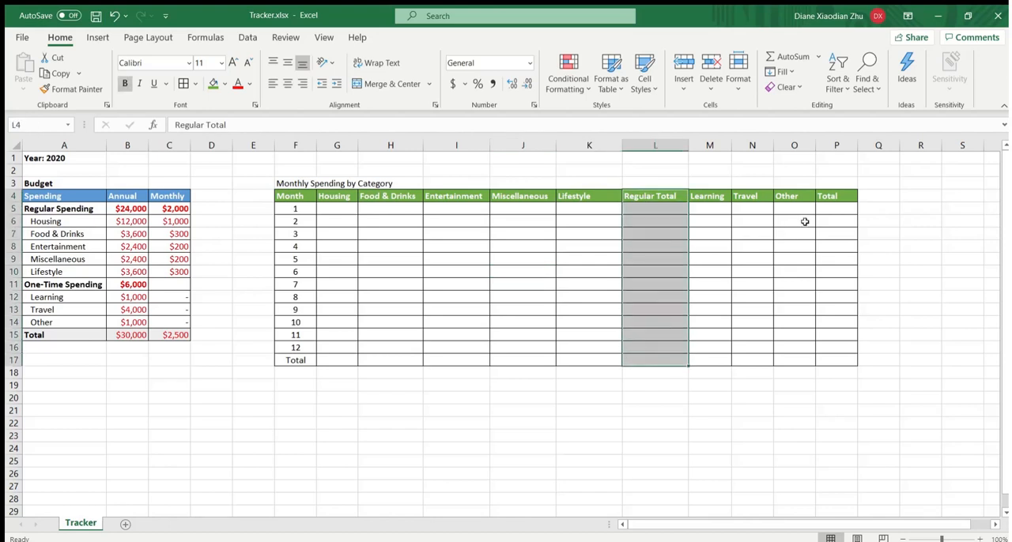
left_click_drag(826, 200, 833, 355)
left_click_drag(666, 198, 670, 360)
left_click(650, 202)
left_click(214, 84)
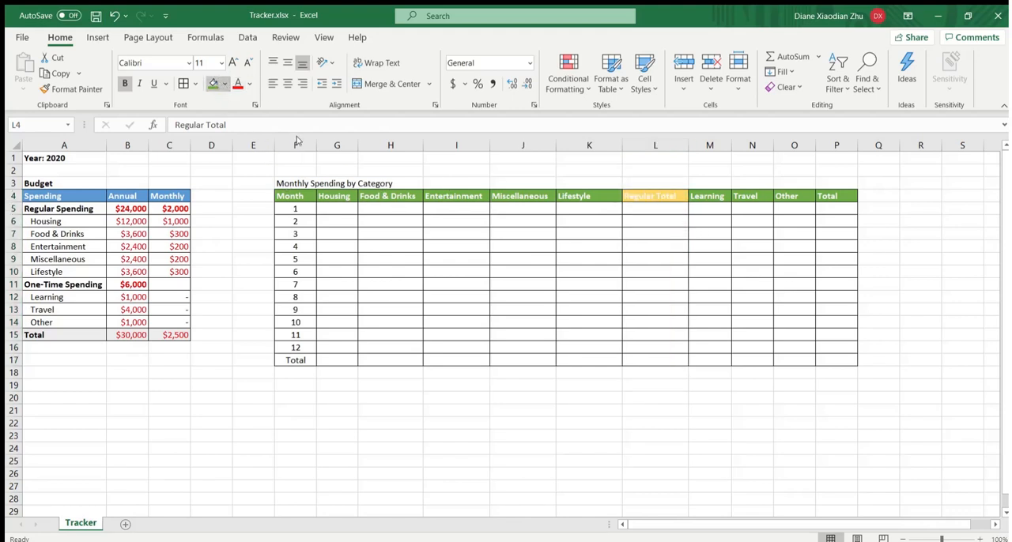
left_click(782, 185)
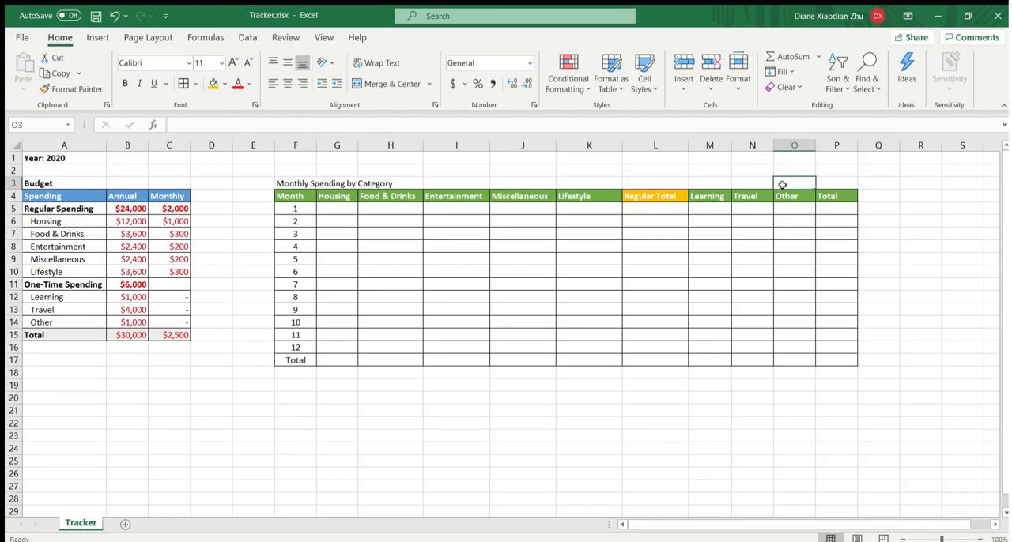
left_click(828, 196)
left_click(212, 85)
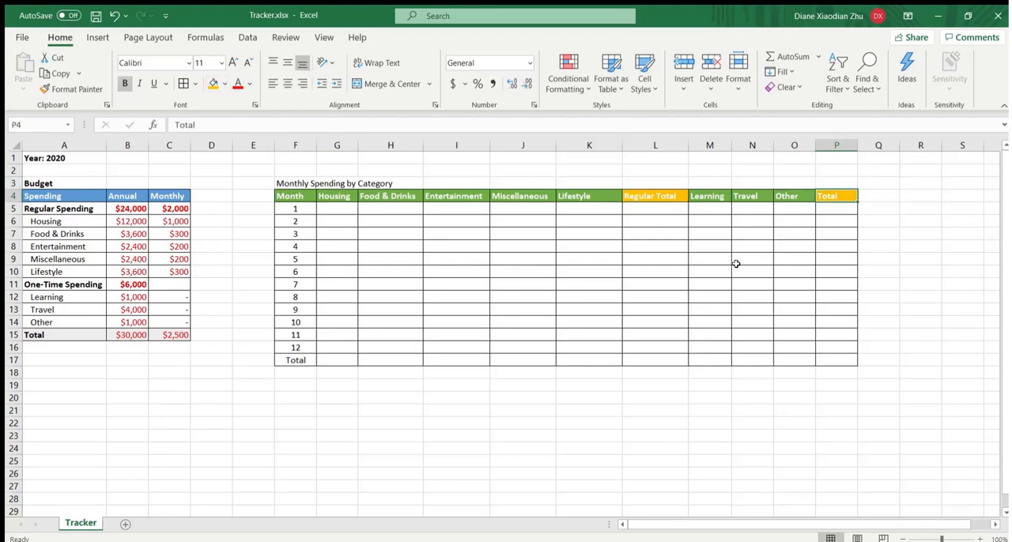
left_click(742, 267)
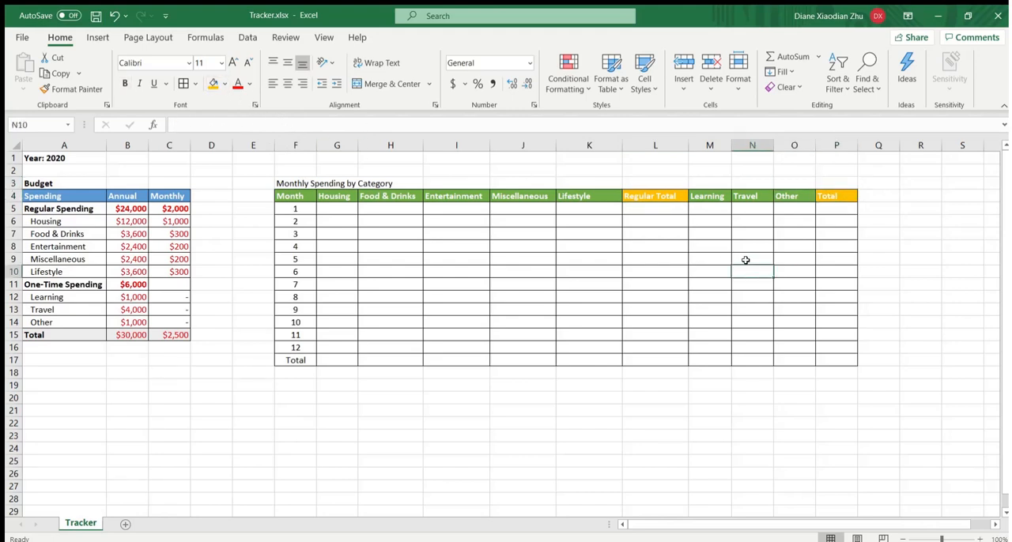
- Bold the Total row F17:P17, the Total cells P5:P17, the Regular Total cells L5:L17 and the table title in F3
left_click(294, 361)
left_click_drag(304, 360, 825, 357)
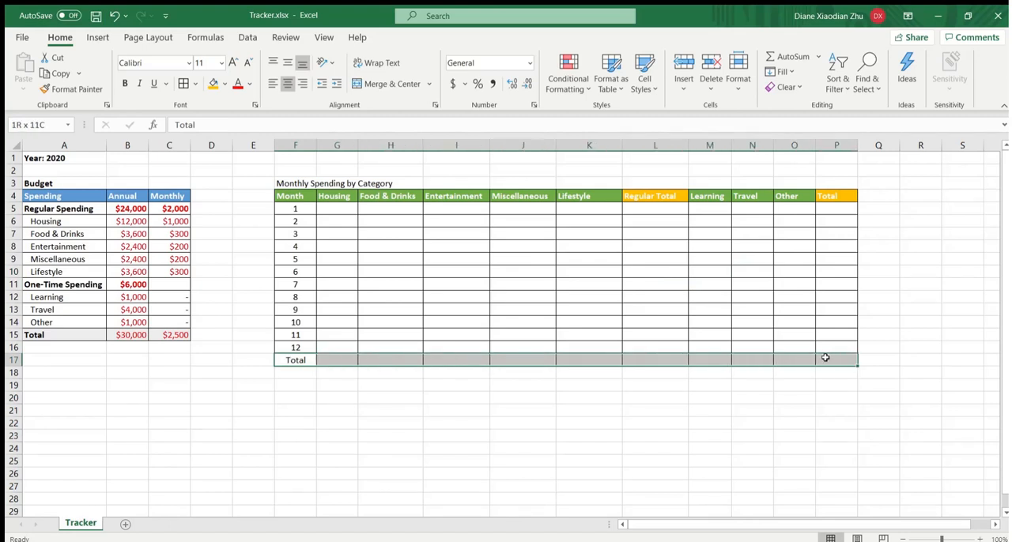
left_click(127, 83)
left_click_drag(836, 207, 846, 355)
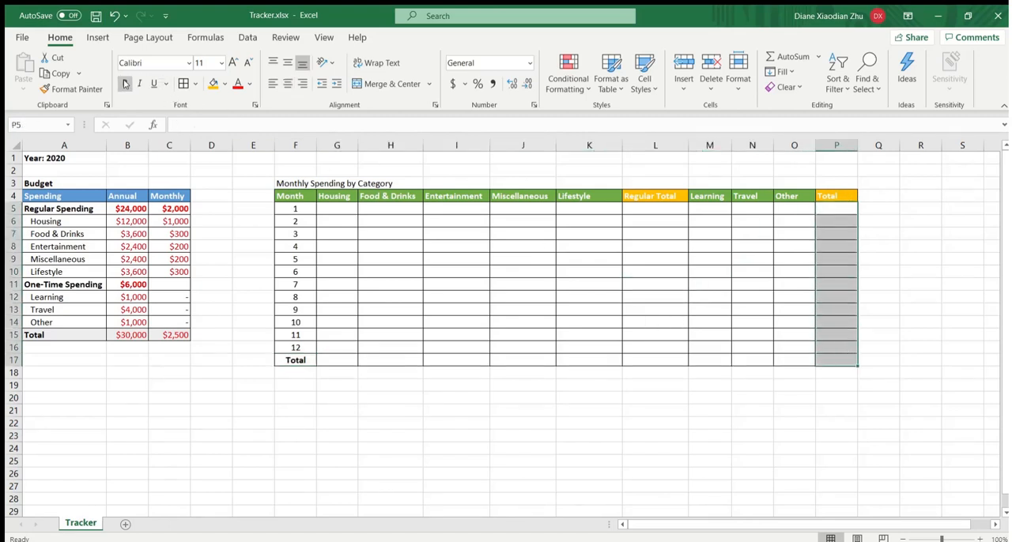
left_click(509, 258)
left_click_drag(638, 209, 642, 360)
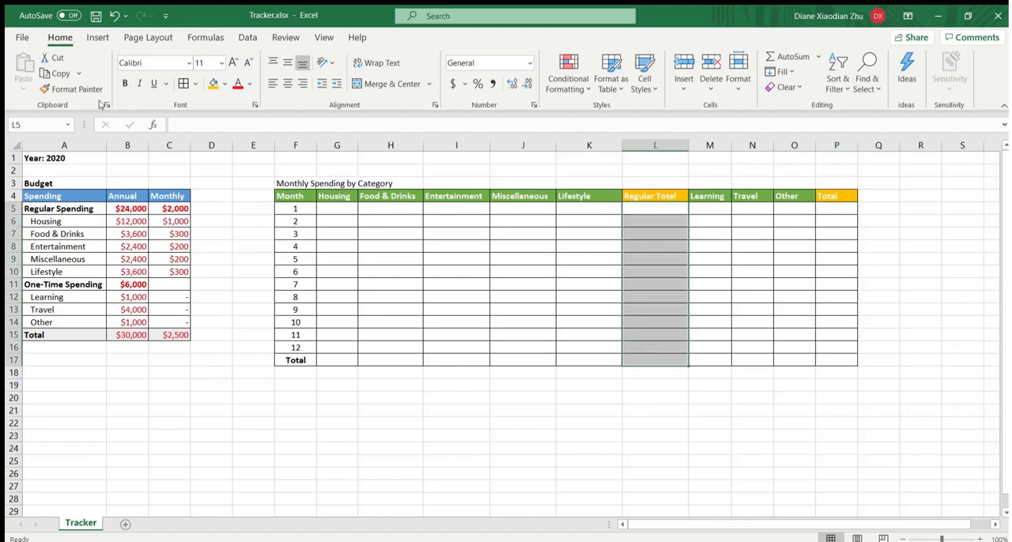
left_click(124, 83)
left_click(562, 236)
left_click(572, 245)
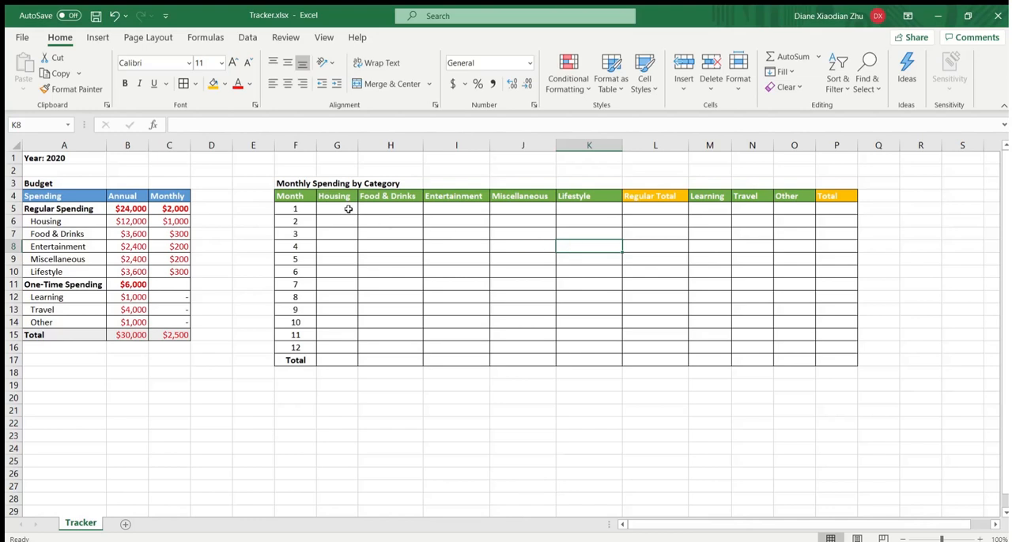
left_click_drag(338, 208, 572, 230)
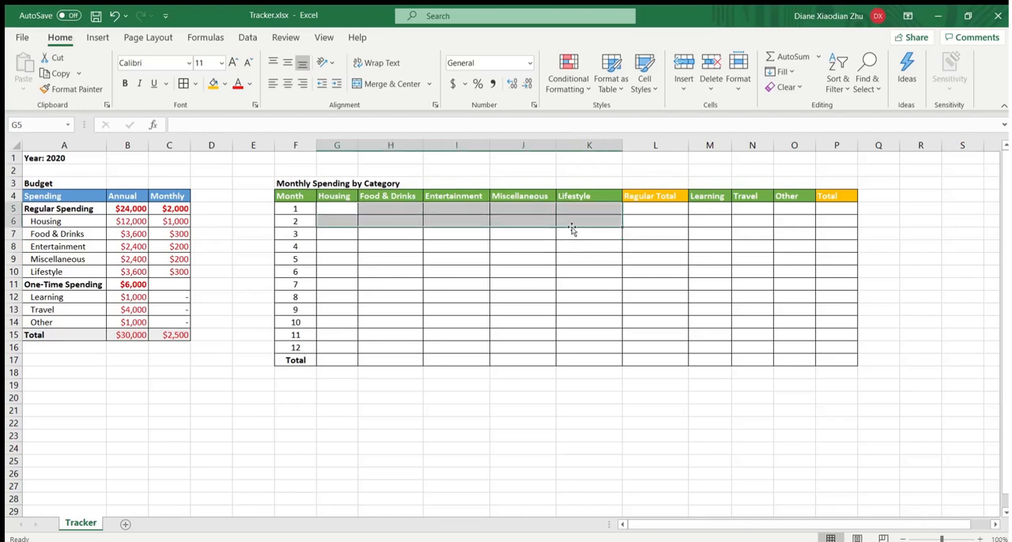
left_click(605, 219)
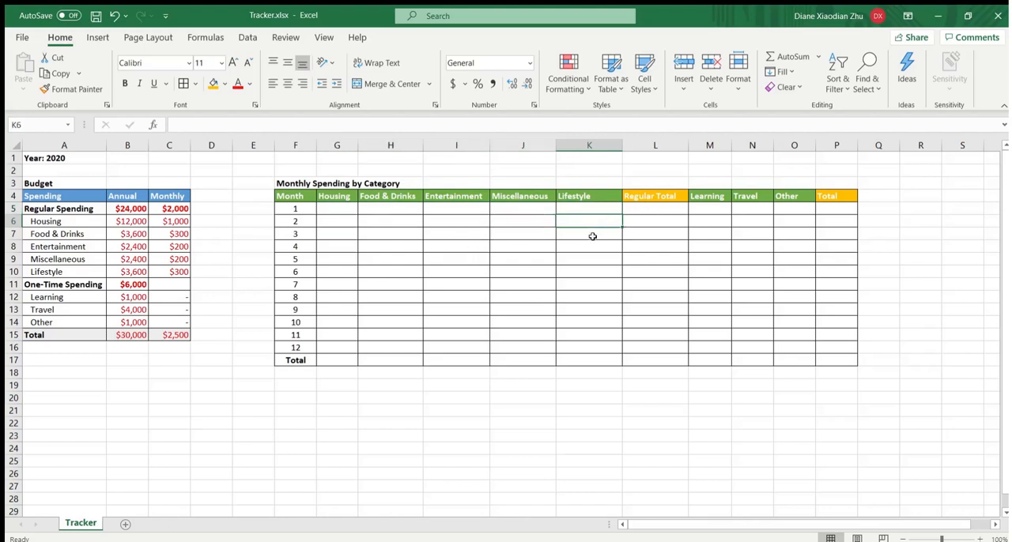
- Add a new worksheet to the workbook and name it Transaction
left_click(570, 245)
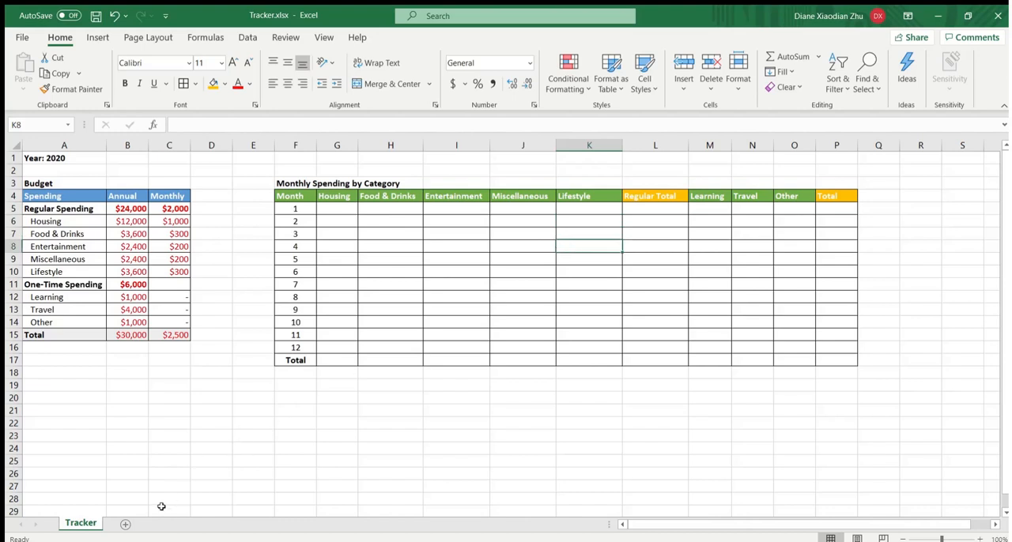
left_click(125, 524)
double_click(125, 524)
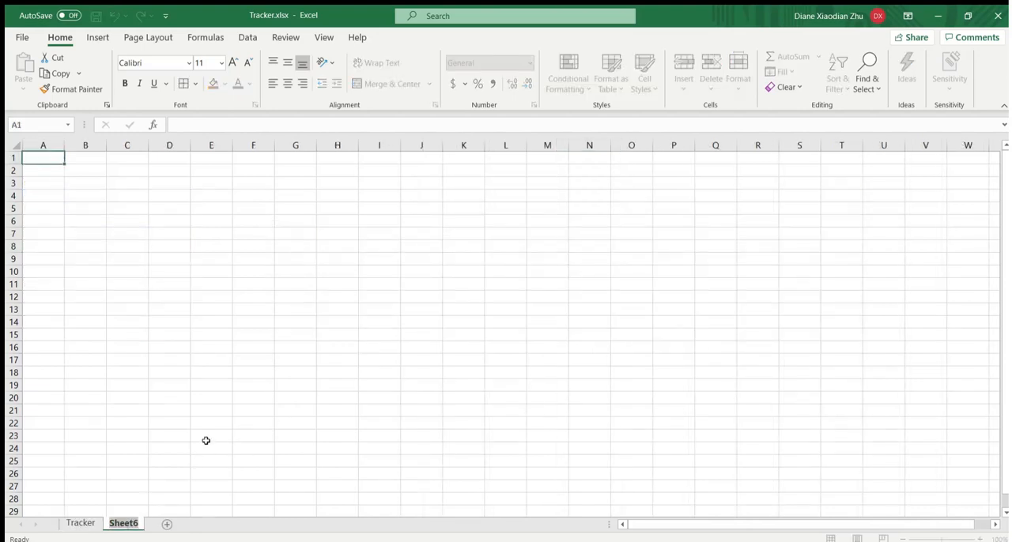
type("Transaction")
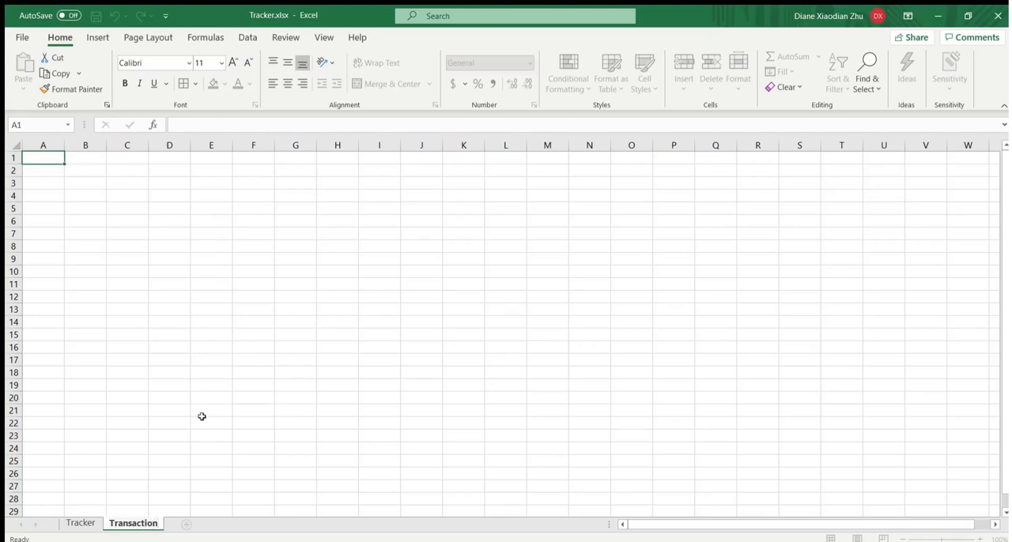
left_click(207, 347)
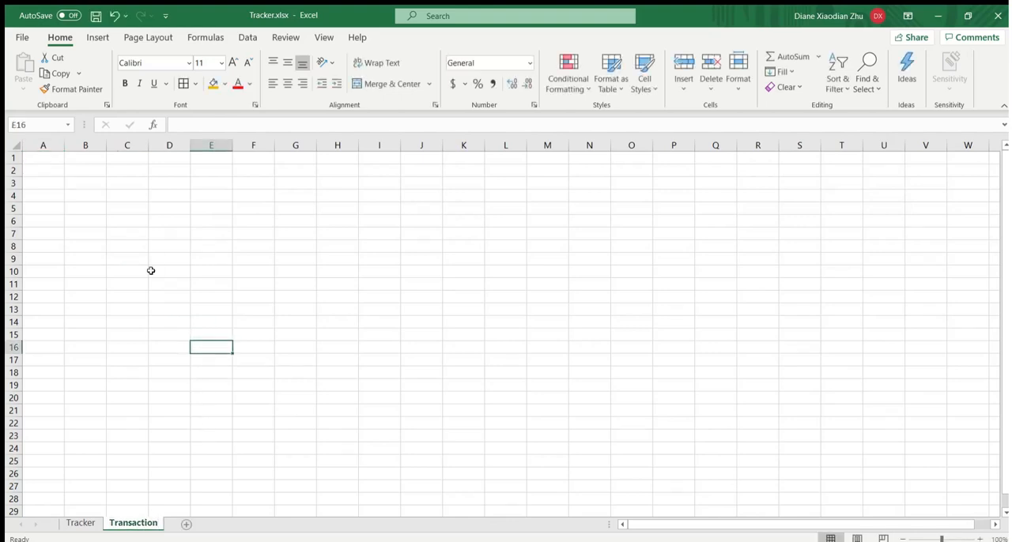
- Enter the column headers Date, Month, Transaction, Amount and Category in cells A1:E1 of the Transaction sheet
left_click(46, 158)
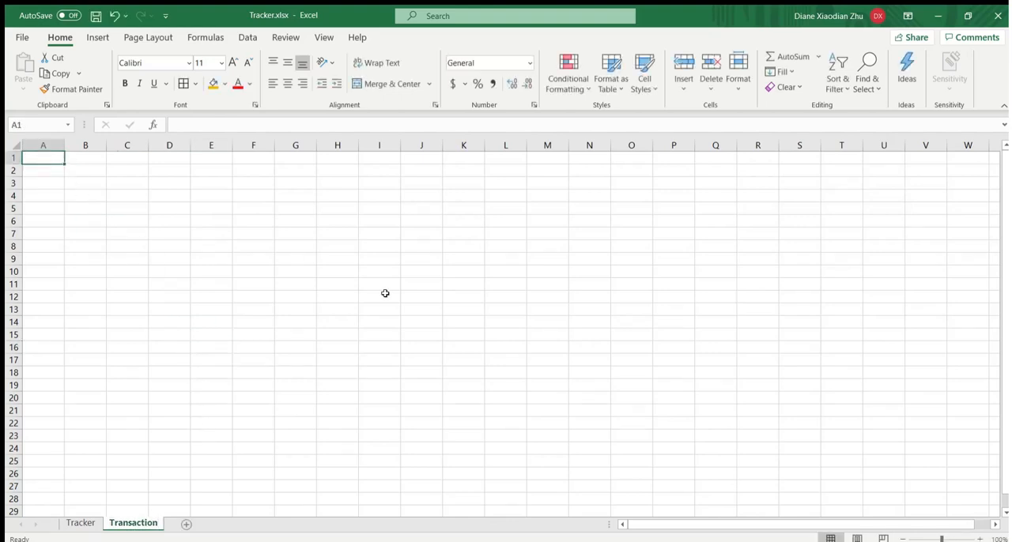
type("Date")
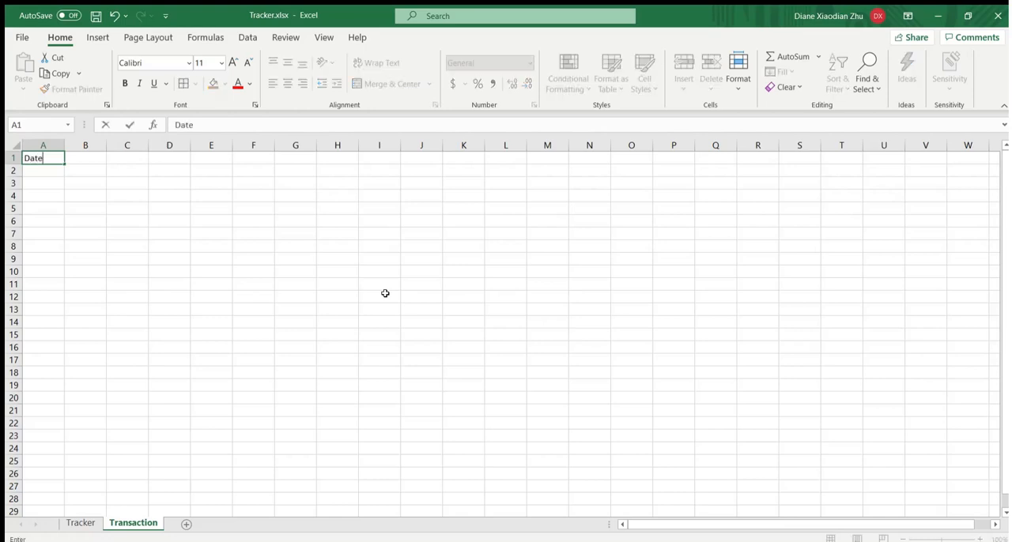
key("Tab")
type("Month")
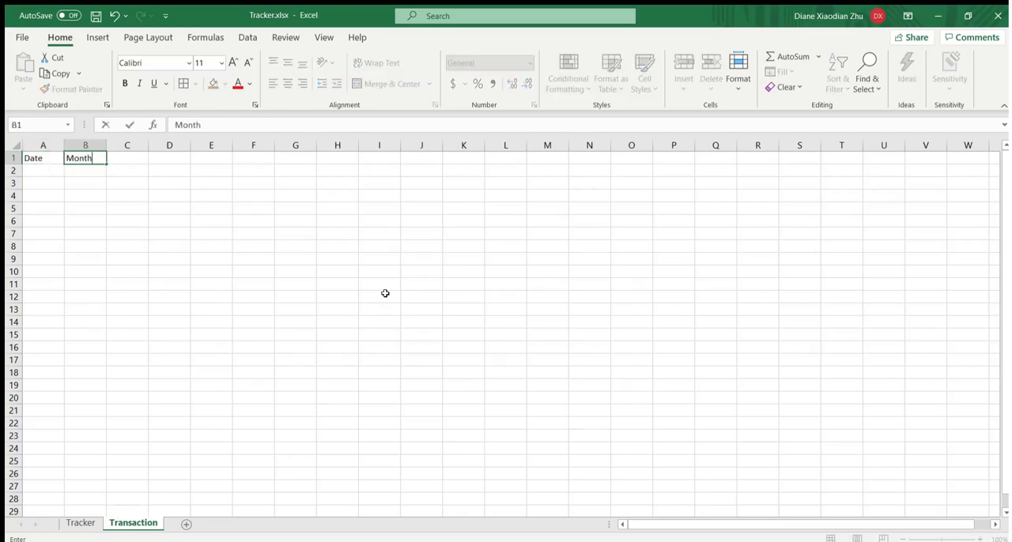
key("Tab")
type("Transaction")
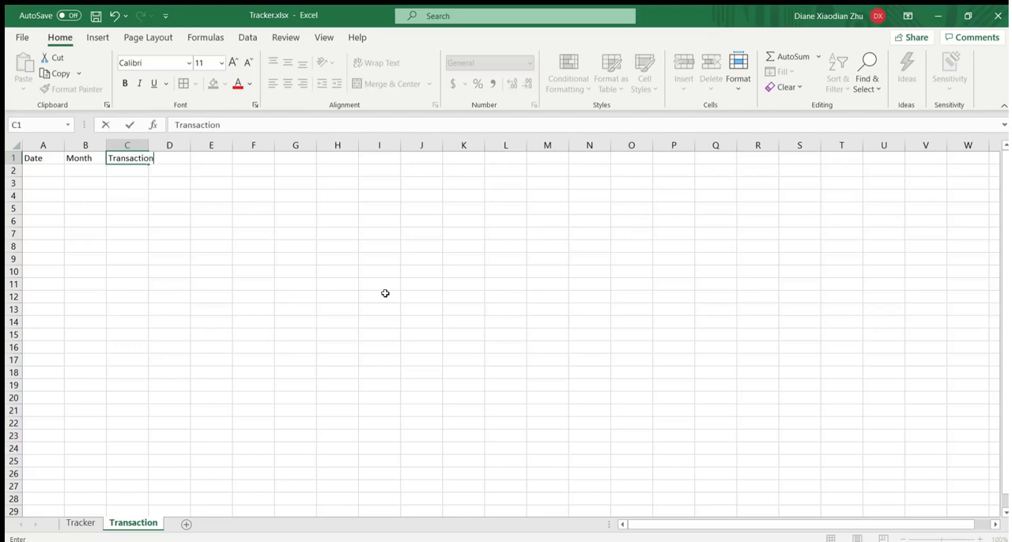
key("Tab")
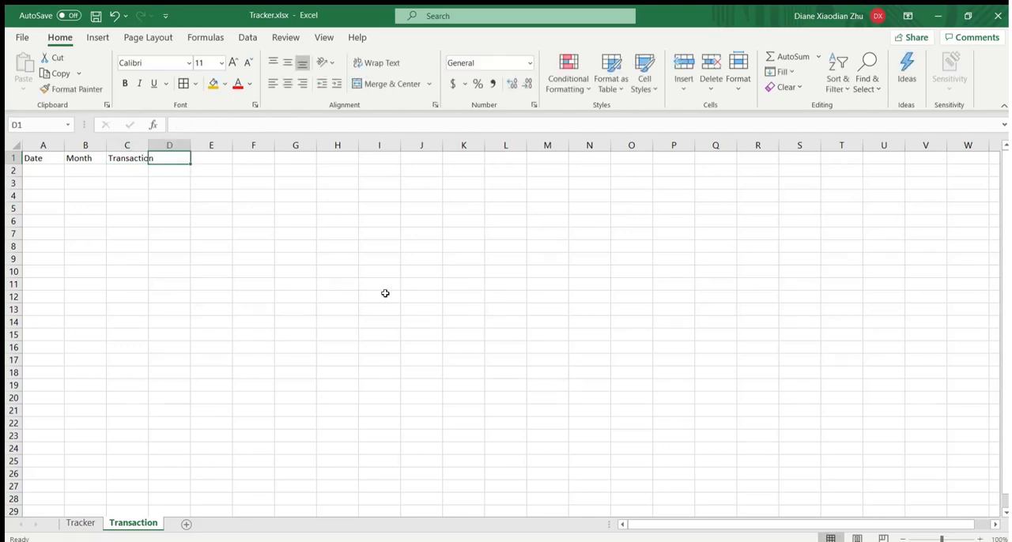
type("Amount")
key("Tab")
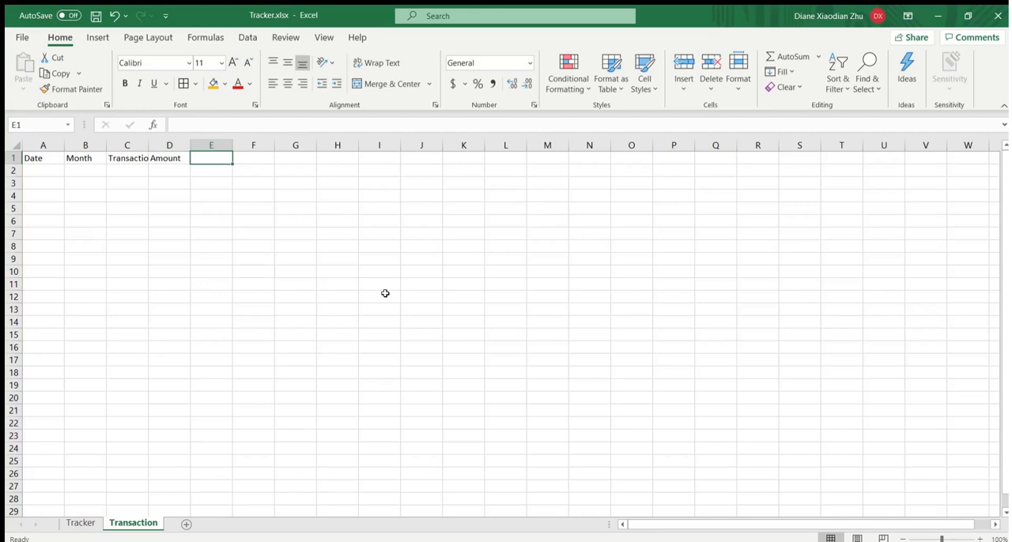
type("Category")
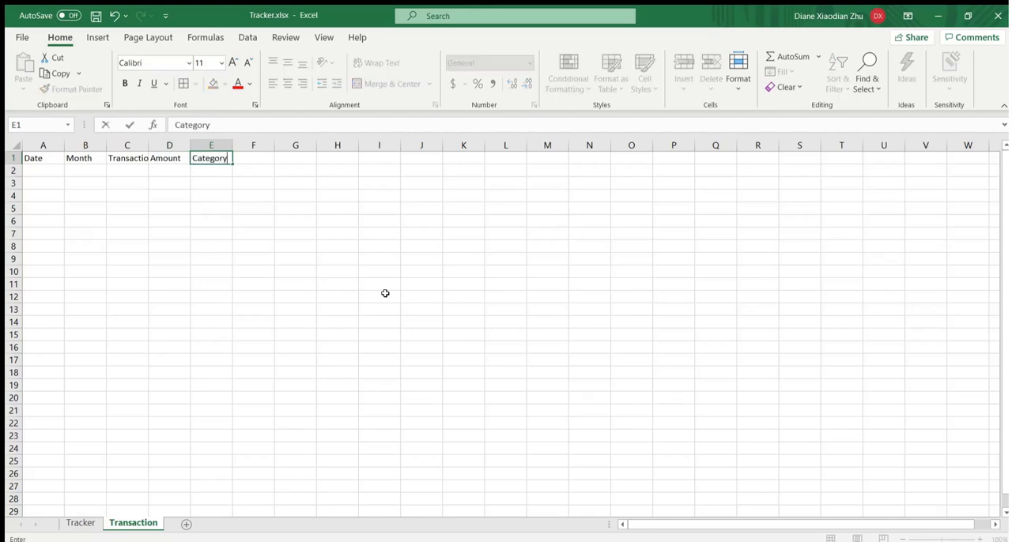
key("Return")
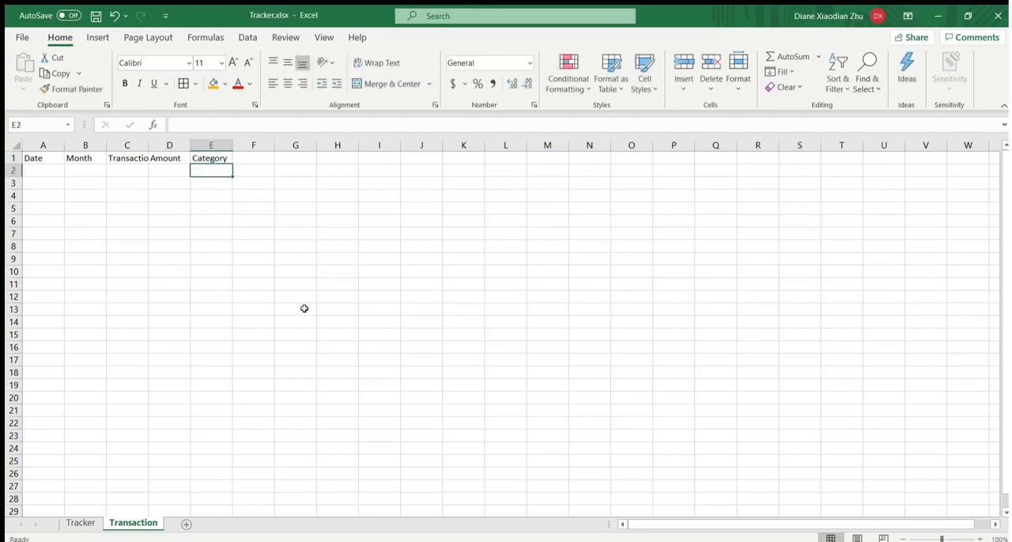
- Convert the header range A1:E1 on the Transaction sheet into a table
left_click_drag(199, 159, 34, 156)
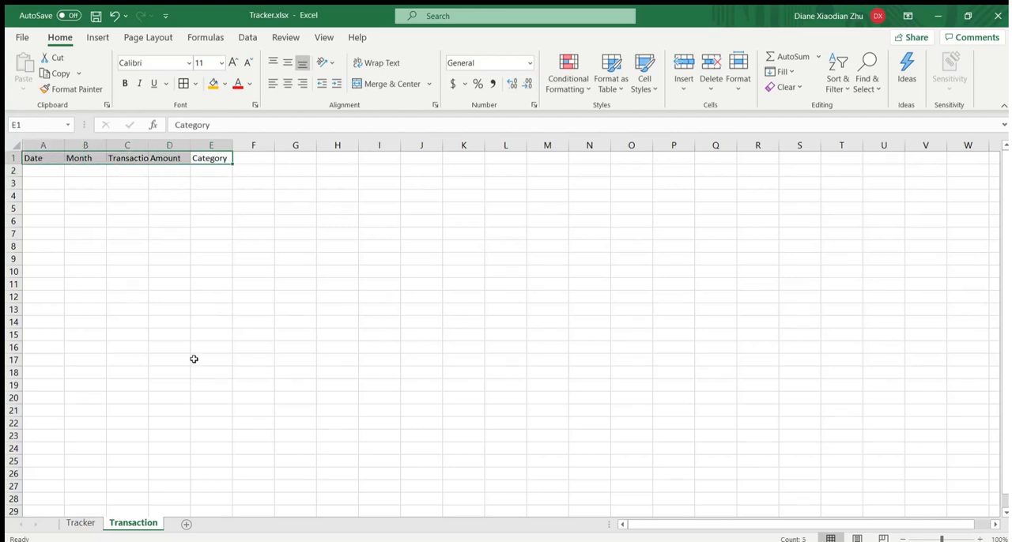
left_click(97, 37)
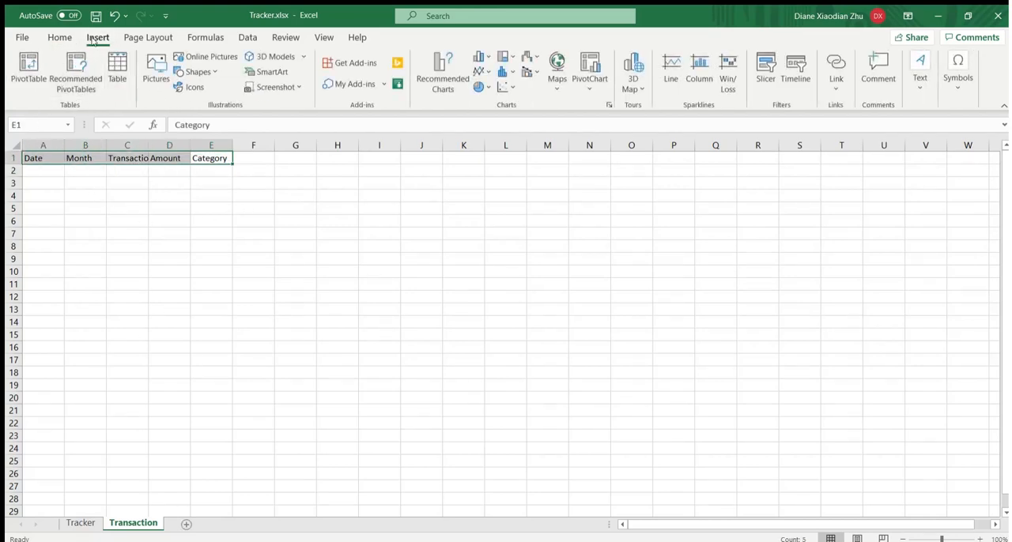
left_click(117, 70)
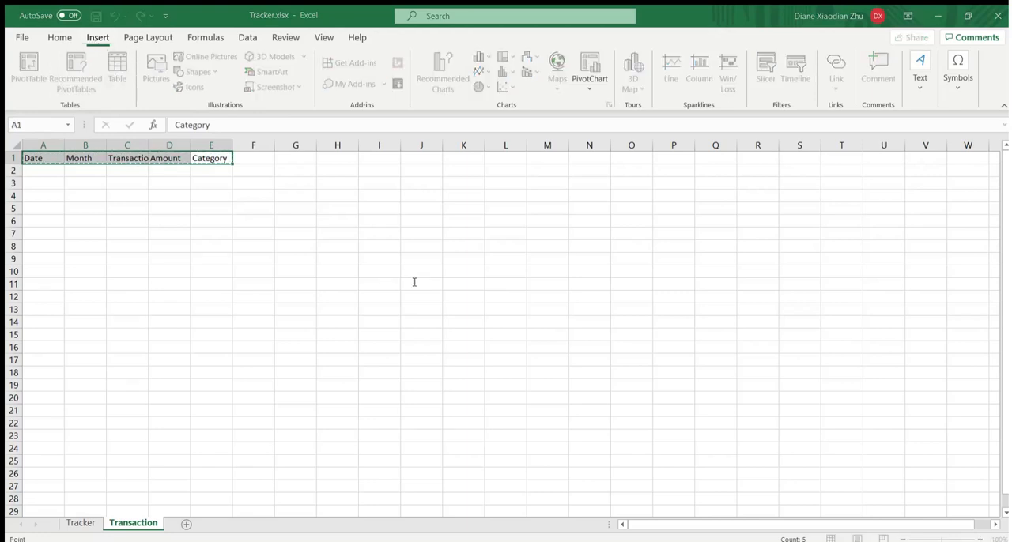
key("Return")
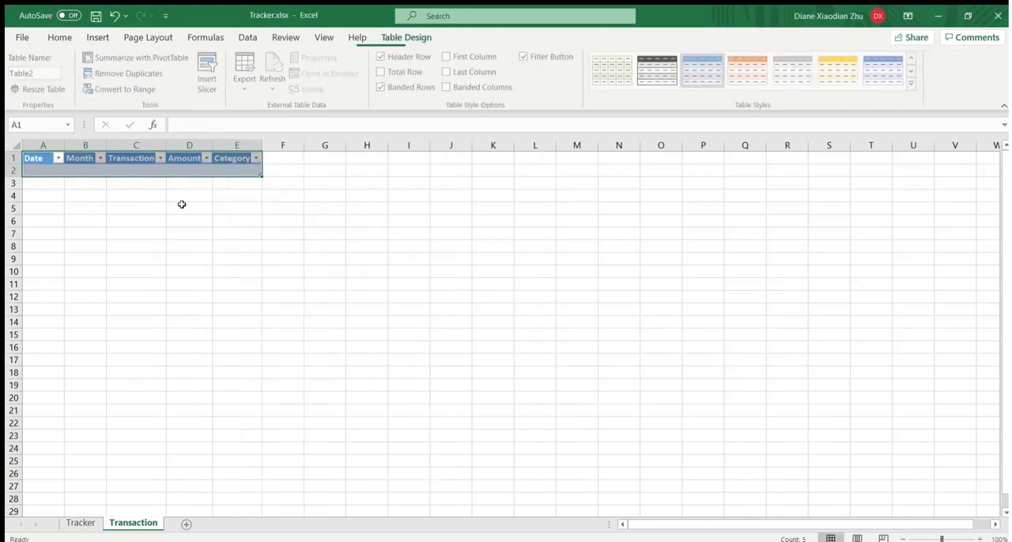
left_click(193, 190)
- Replace the default name of the new table on the Transaction sheet with a descriptive one
left_click(49, 170)
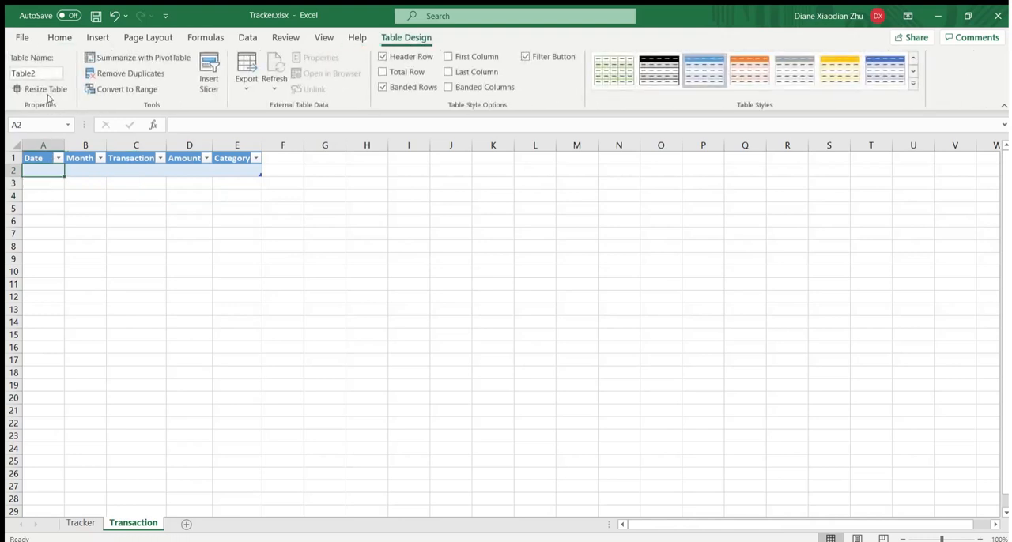
left_click(189, 170)
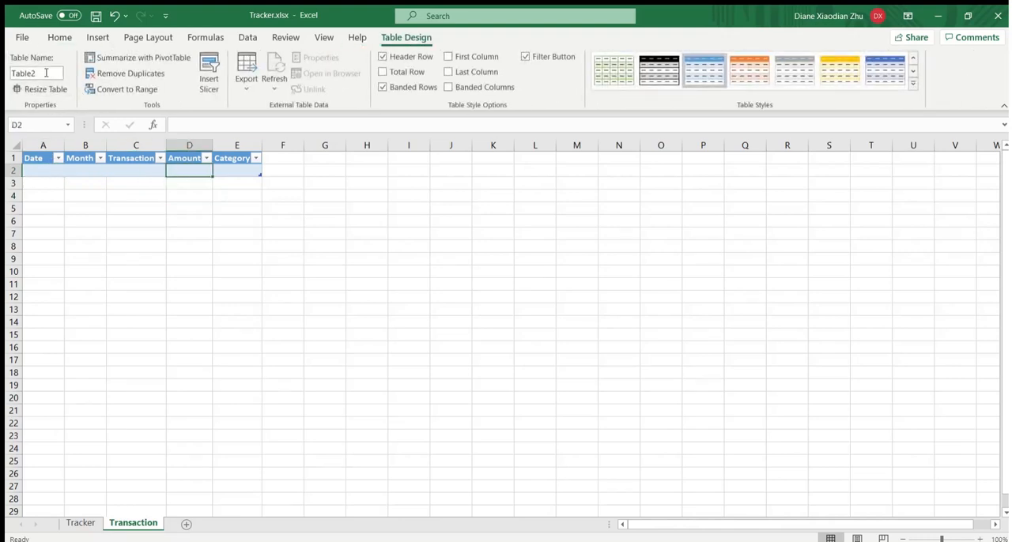
left_click_drag(51, 76, 14, 75)
type("Tr")
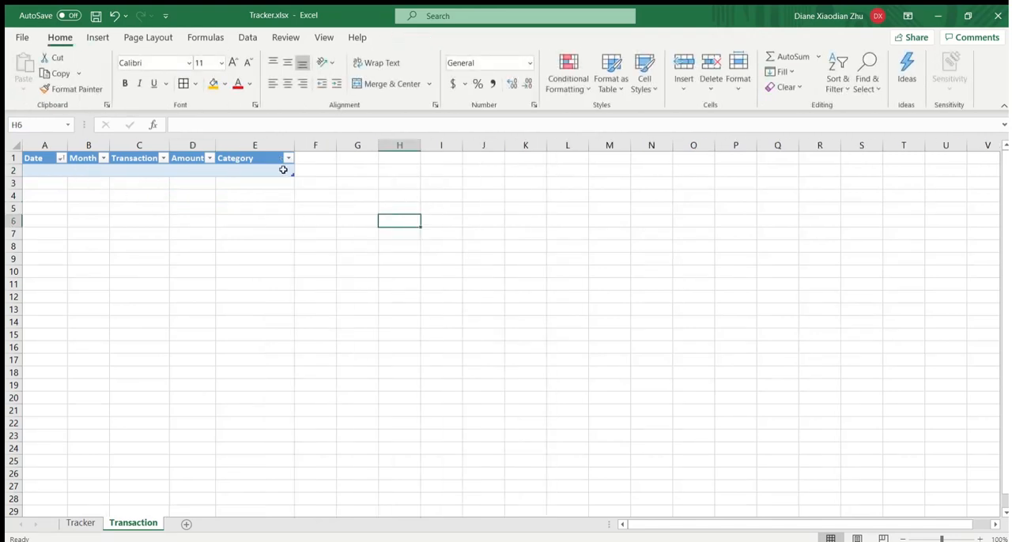
- Enter the date 1/2/2020 and the transaction Grocery in row 2 of the table, leaving Month blank
left_click(62, 170)
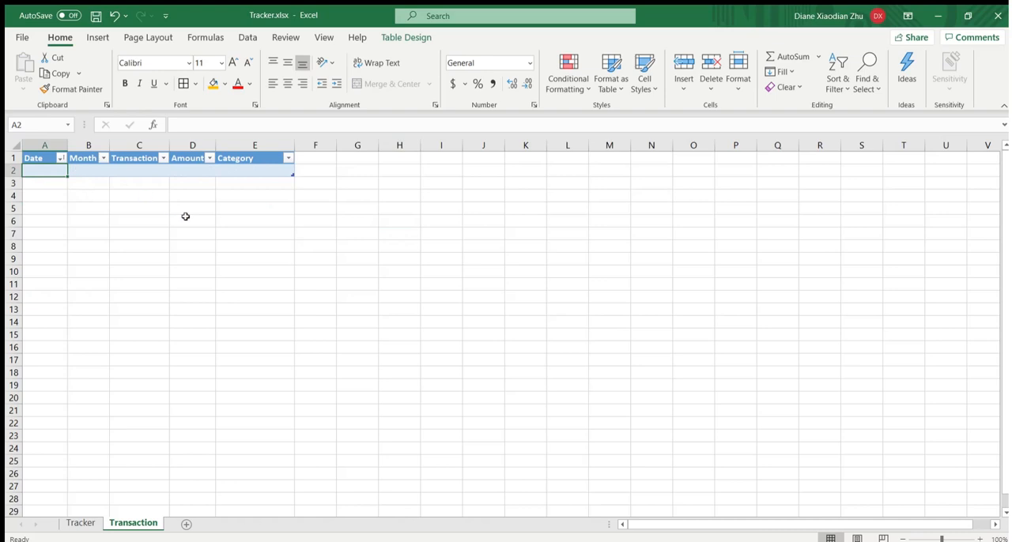
type("1")
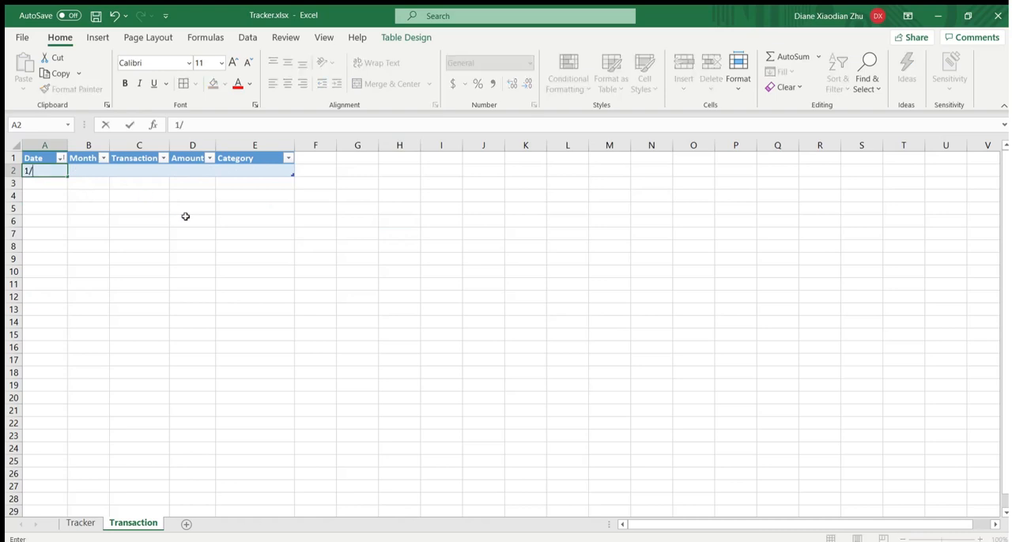
type("/2/2020")
key("Tab")
key("Tab")
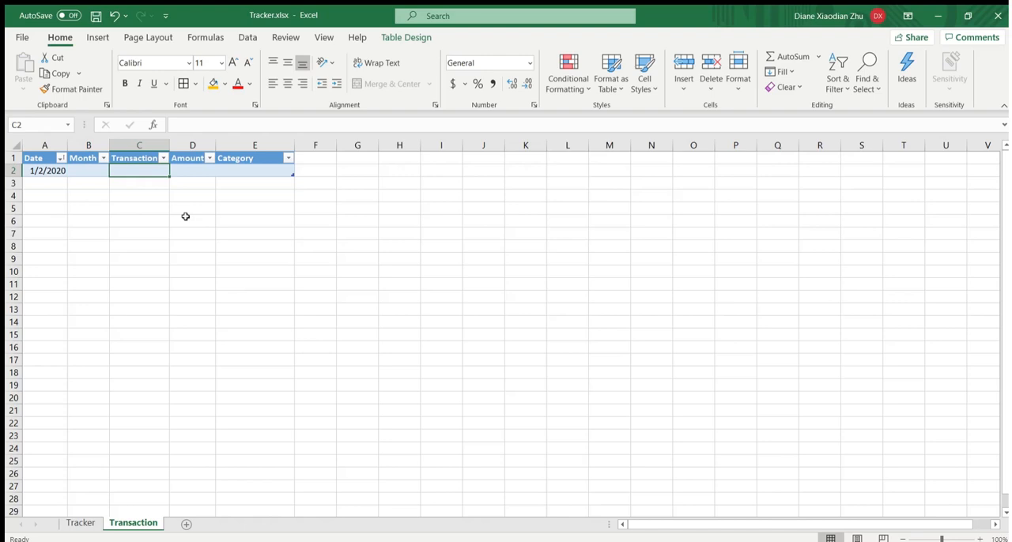
type("Grocery")
key("Tab")
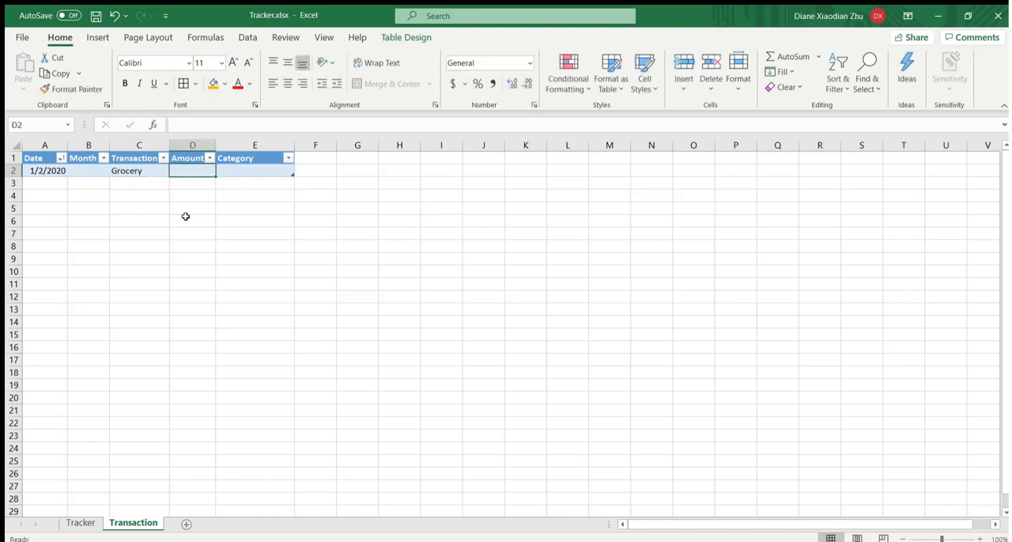
- Fill in the Grocery row with an amount of 200 and the category Food & Drinks
type("200")
key("Return")
key("Up")
key("Right")
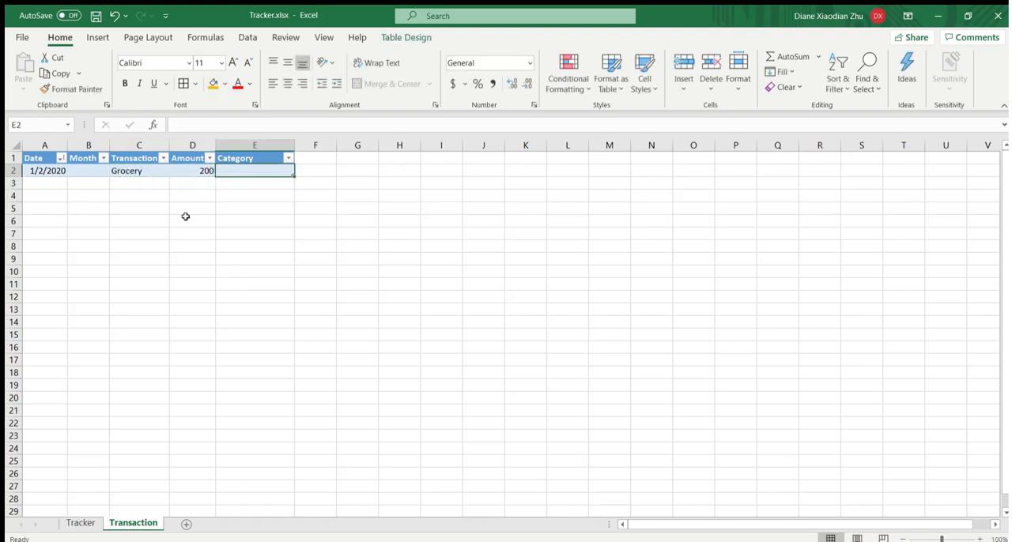
type("Food & D")
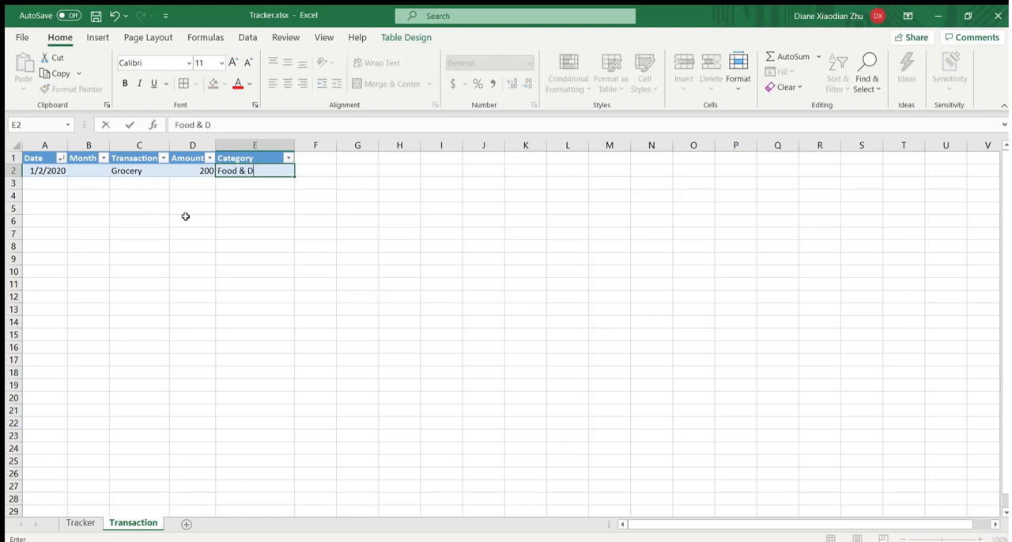
type("rinks")
key("Return")
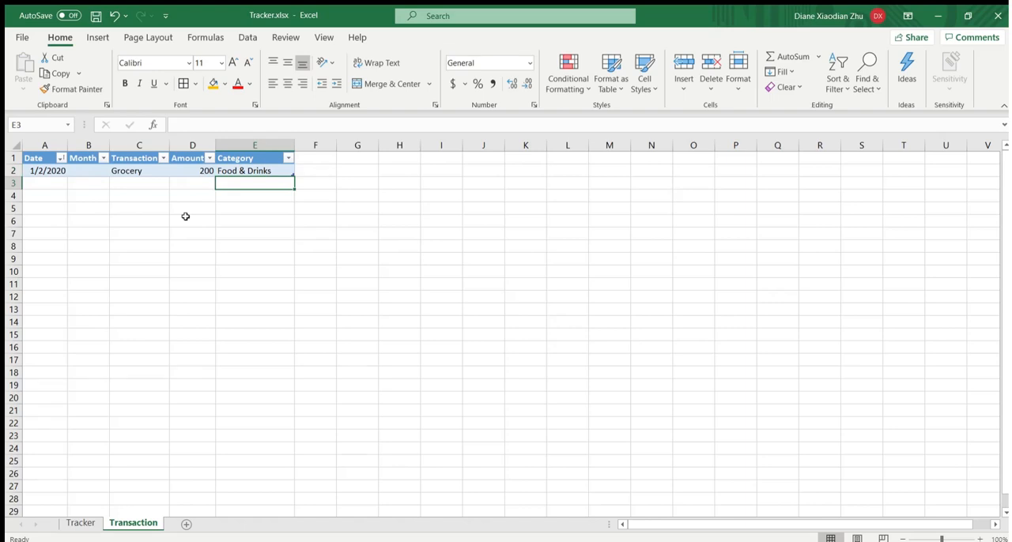
- Extend the table by one row and enter the date 1/3/2020 in A3
left_click_drag(292, 176, 291, 188)
left_click(39, 177)
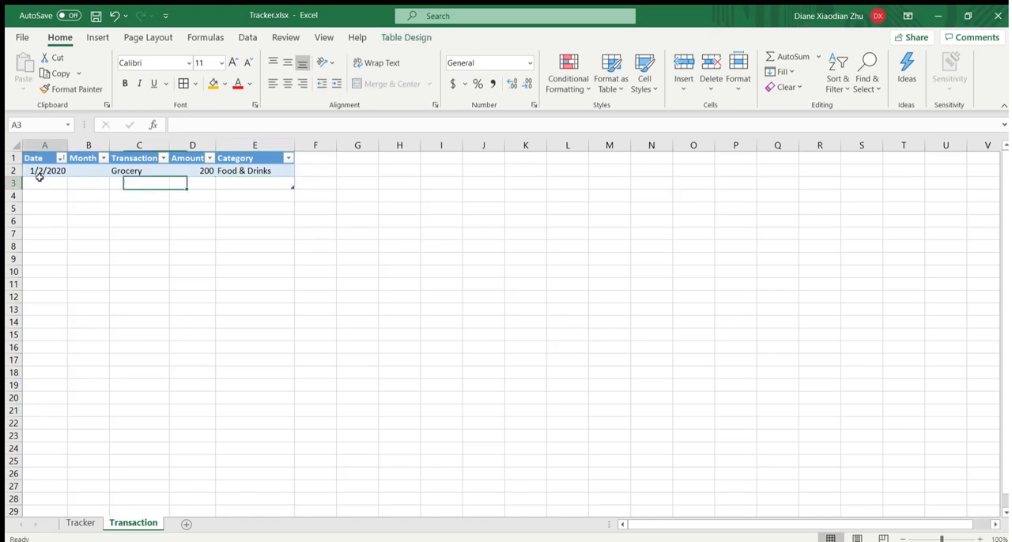
type("1/3/")
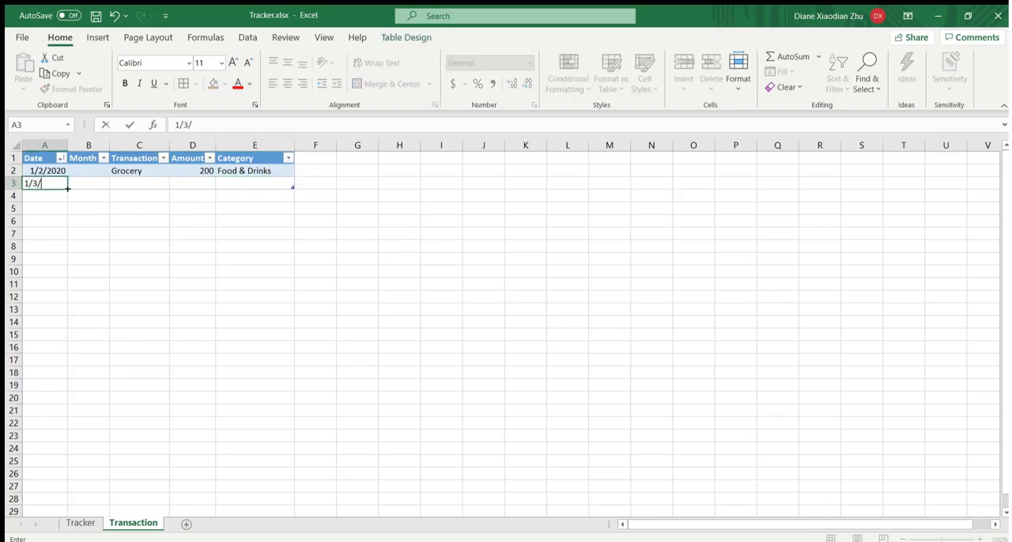
type("2020")
key("Tab")
key("Tab")
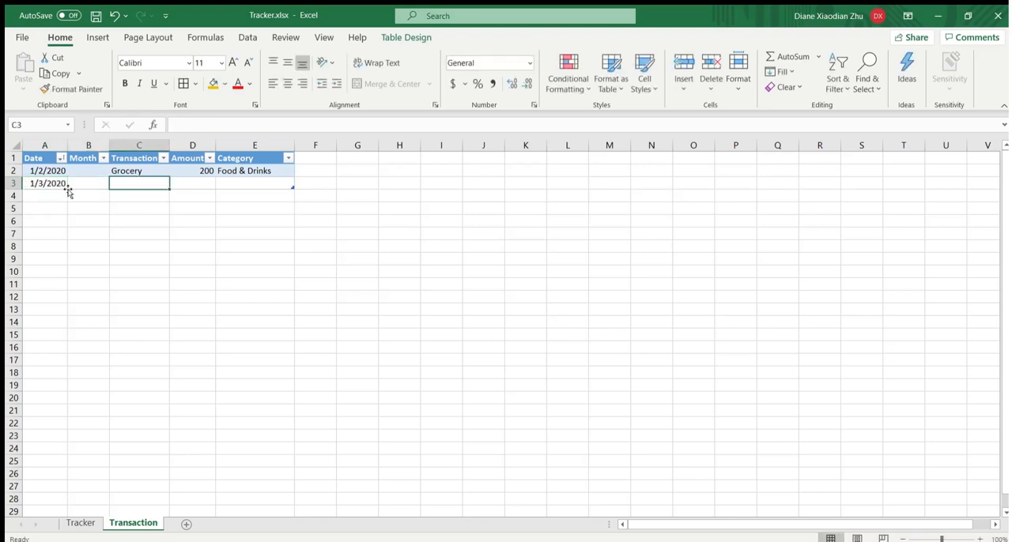
- Enter Movie XXX as the transaction in C3 and 15 as its amount in D3
type("Mo")
type("v")
key("BackSpace")
type("ov")
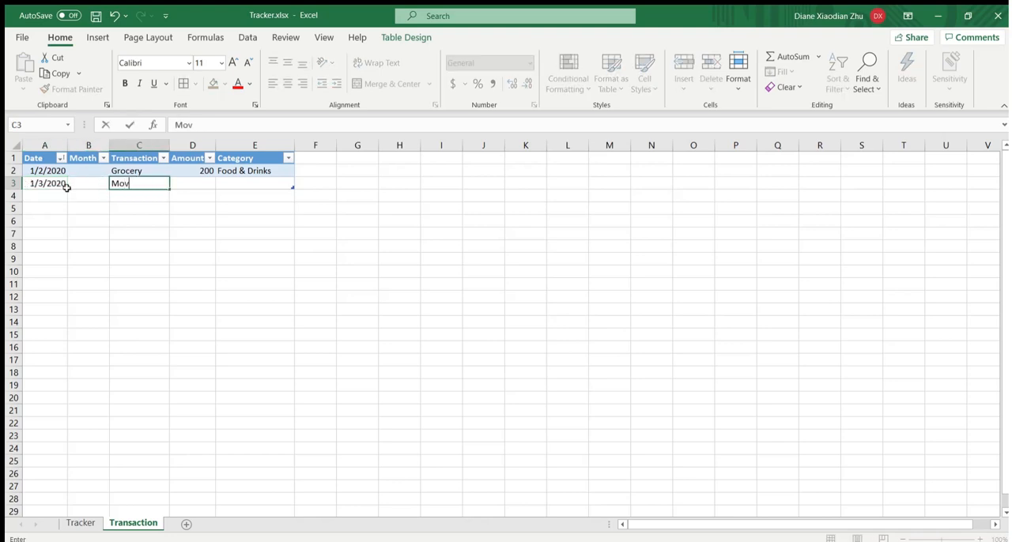
type("ie XXX")
key("Return")
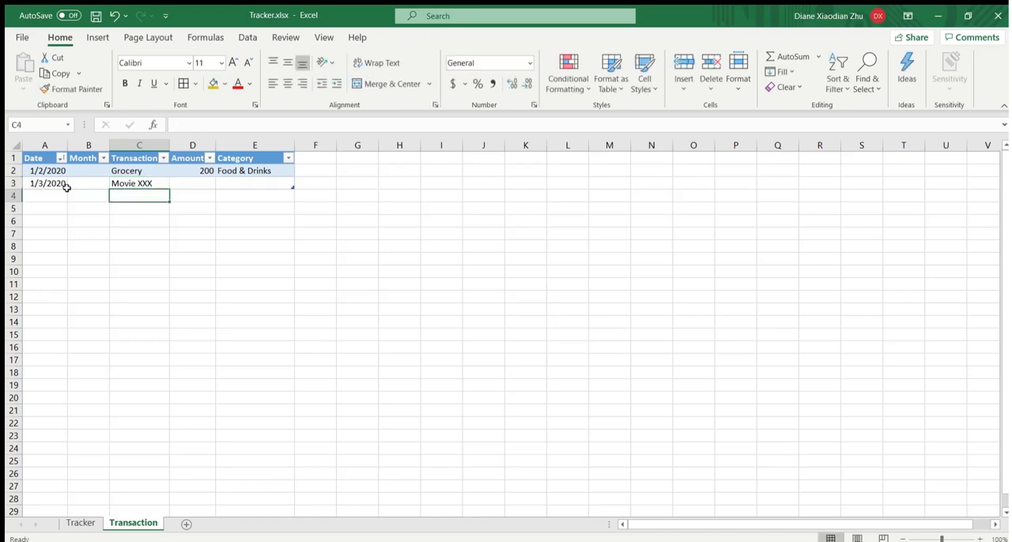
key("Up")
key("Right")
type("15")
key("Return")
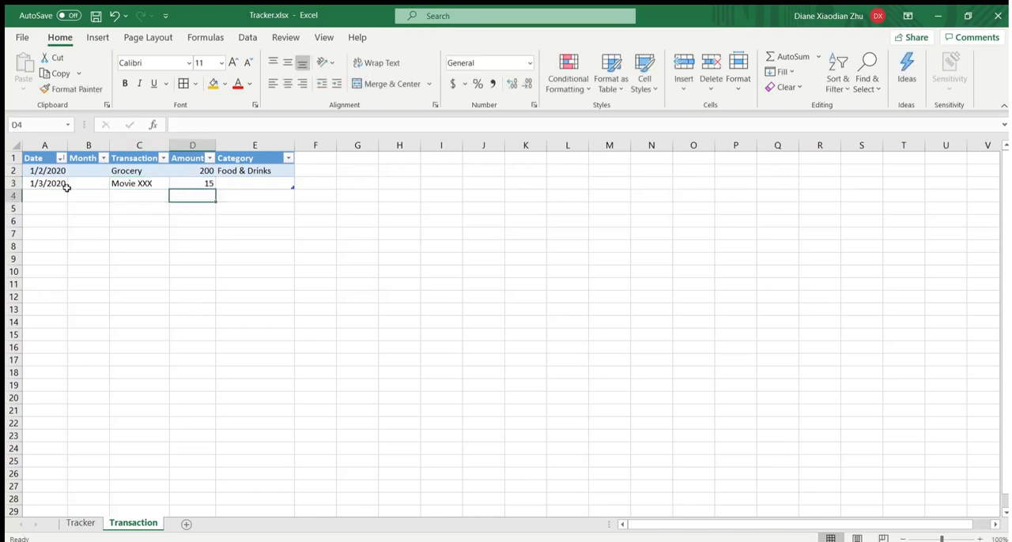
- Set the Movie XXX row's category to Entertainment and select the category entries E2:E3
key("Up")
key("Right")
type("Ente")
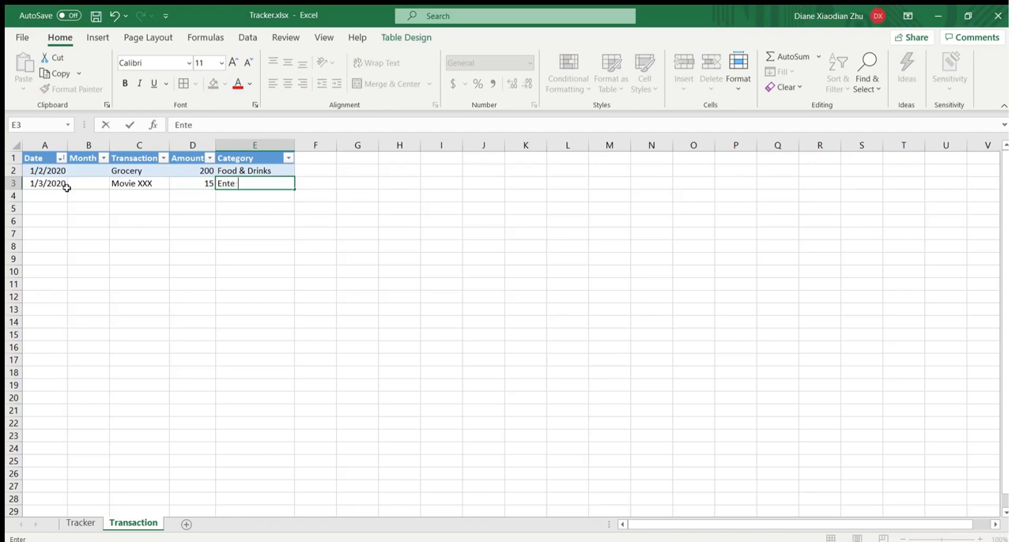
type("rtainment")
key("Return")
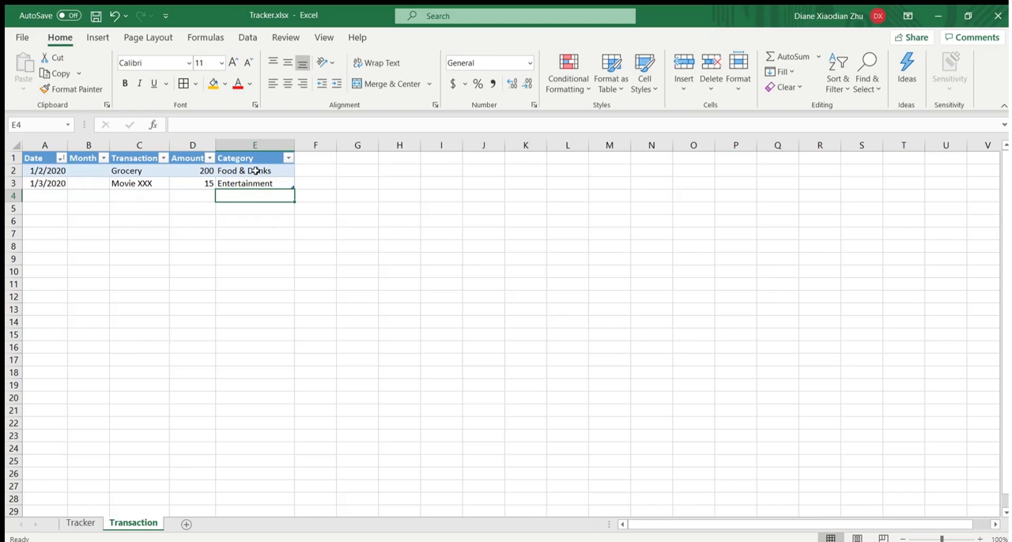
left_click_drag(255, 170, 260, 183)
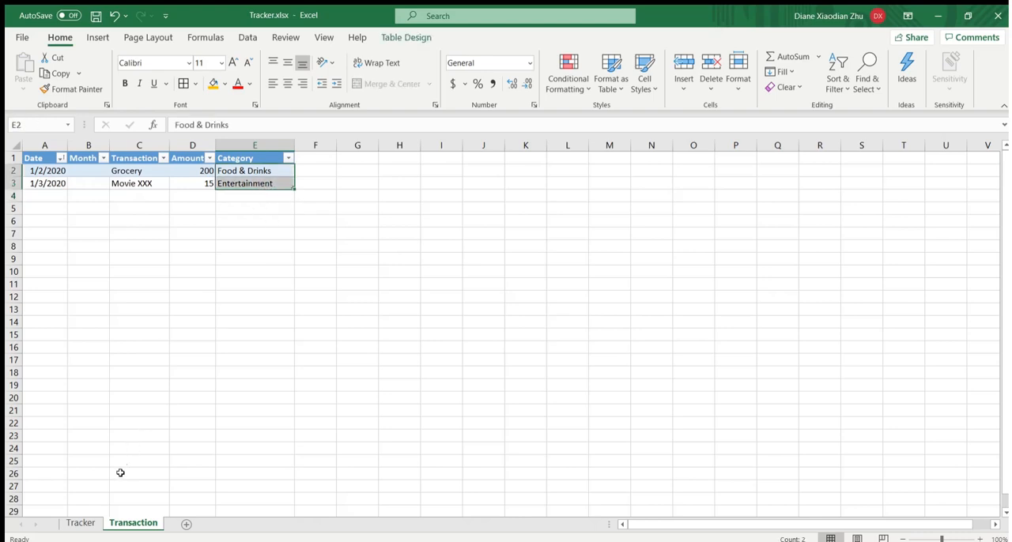
left_click(81, 522)
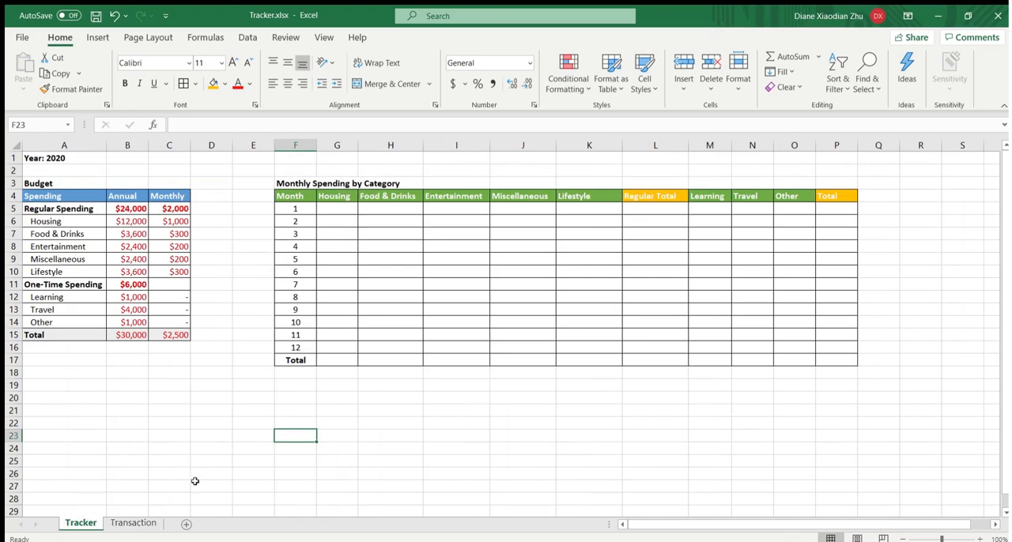
left_click(146, 522)
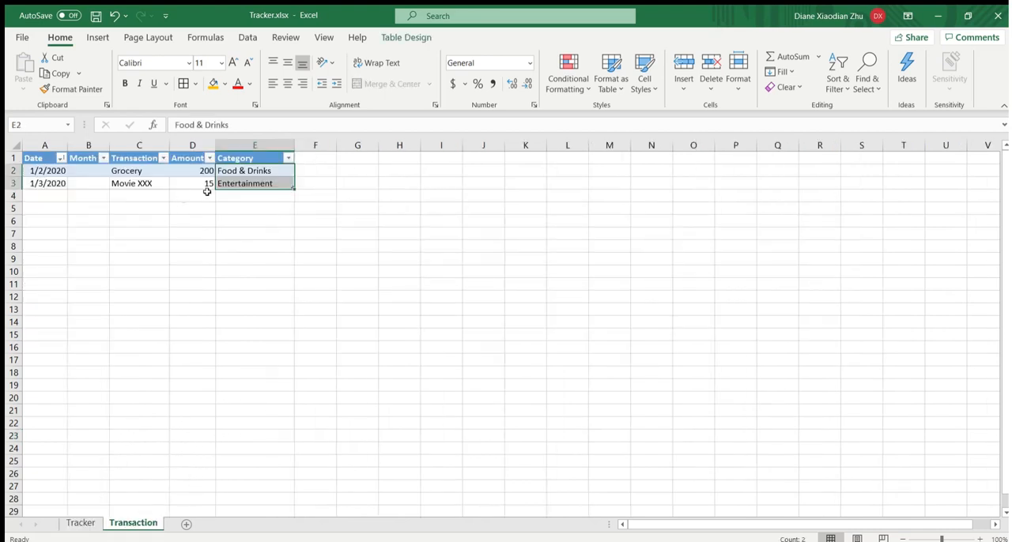
left_click(257, 209)
left_click(103, 171)
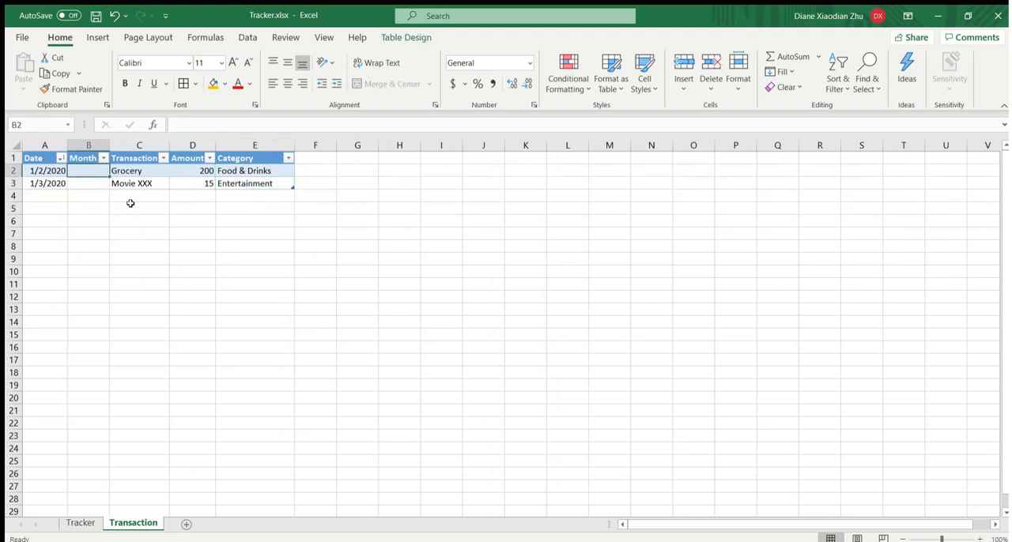
type("=month(")
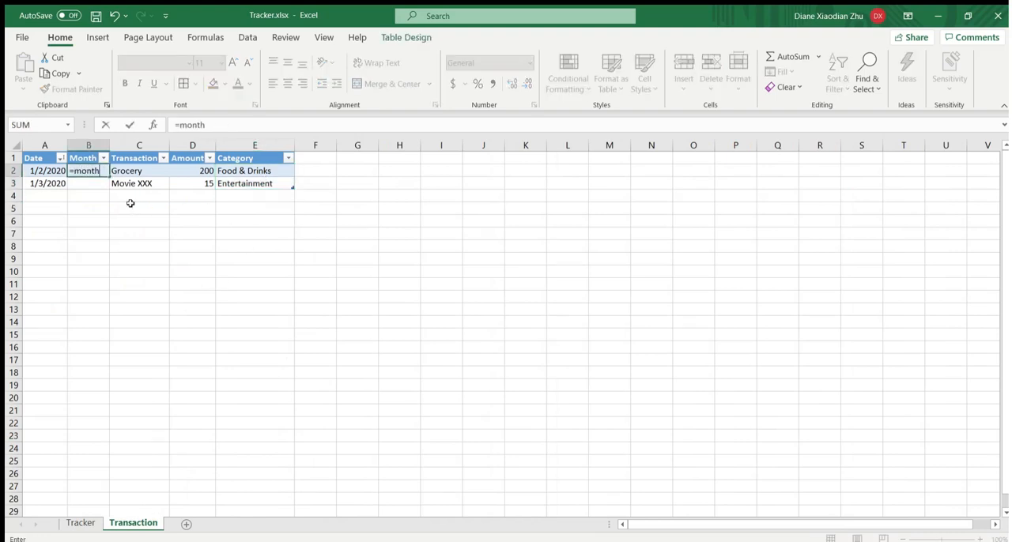
left_click(53, 171)
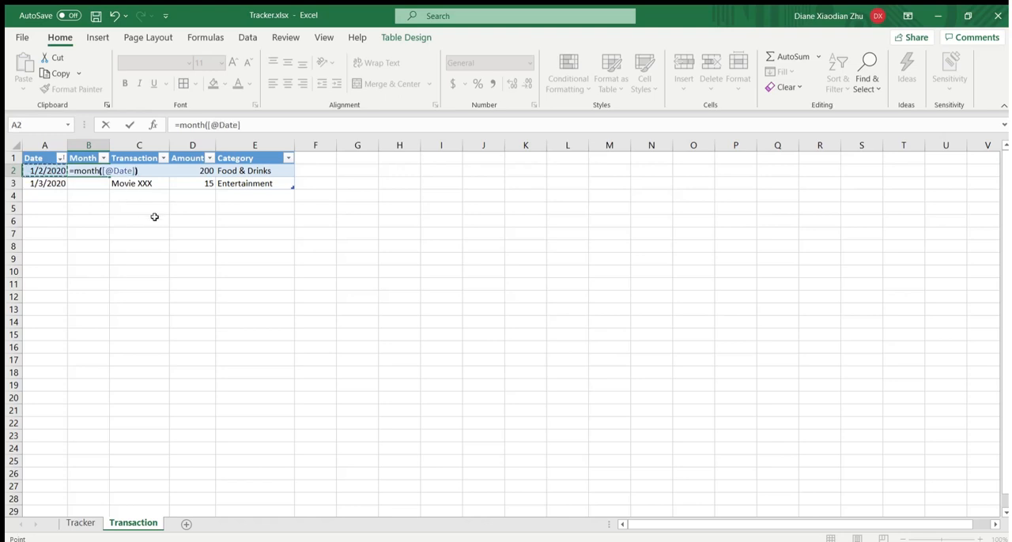
type(")")
key("Return")
- Check the Month formula in B2 and B3 against the dates in their rows
left_click(92, 170)
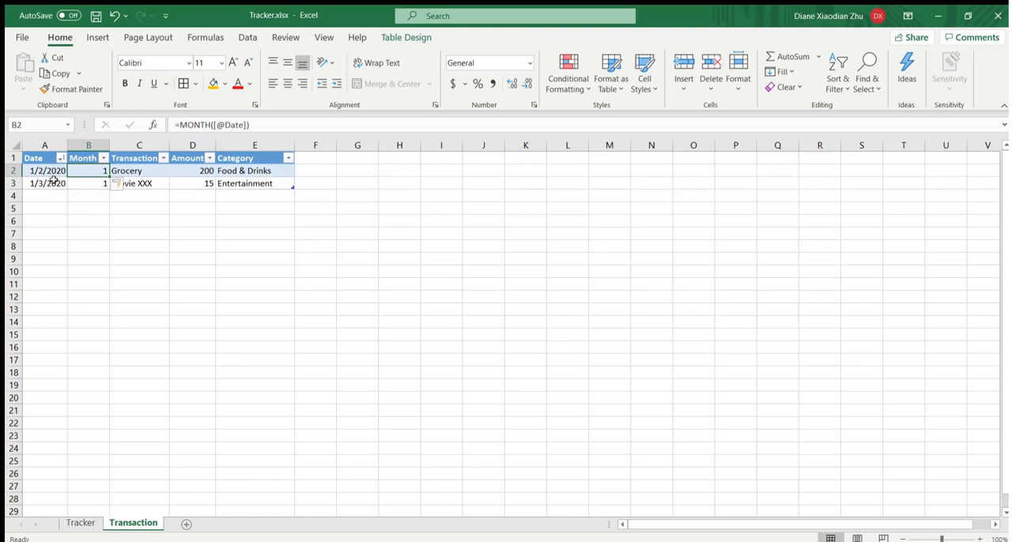
left_click(95, 181)
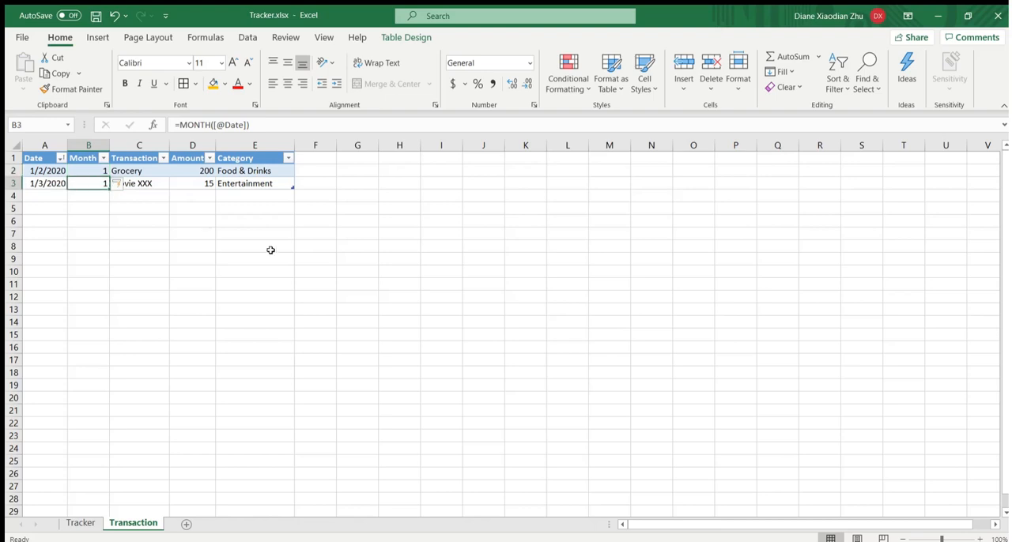
left_click(303, 267)
left_click(286, 219)
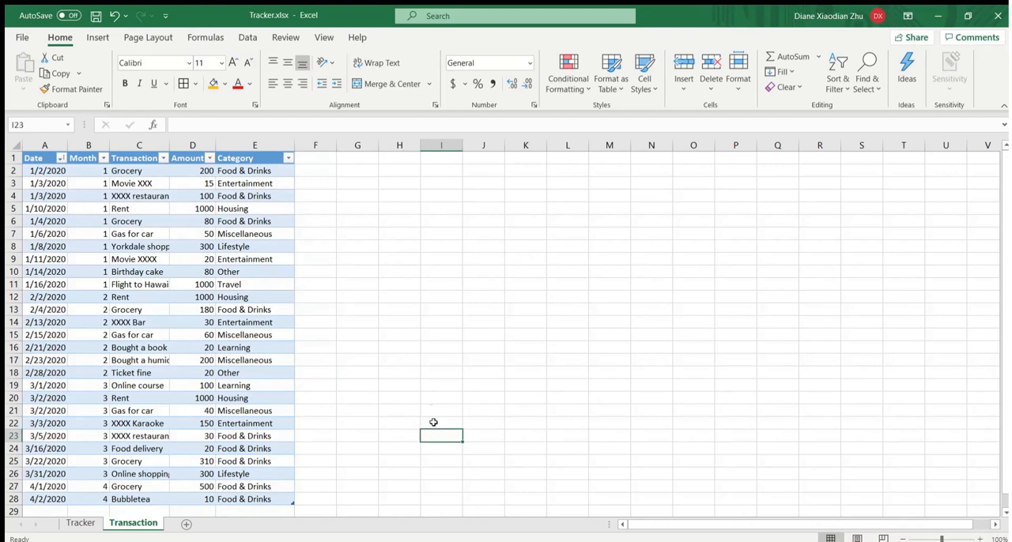
left_click(436, 434)
- Write SUMIFS as a note in cell H21 of the Tracker sheet, below the monthly spending table
left_click(79, 524)
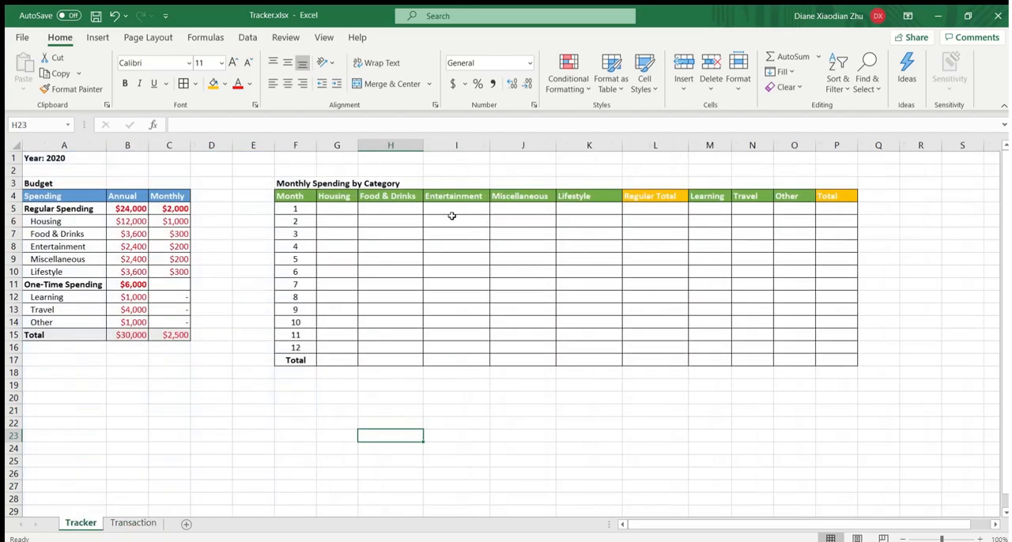
left_click(377, 410)
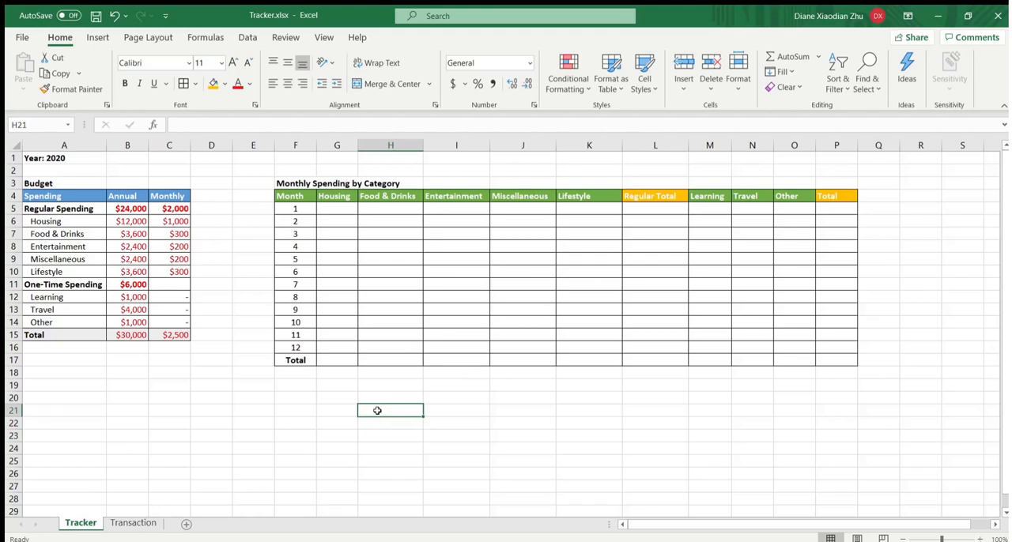
type("SUMIFS")
key("Return")
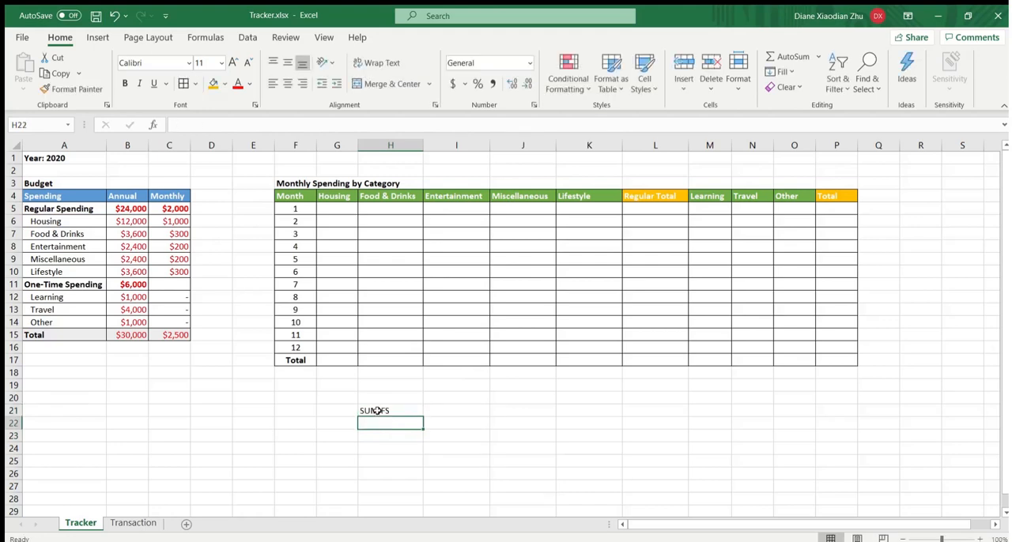
left_click(390, 410)
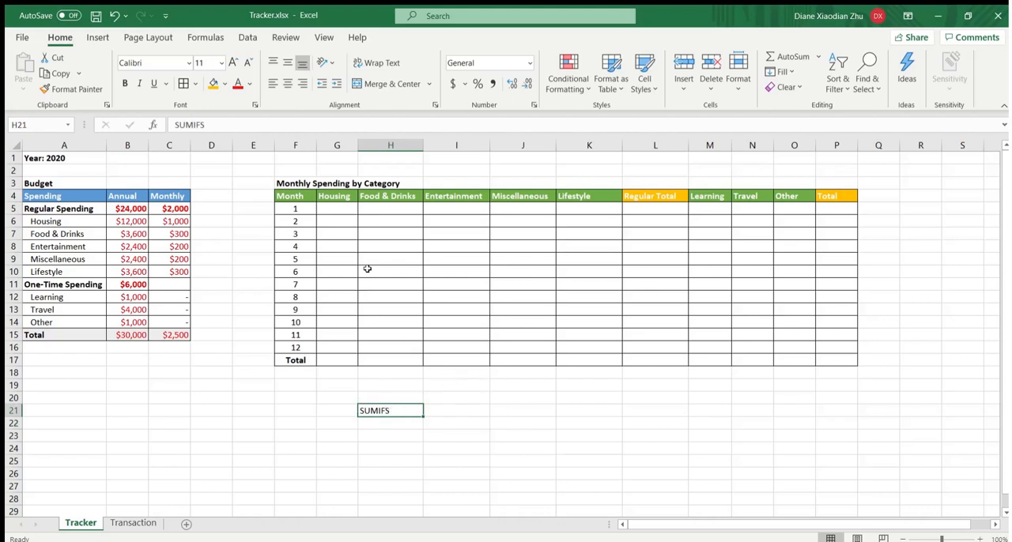
- Start a SUMIFS formula in G5 for month 1 Housing, with Transaction[Amount] as the sum range
left_click(344, 206)
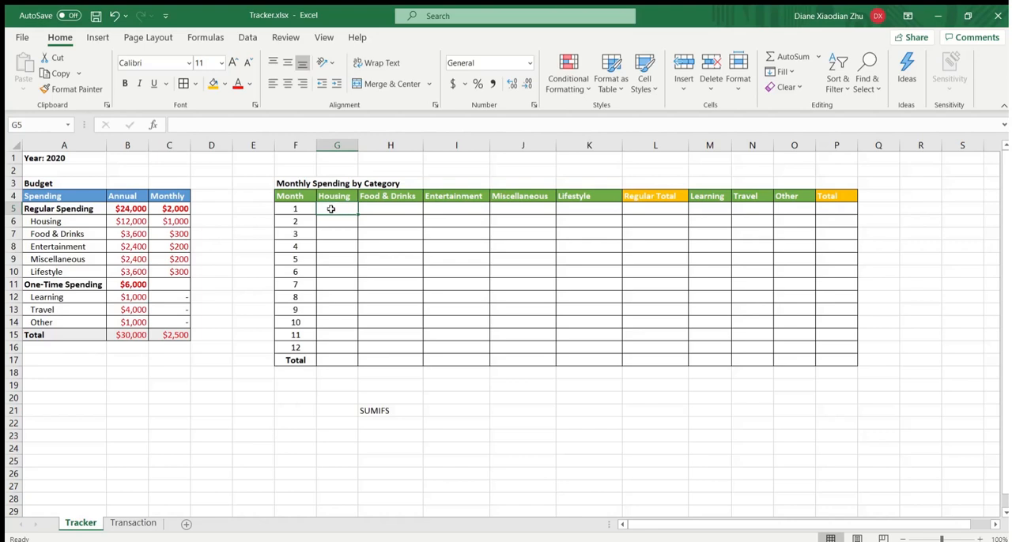
left_click(337, 196)
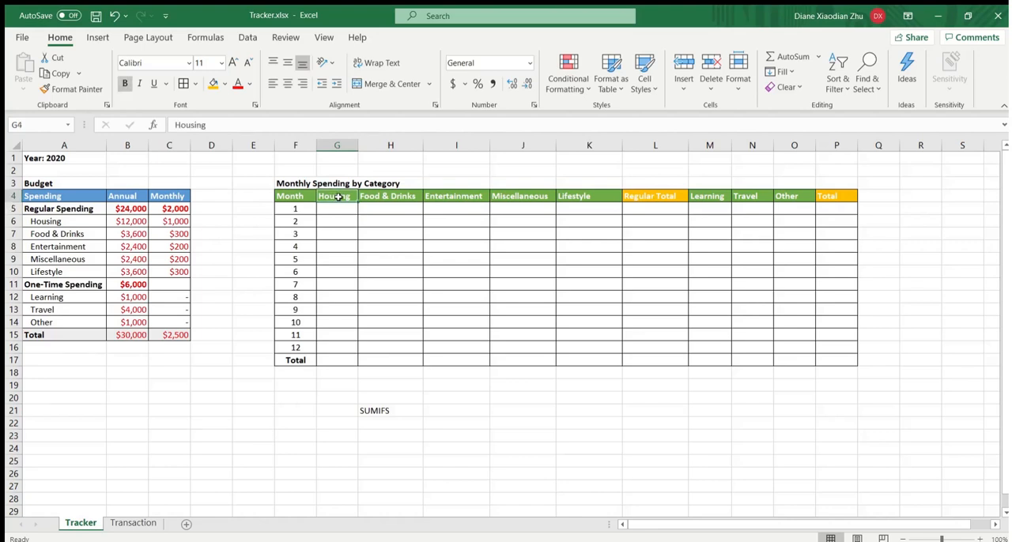
left_click(334, 206)
left_click(297, 206)
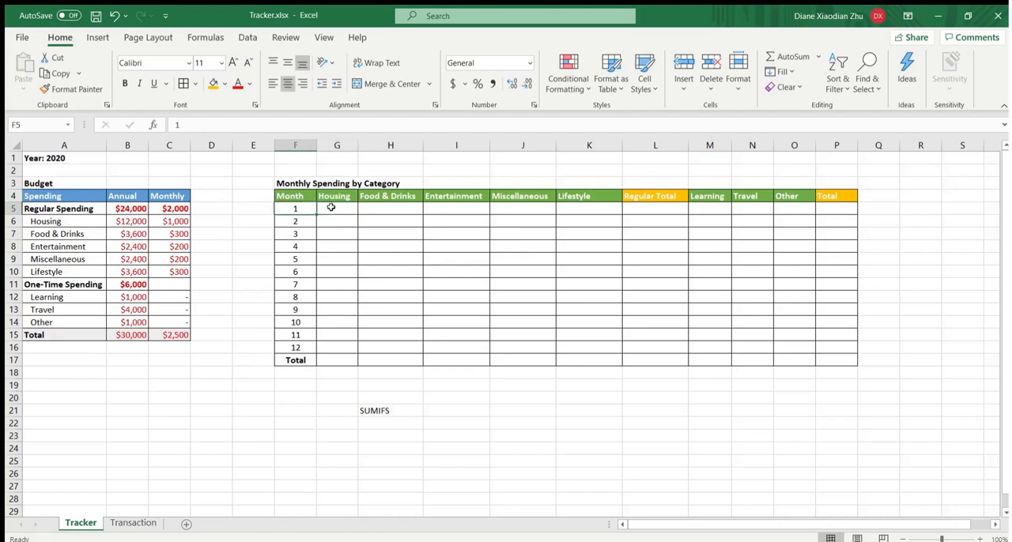
left_click(332, 207)
type("=sumifs(")
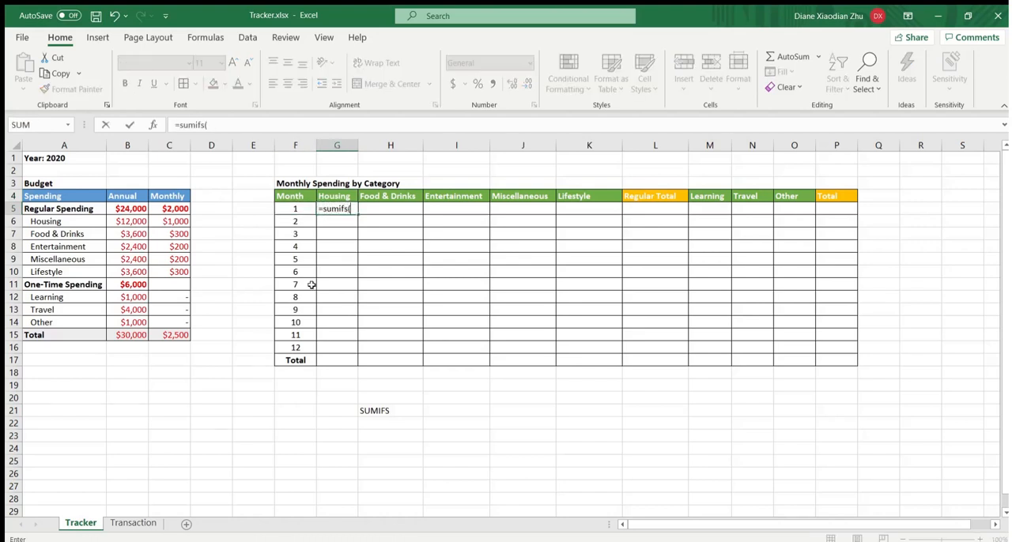
left_click(133, 523)
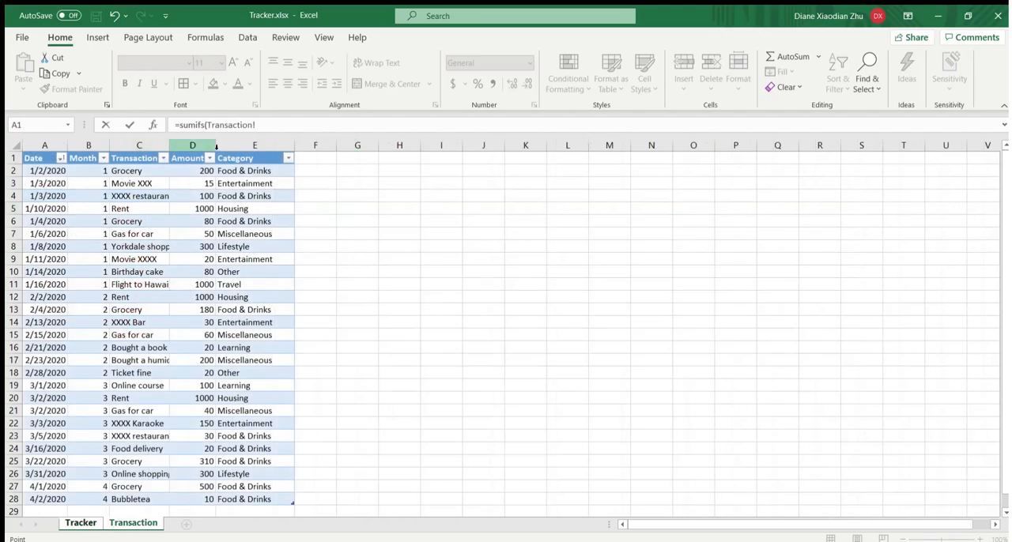
left_click(202, 151)
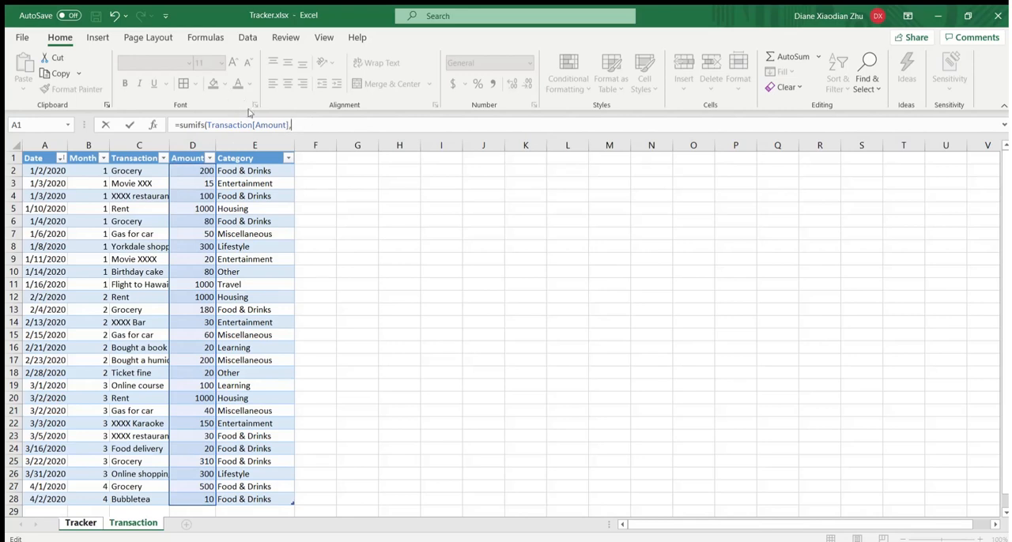
type(",")
- Add the first SUMIFS criterion, matching Transaction[Month] to the month number in Tracker!F5
left_click(100, 154)
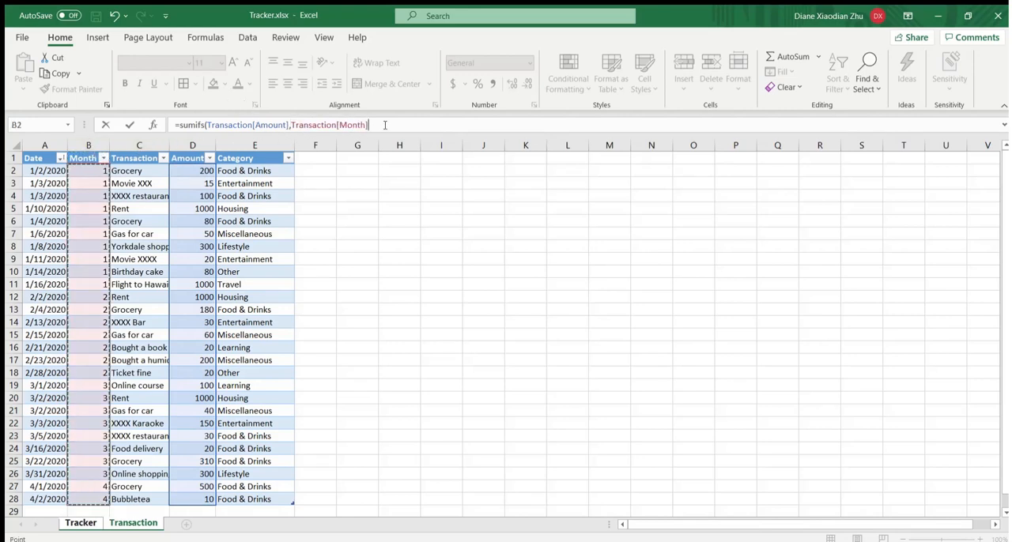
type(",")
left_click(76, 524)
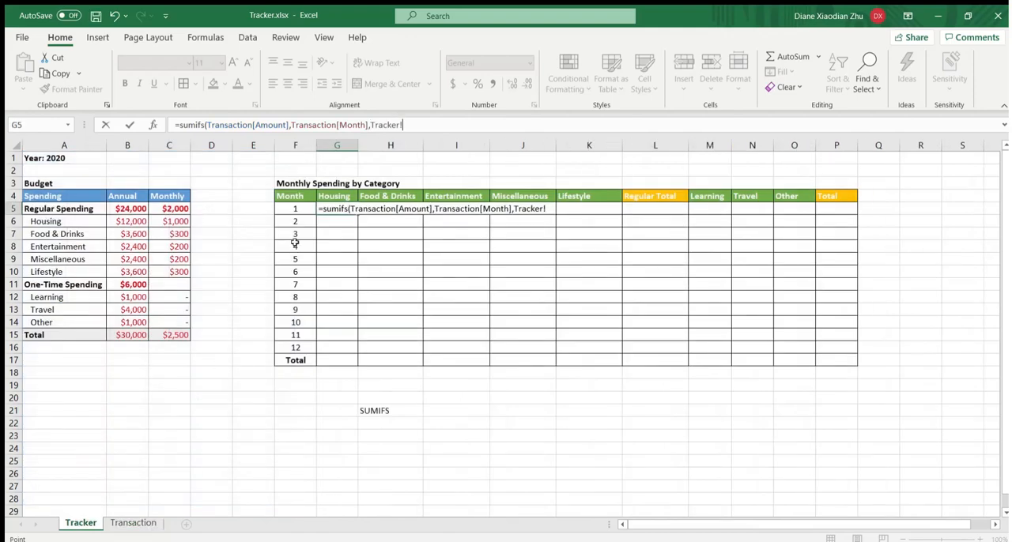
left_click(297, 209)
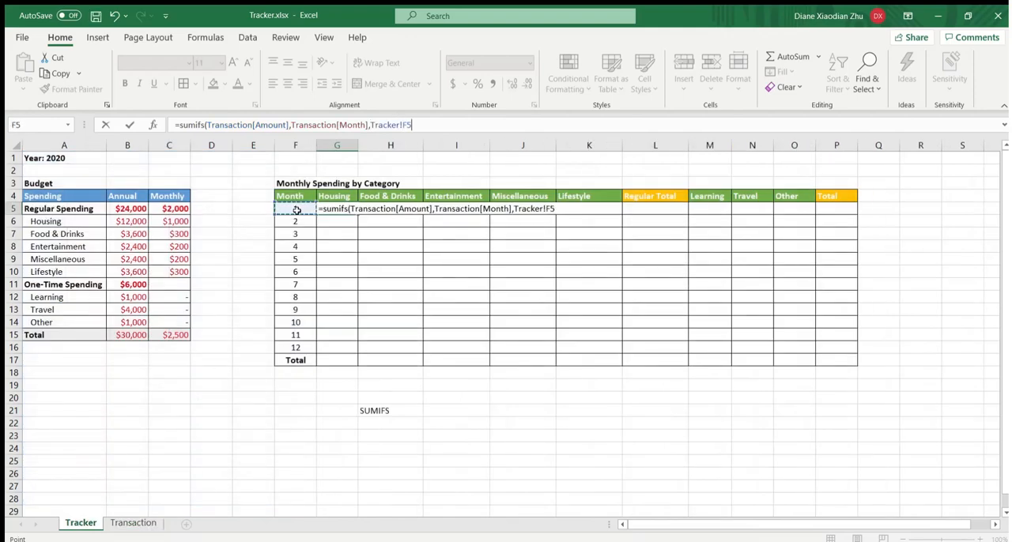
type(",")
- Add the second criterion, matching Transaction[Category] to the Housing header in Tracker!G4, and complete the formula
left_click(147, 522)
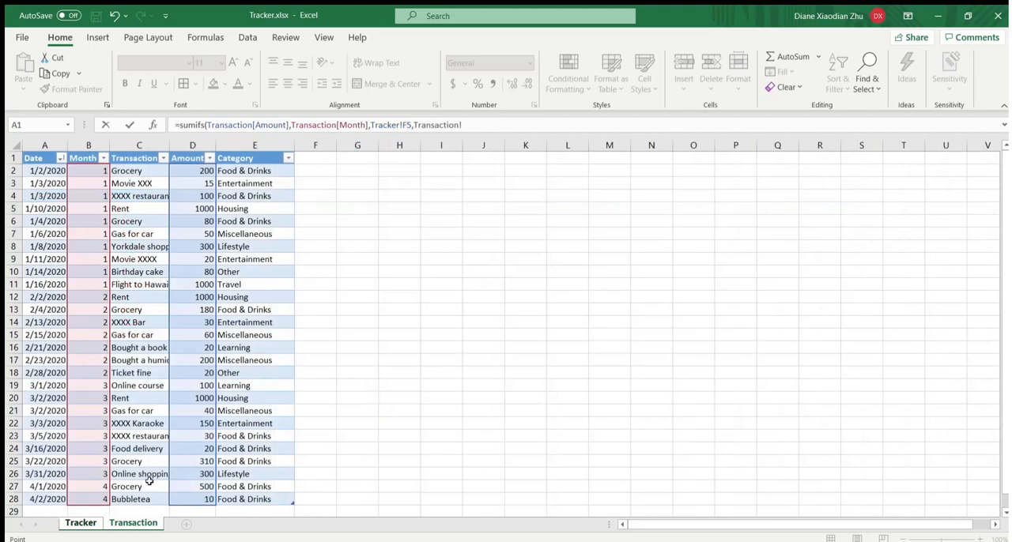
left_click(240, 157)
type(",")
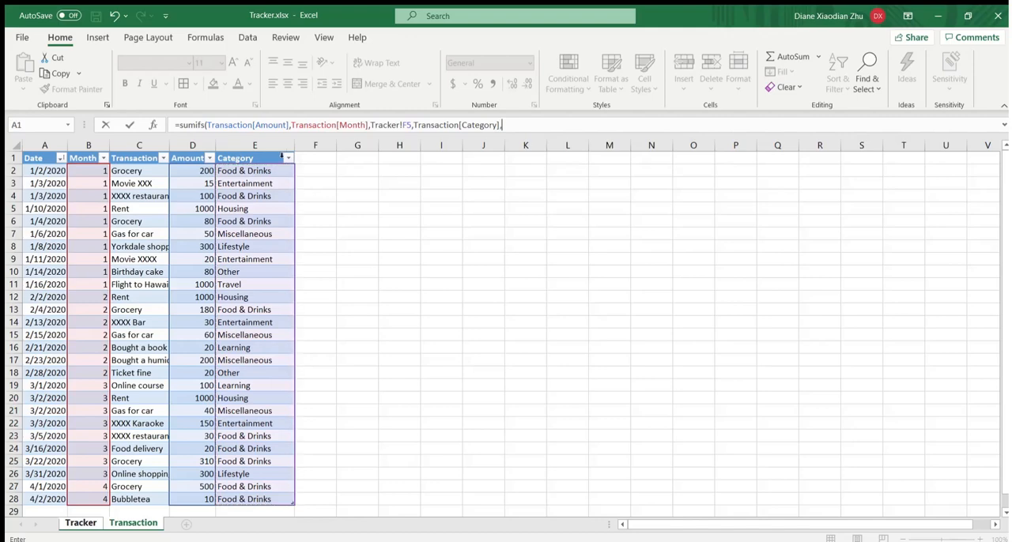
left_click(83, 524)
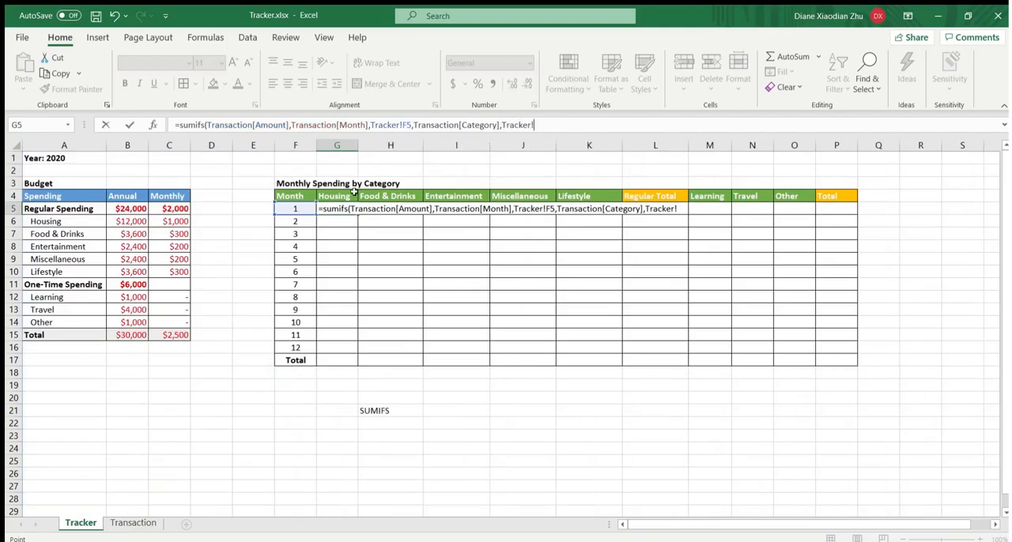
left_click(345, 192)
type(")")
key("Return")
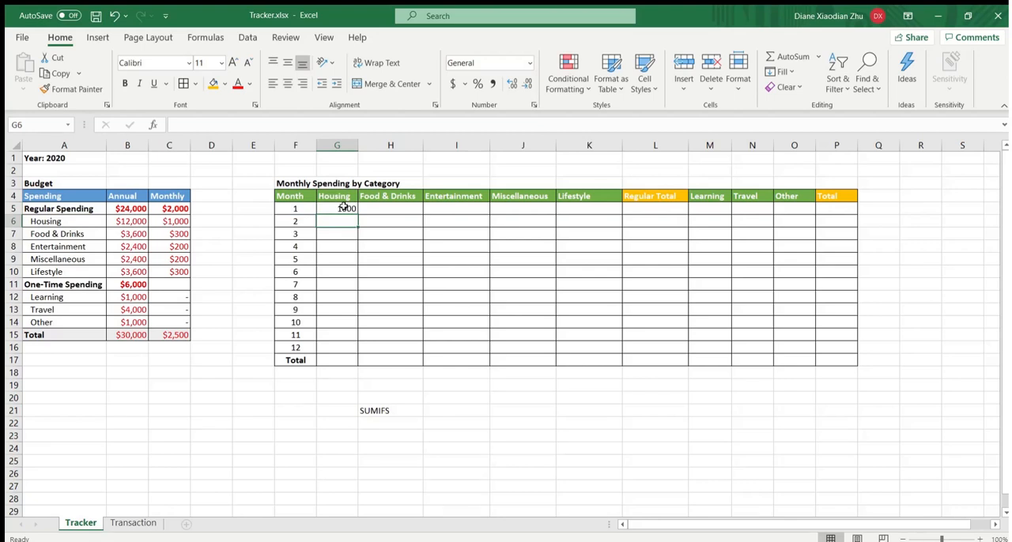
- Compare the month 1 Housing result in G5 with the January Rent row on the Transaction sheet
left_click(341, 208)
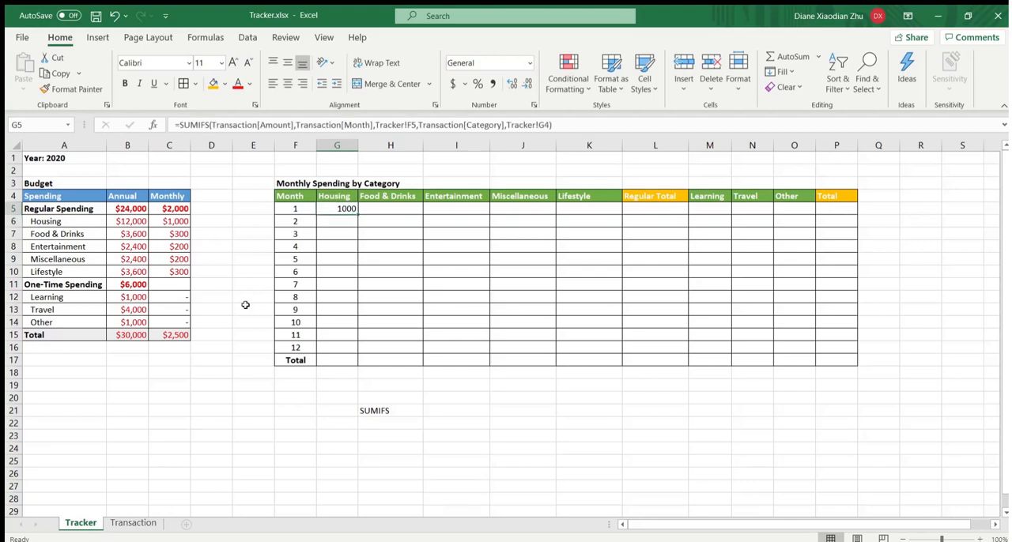
left_click(139, 523)
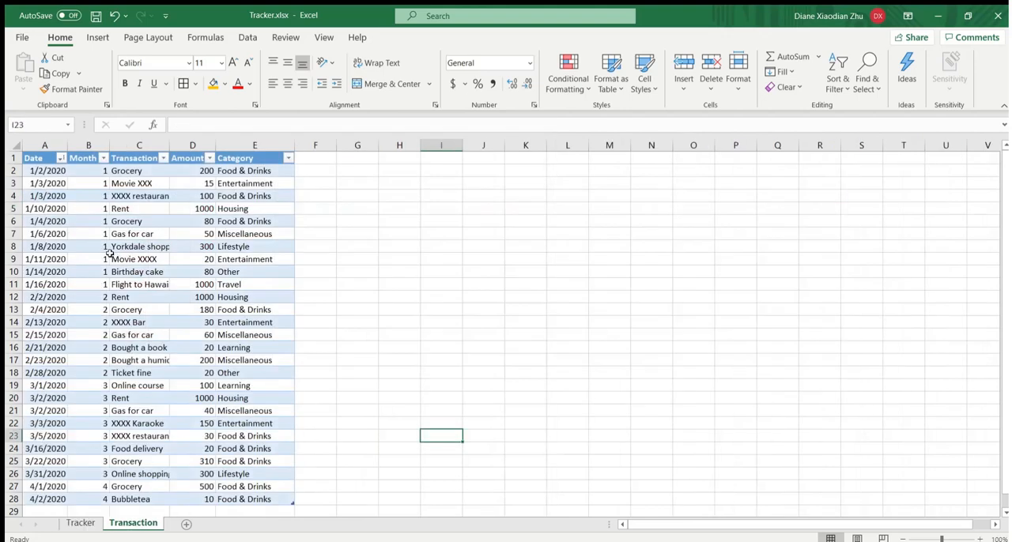
left_click(14, 208)
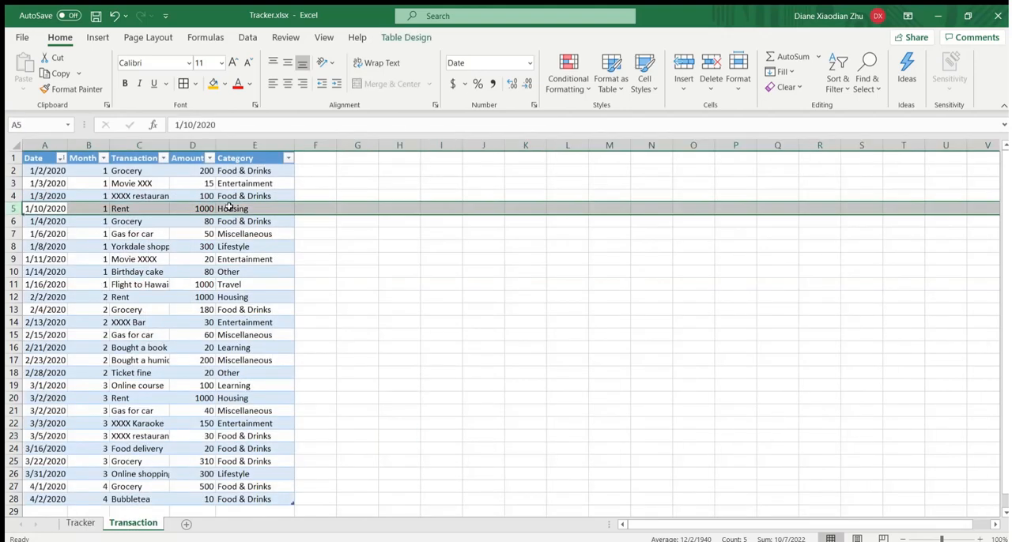
left_click(197, 207)
left_click(80, 523)
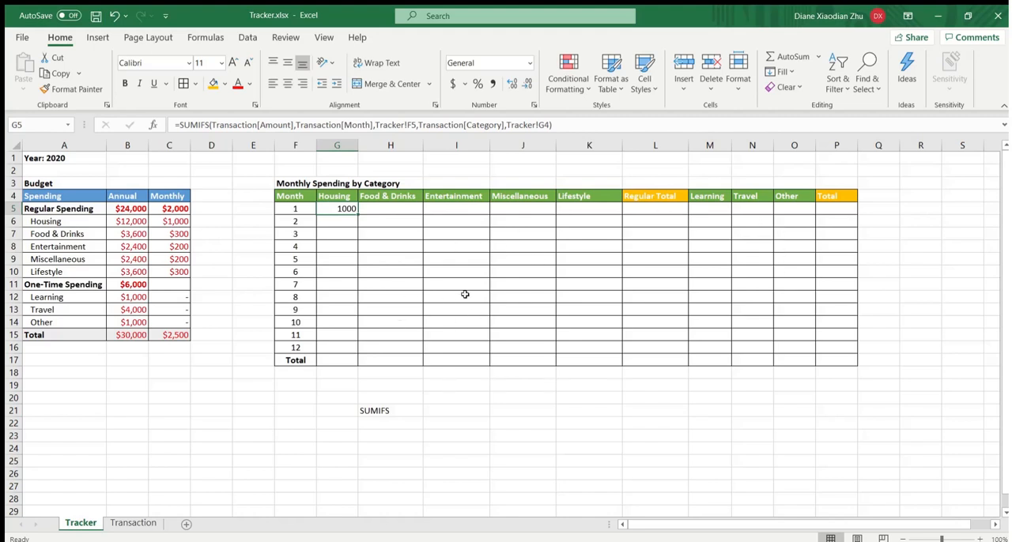
- Change the criteria references in G5's SUMIFS formula to Tracker!$F5 and Tracker!G$4, fixing the month column and category header row
left_click(405, 198)
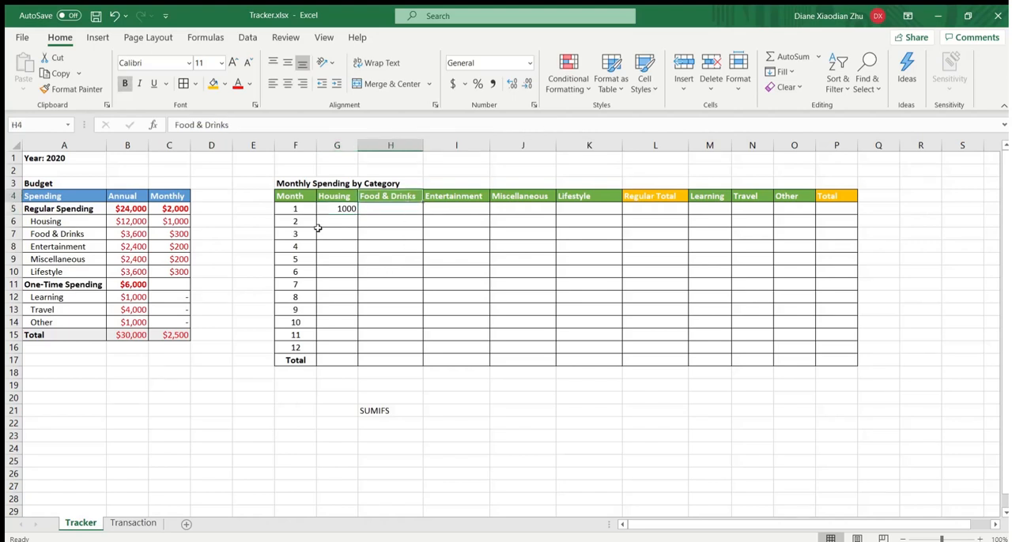
left_click_drag(308, 210, 313, 334)
left_click(373, 273)
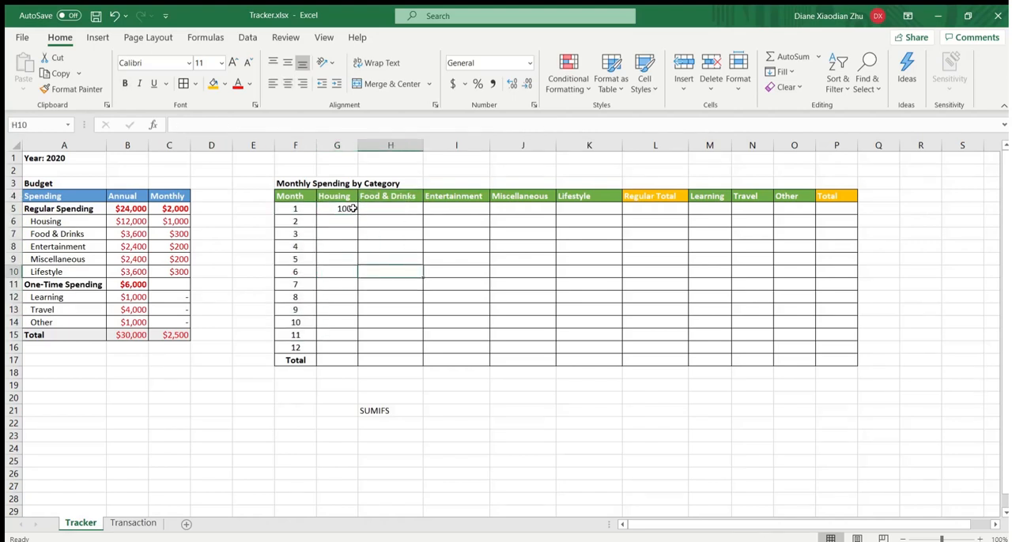
left_click(352, 208)
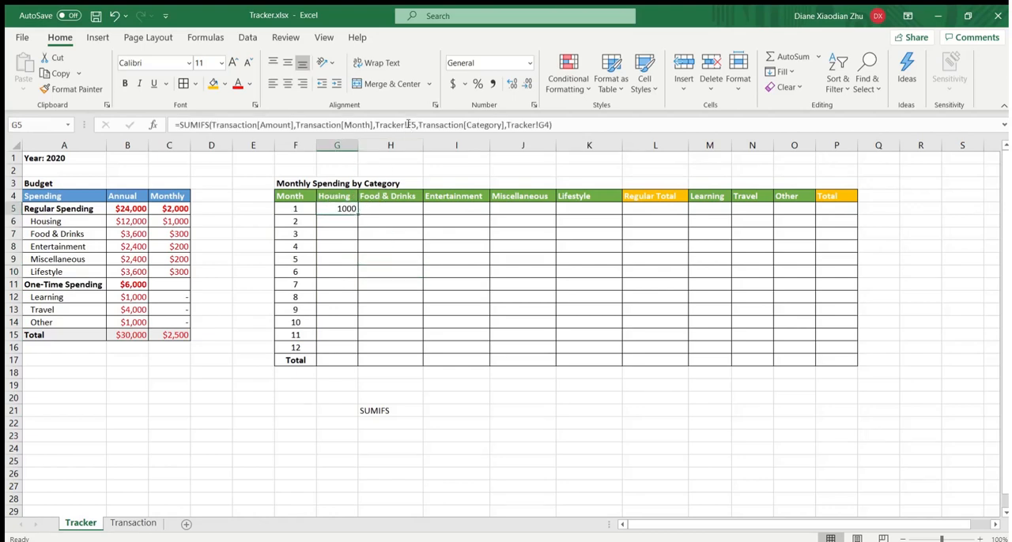
left_click(409, 124)
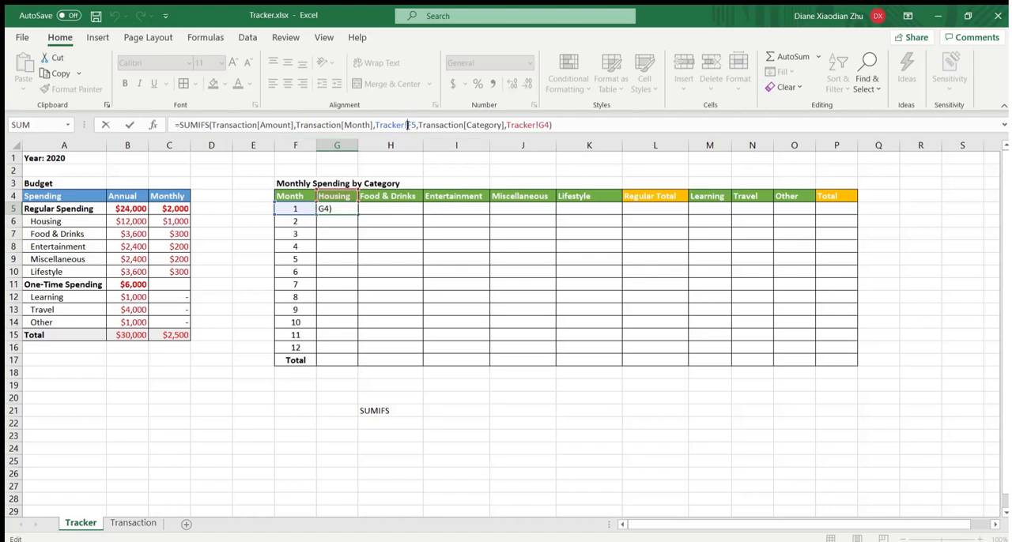
type("$")
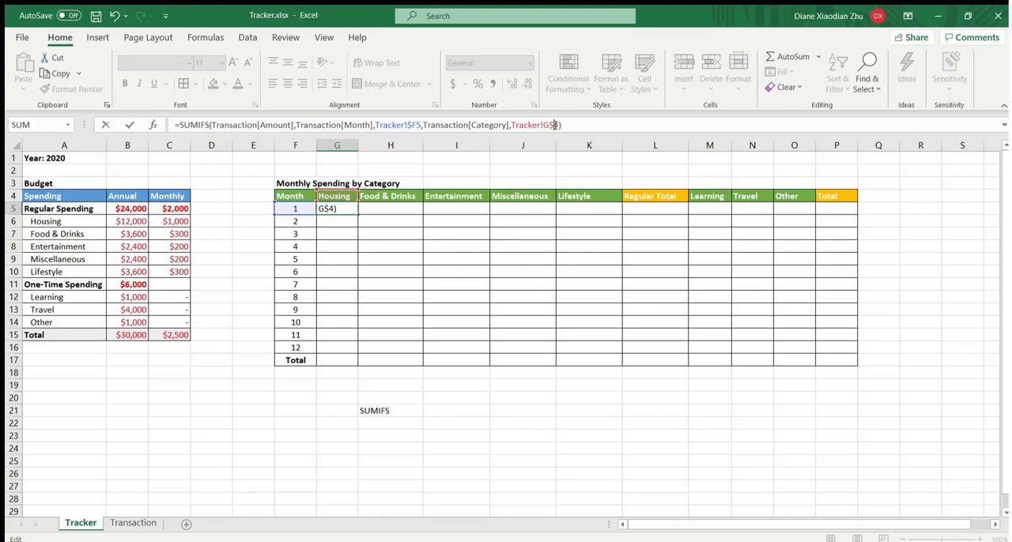
key("Return")
- Copy the month 1 Housing formula from G5 across H5:K5 for Food & Drinks through Lifestyle
left_click(346, 207)
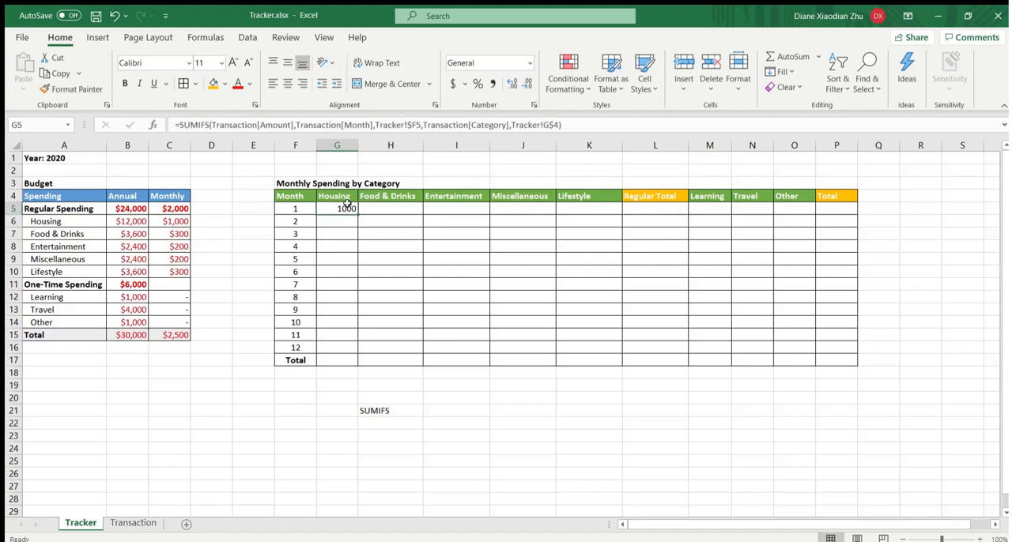
key("ctrl+c")
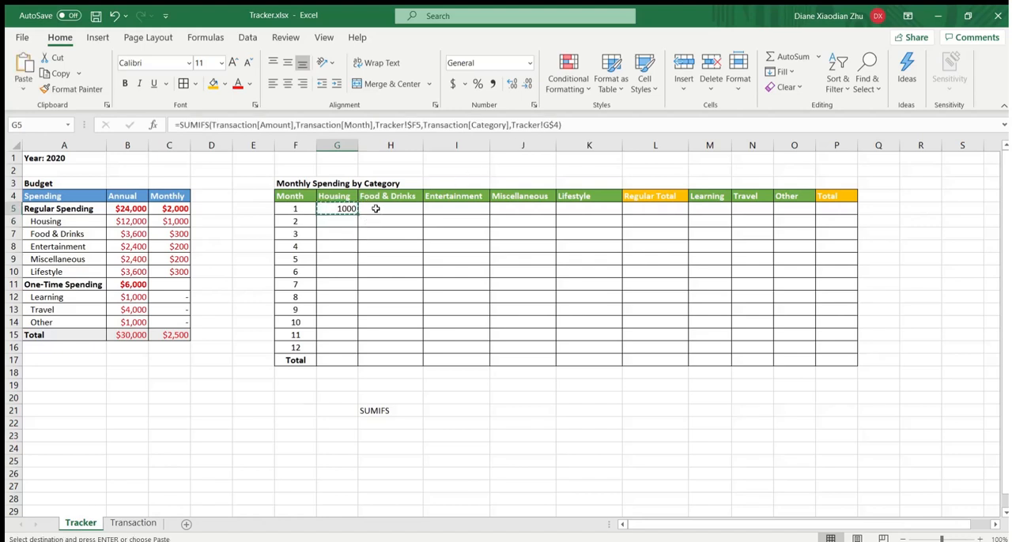
left_click_drag(407, 207, 585, 208)
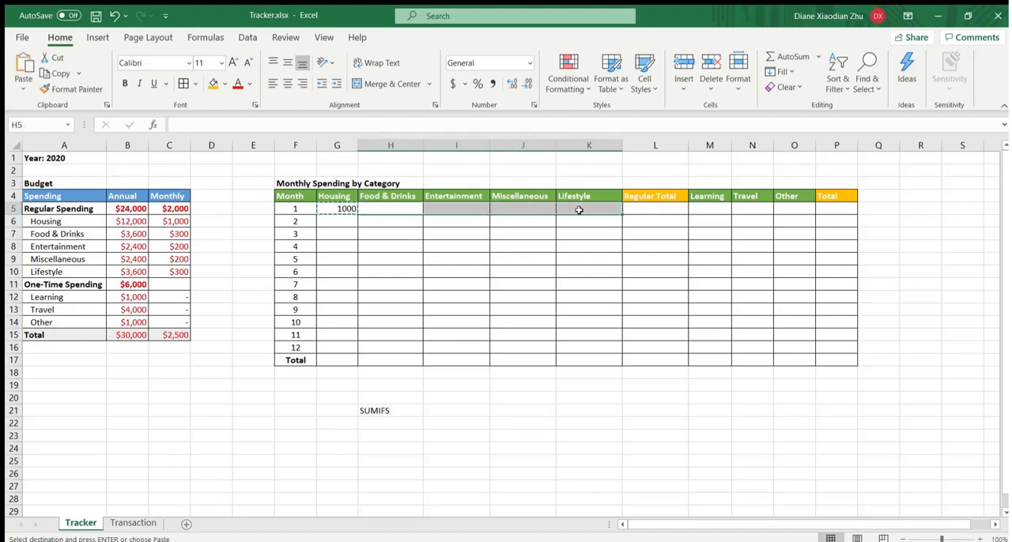
key("ctrl+v")
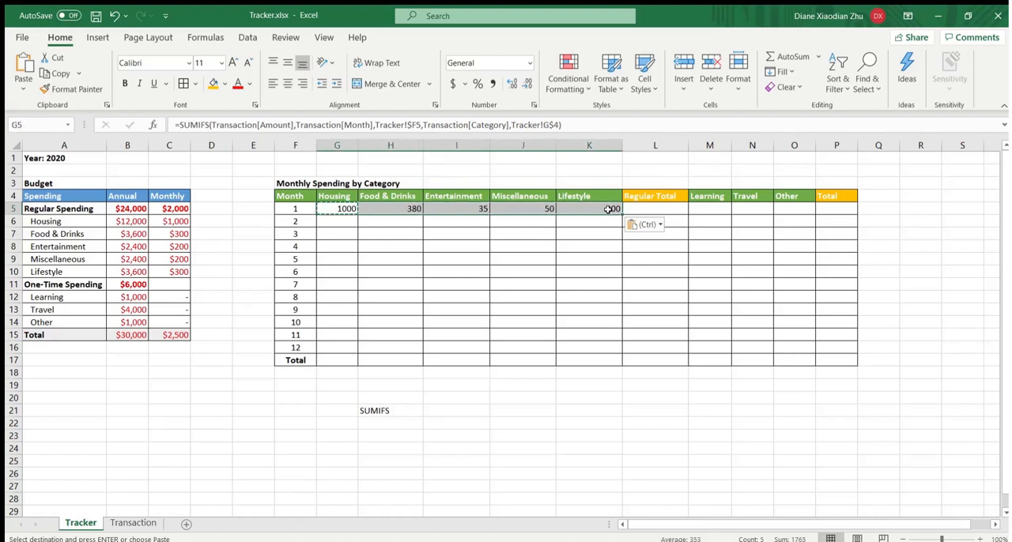
left_click(589, 246)
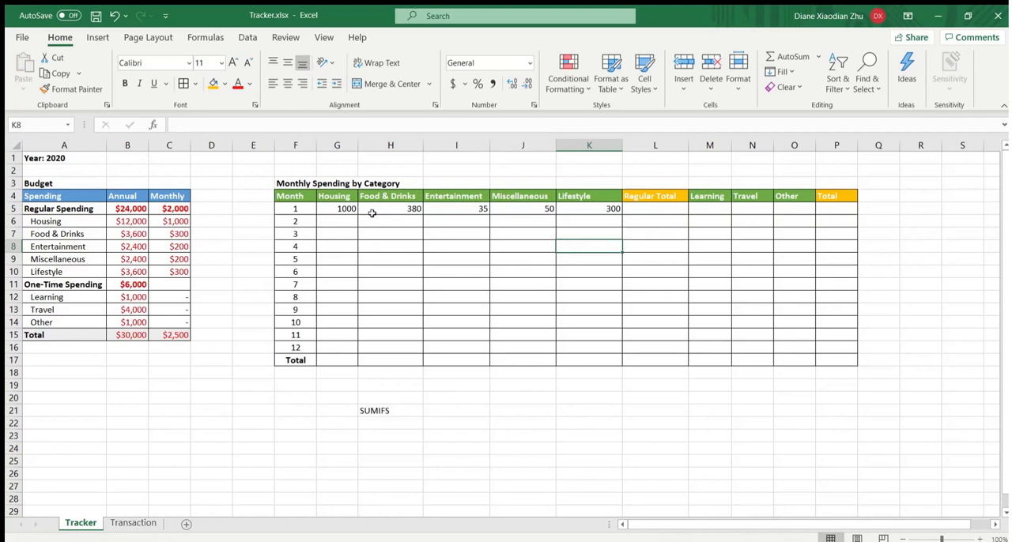
- Copy the month 1 formulas in G5:K5 down to G6:K16 for months 2 to 12
left_click_drag(352, 209, 572, 209)
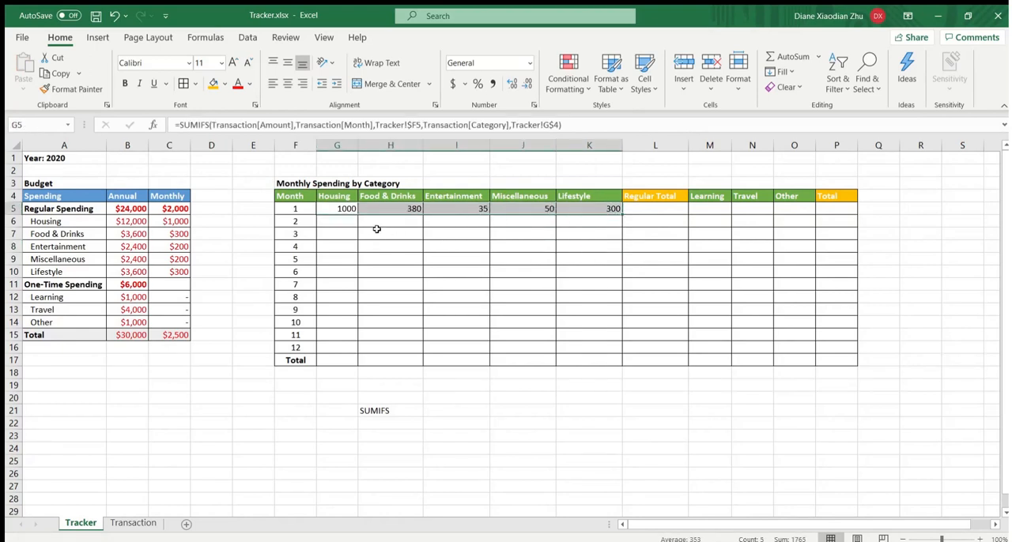
key("ctrl+c")
left_click_drag(343, 219, 594, 342)
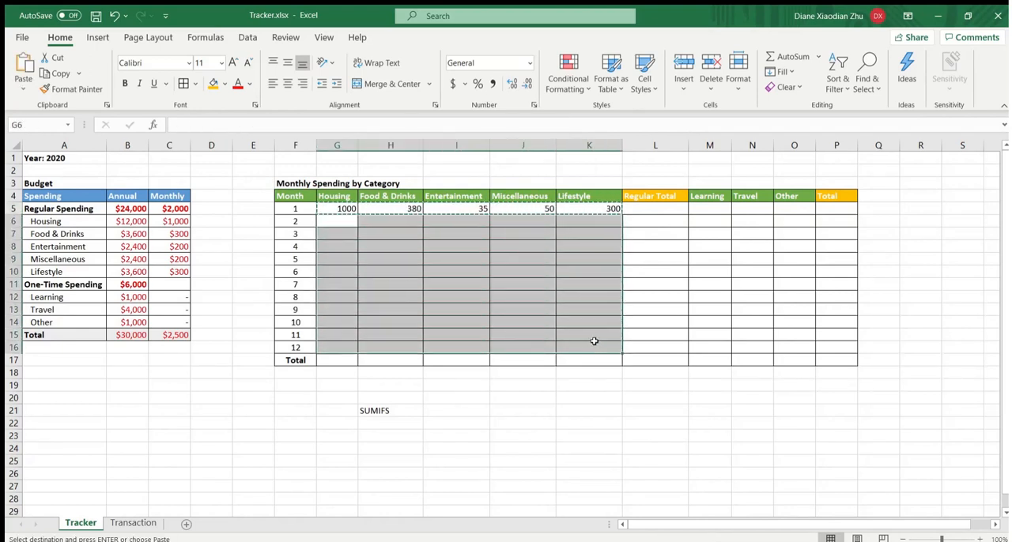
key("ctrl+v")
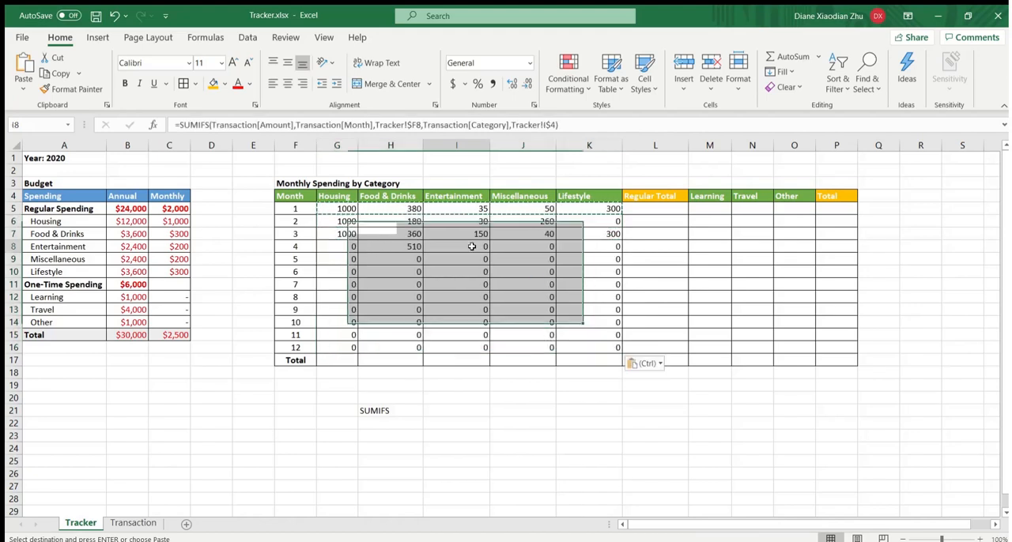
- Paste the same SUMIFS formula into M5:O16 for the Learning, Travel and Other columns
left_click_drag(710, 209, 783, 345)
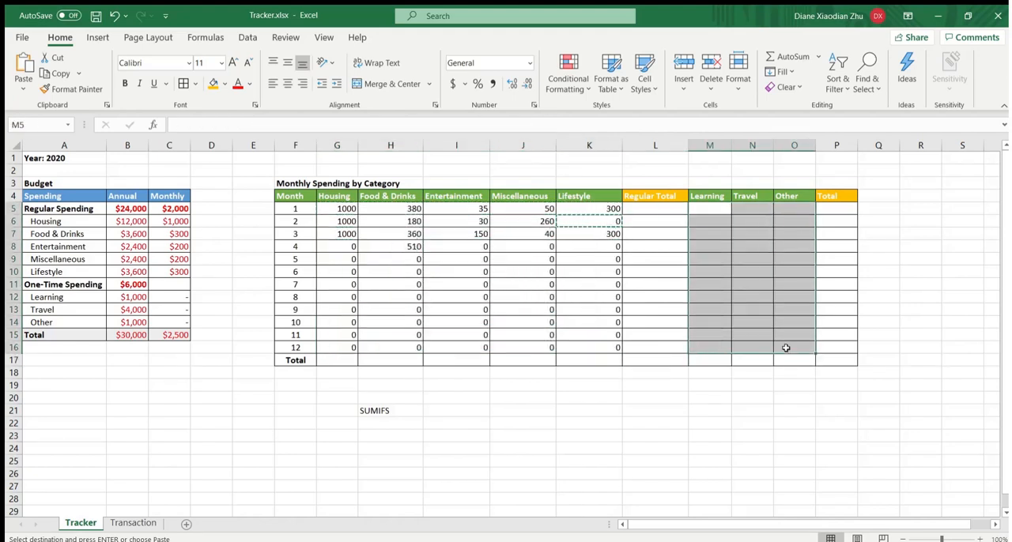
key("ctrl+v")
left_click(560, 268)
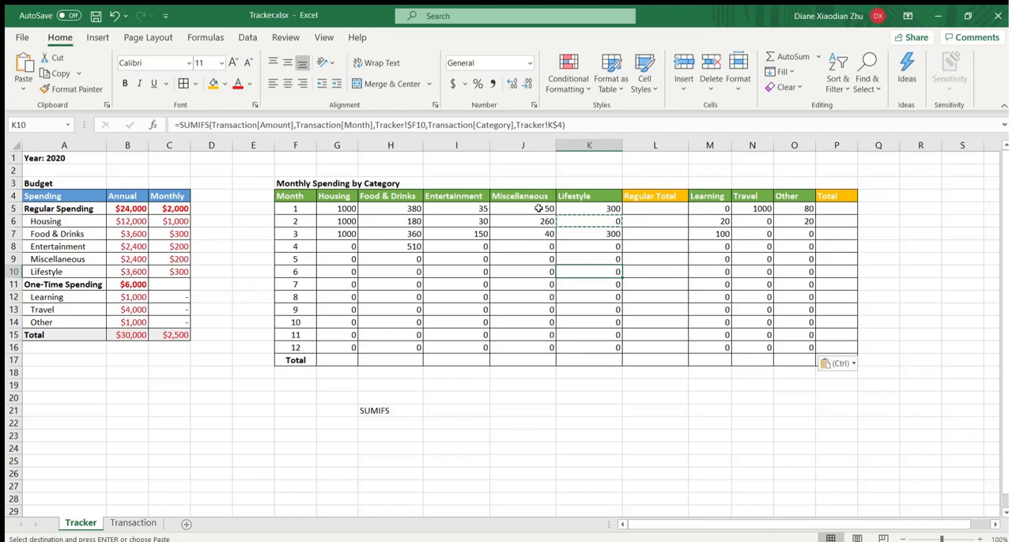
- Check the month 1 Miscellaneous result in J5 against the January entries on the Transaction sheet
left_click(539, 209)
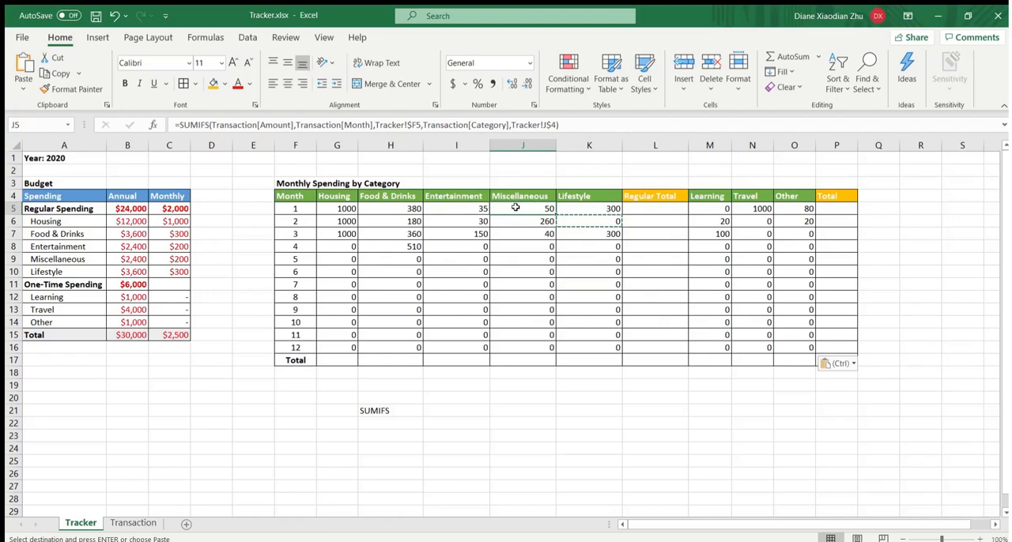
left_click(133, 523)
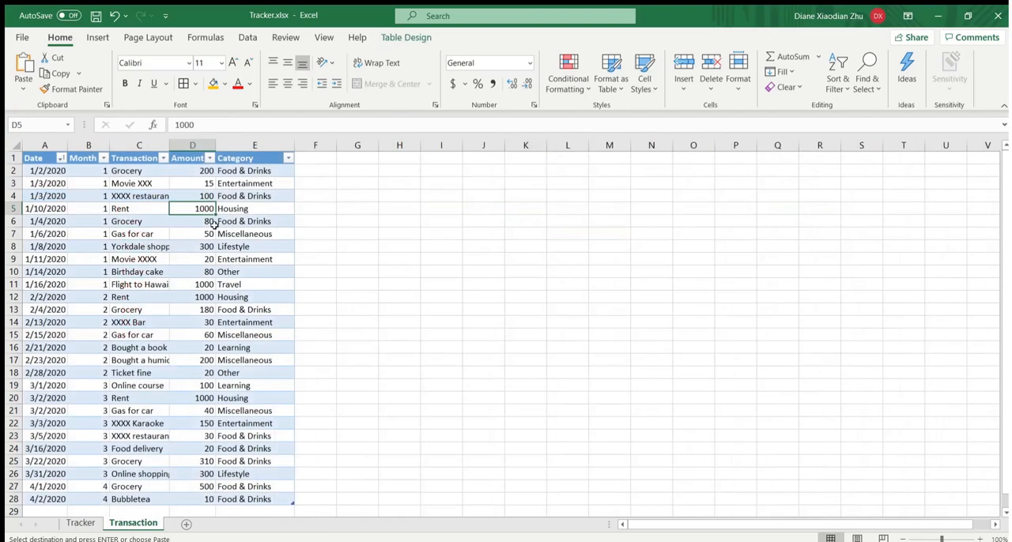
left_click(78, 522)
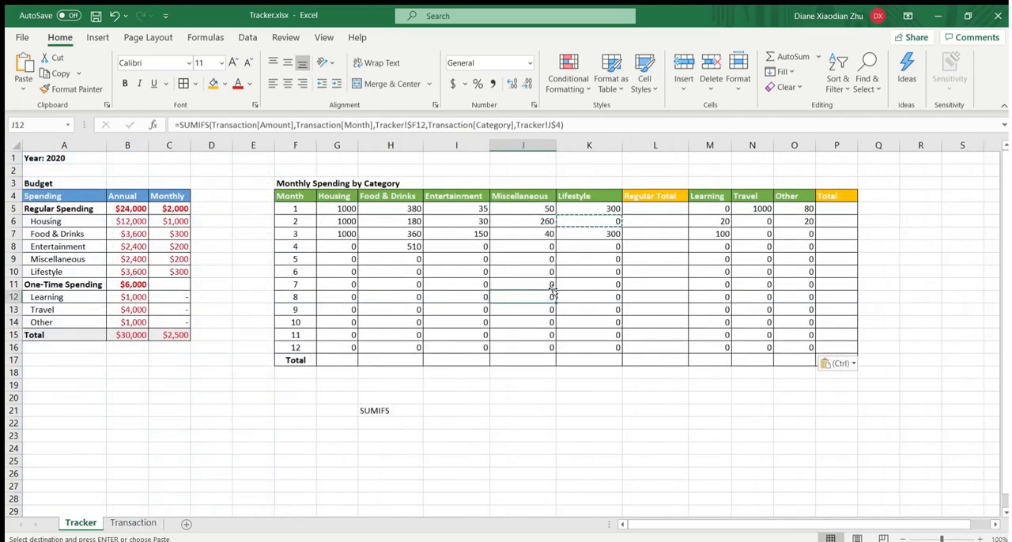
- Enter a SUM of G5:K5 in L5 as the Regular Total for month 1
left_click(668, 207)
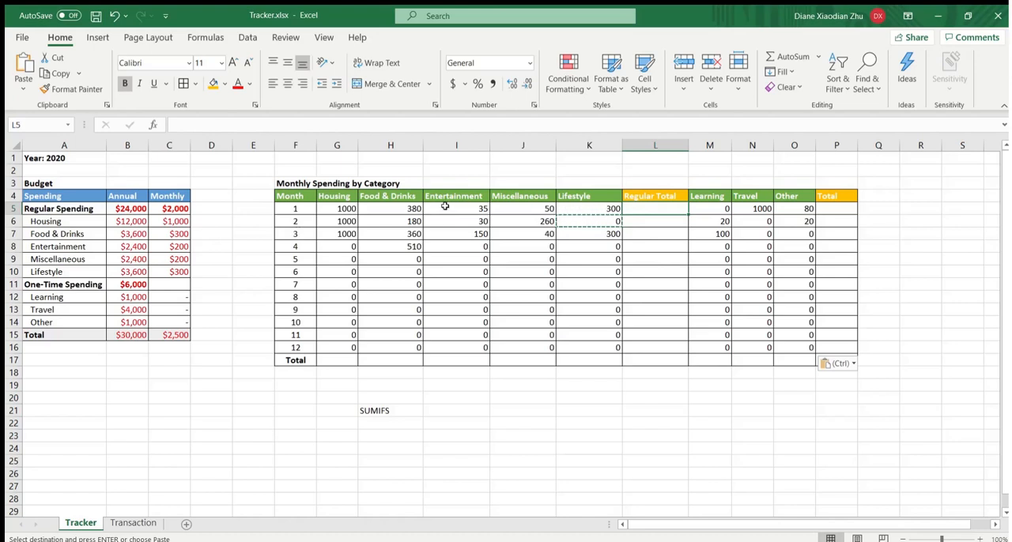
type("=s")
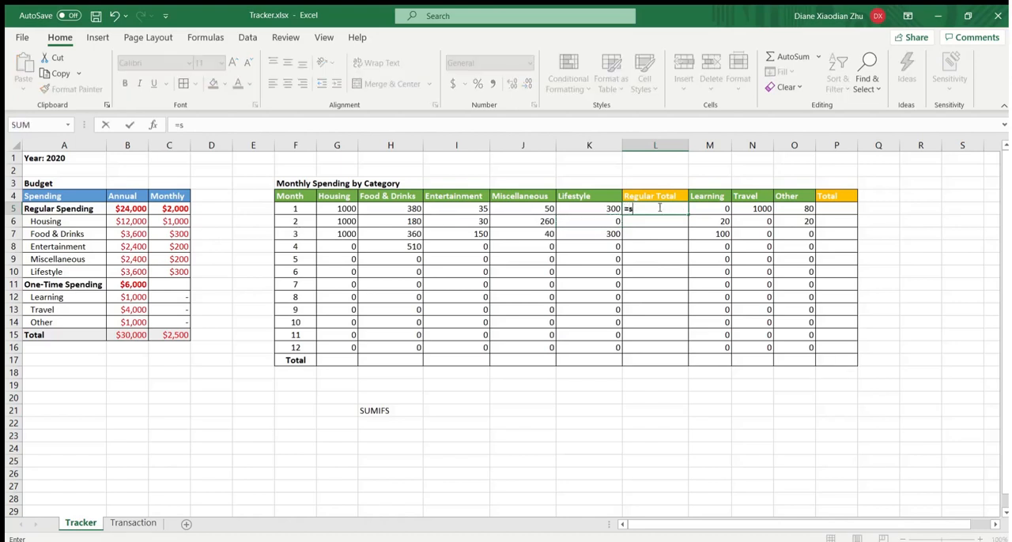
type("um(")
left_click_drag(599, 208, 345, 208)
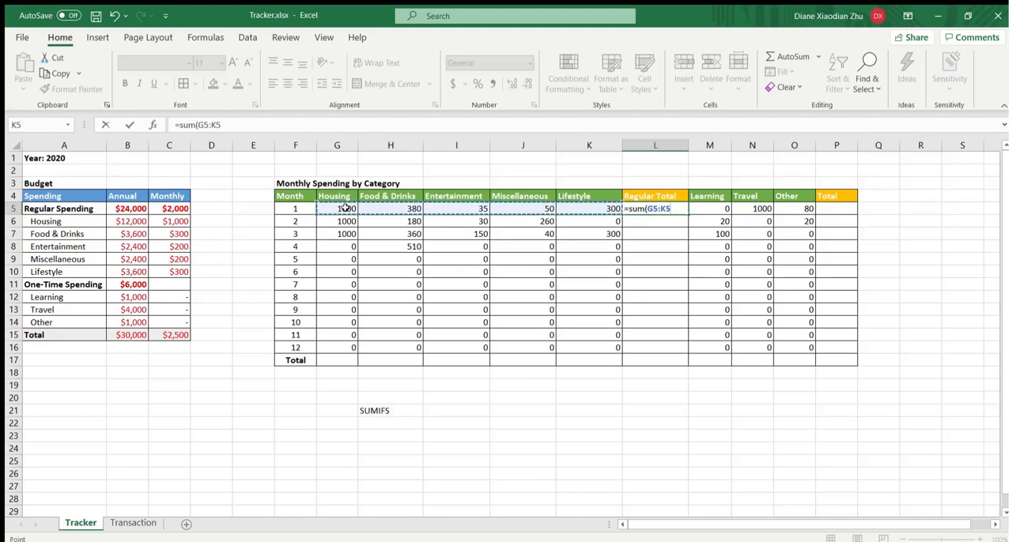
key("Return")
- Copy the Regular Total formula from L5 down to L6:L16
left_click(657, 209)
key("ctrl+c")
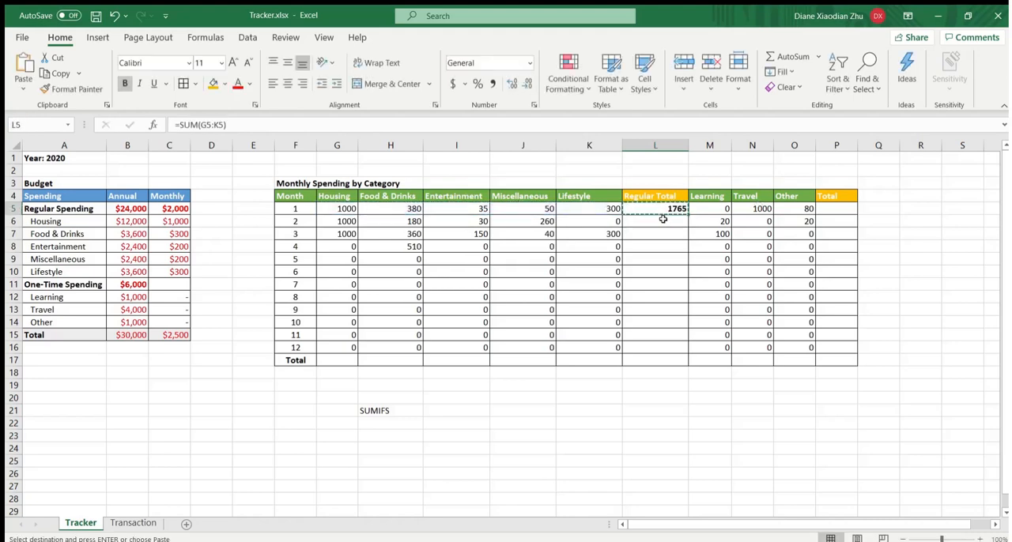
left_click_drag(657, 221, 659, 349)
key("ctrl+v")
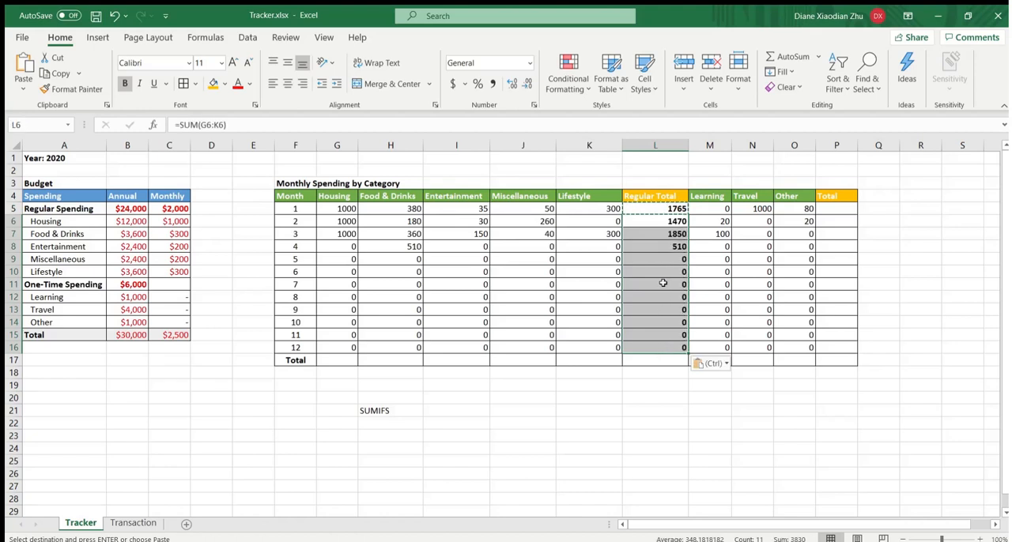
left_click(659, 284)
- Enter a SUM of L5:O5 in P5 as the month 1 Total and fill it down to P16
left_click(831, 209)
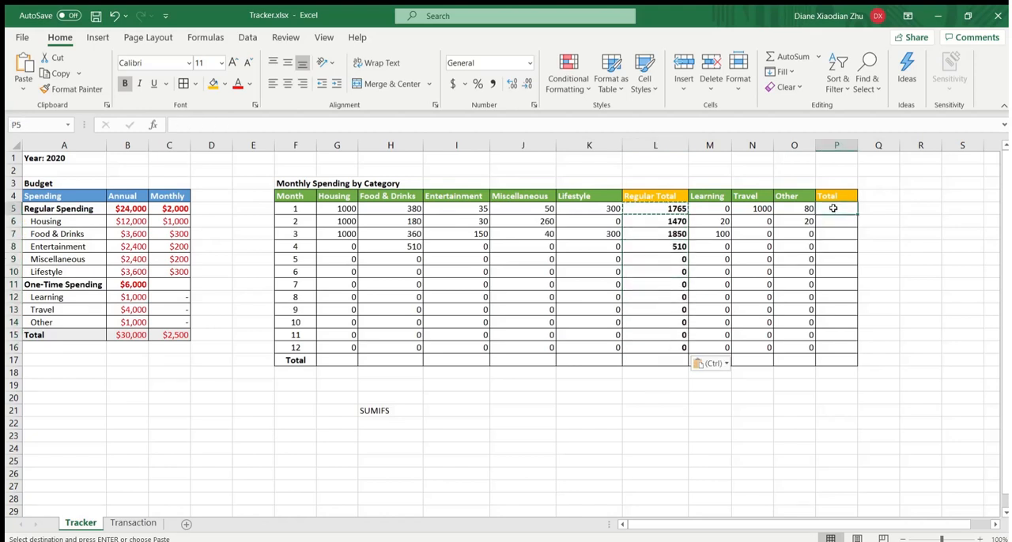
type("=")
left_click(667, 204)
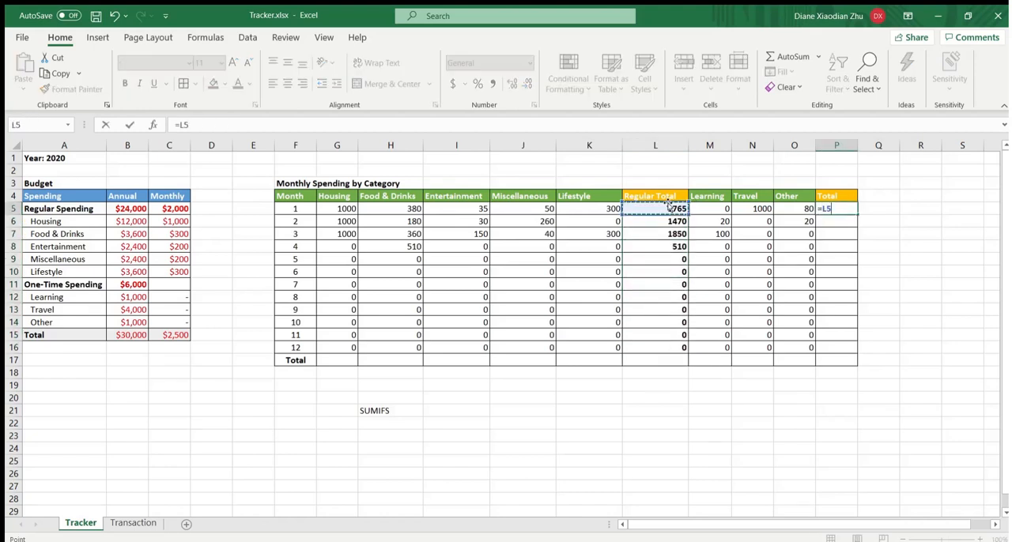
key("BackSpace")
key("BackSpace")
type("sum(")
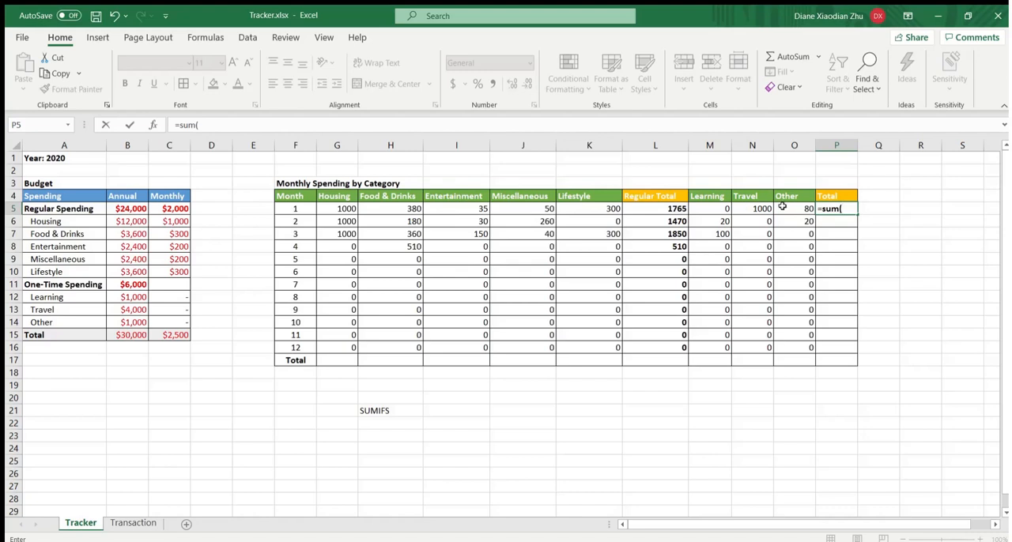
left_click_drag(794, 208, 669, 207)
key("Return")
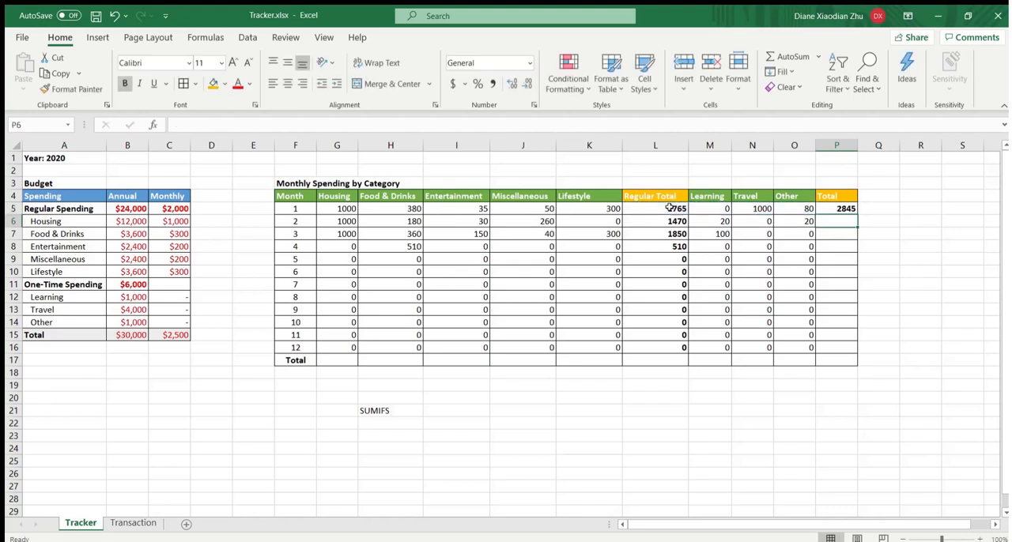
left_click(840, 210)
left_click_drag(857, 213, 855, 351)
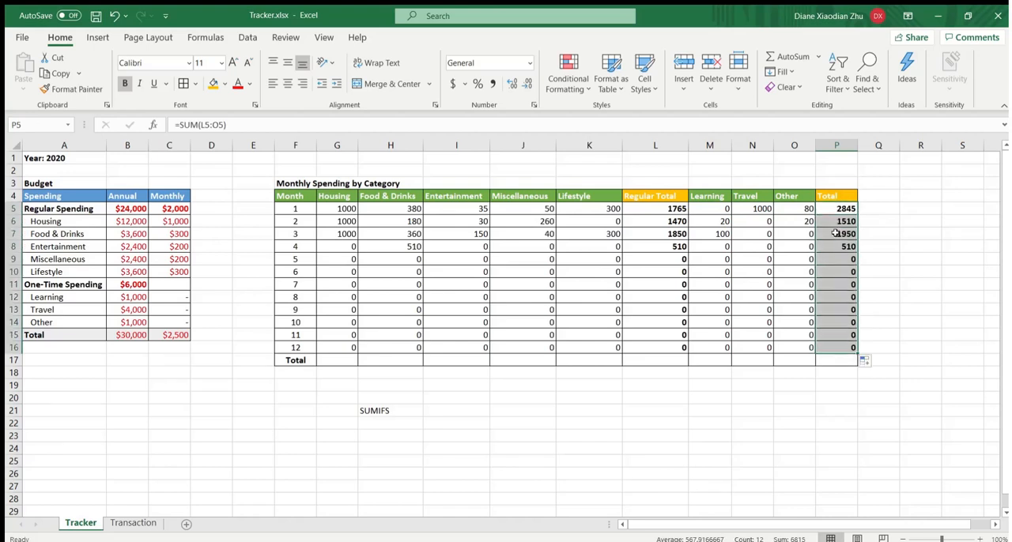
- Enter a SUM of G5:G16 in G17 as the Housing total and copy it across H17:P17
left_click(338, 360)
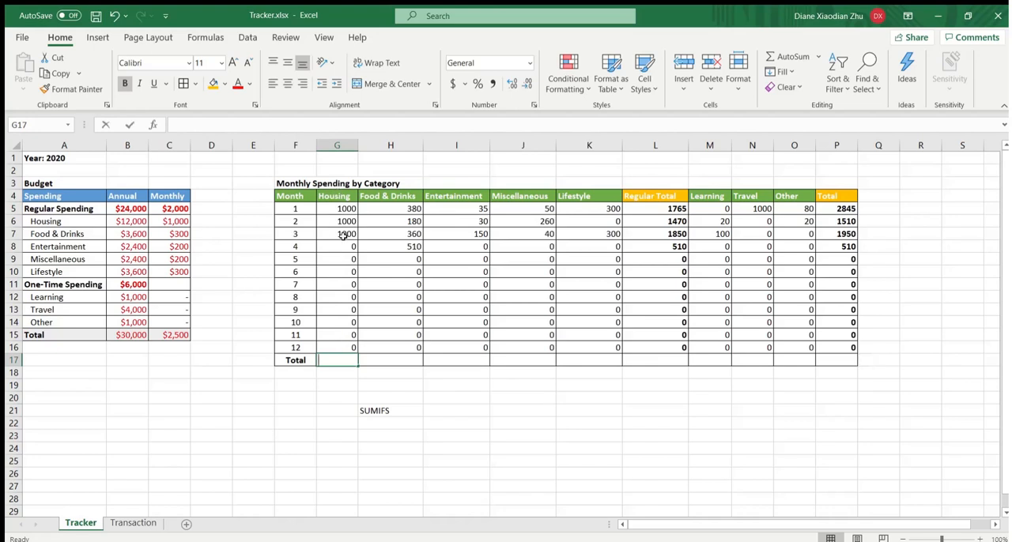
type("=sum(")
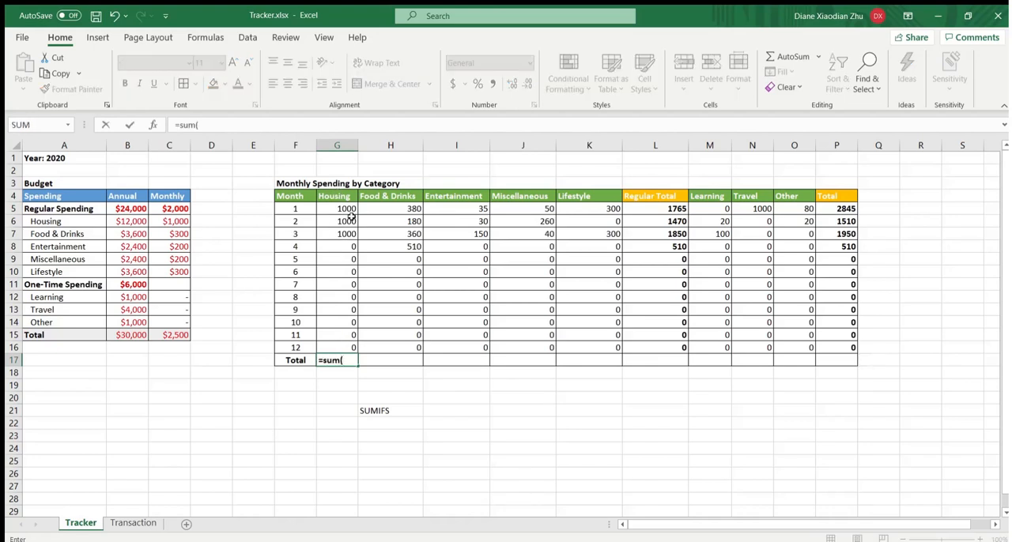
left_click_drag(349, 209, 345, 344)
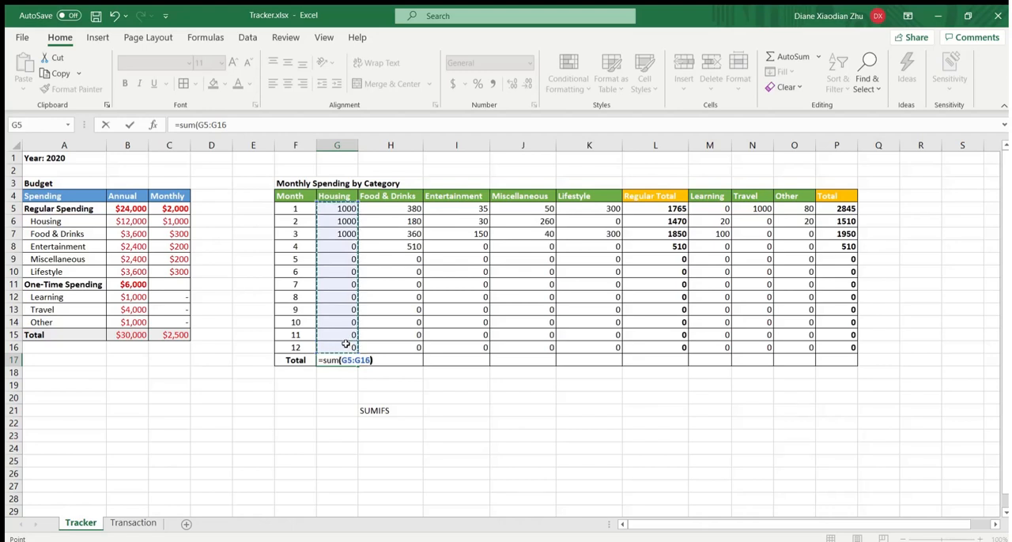
key("Return")
left_click(348, 360)
key("ctrl+c")
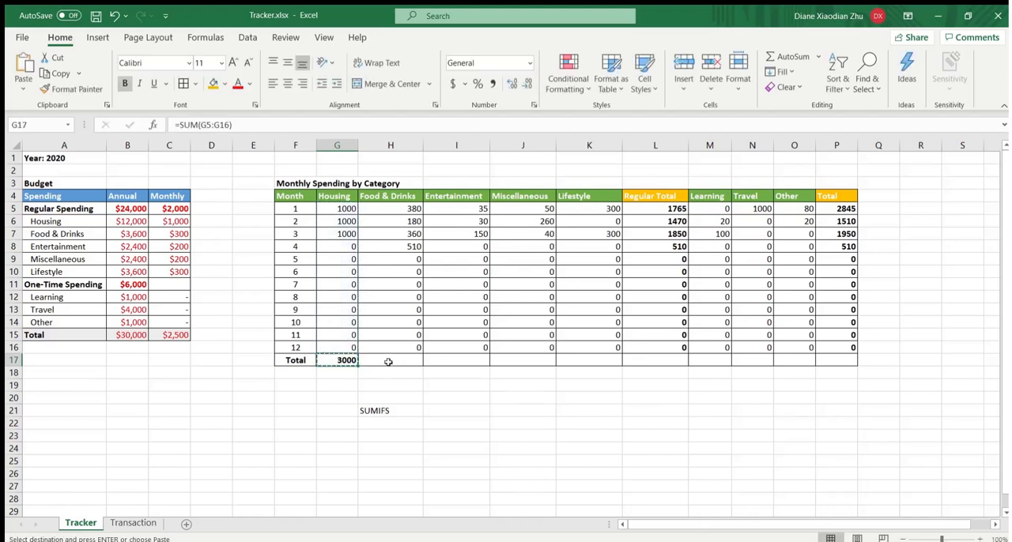
left_click_drag(388, 361, 820, 360)
key("ctrl+v")
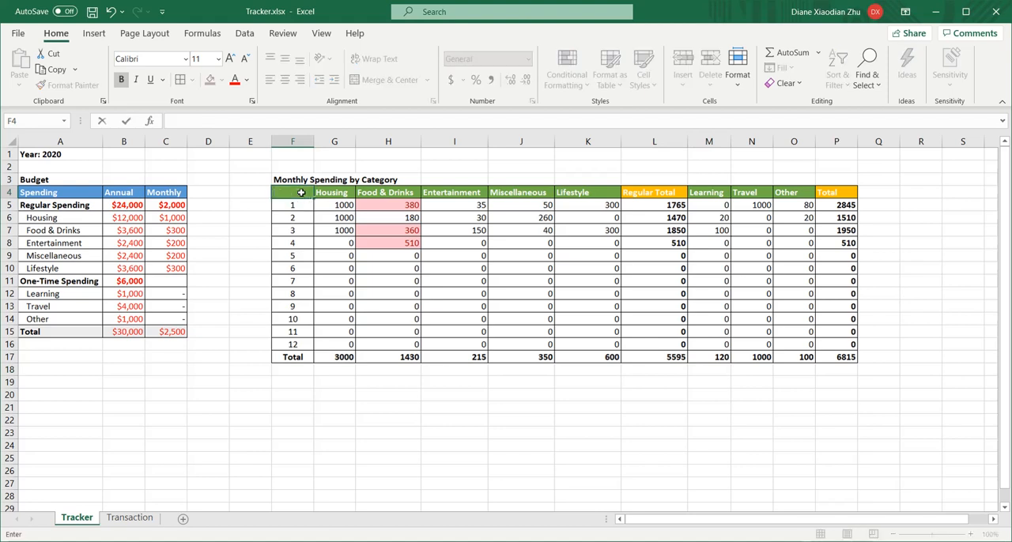
- Insert a 2-D clustered column chart of the monthly regular spending in F4:K16 and enlarge it
left_click_drag(301, 192, 610, 343)
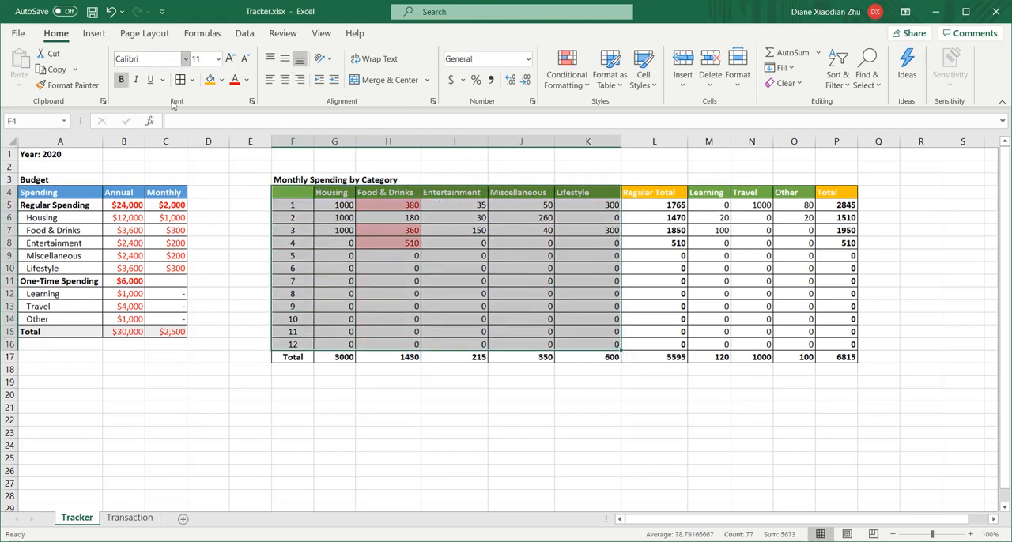
left_click(94, 35)
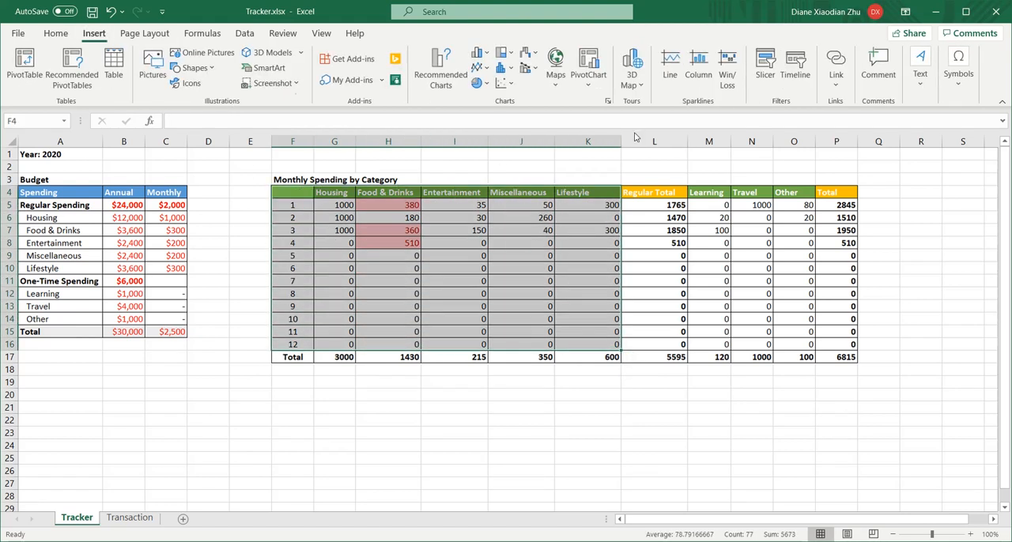
left_click(482, 57)
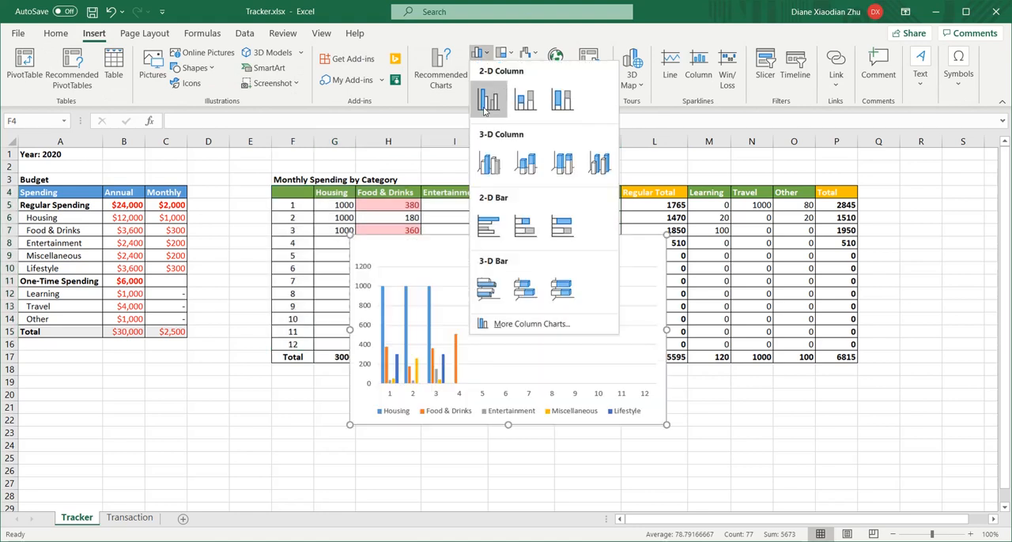
left_click(488, 100)
left_click_drag(577, 251, 544, 270)
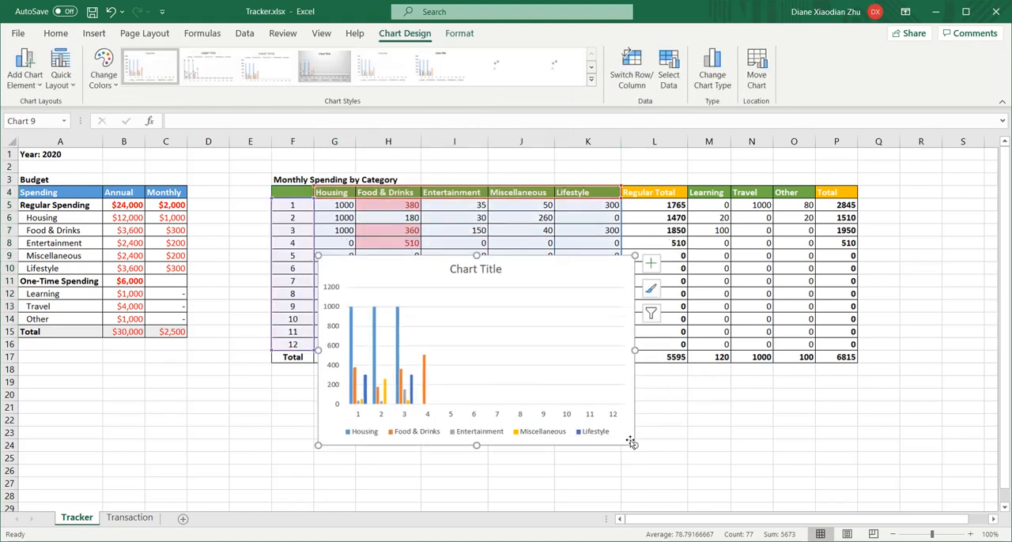
left_click_drag(634, 446, 679, 480)
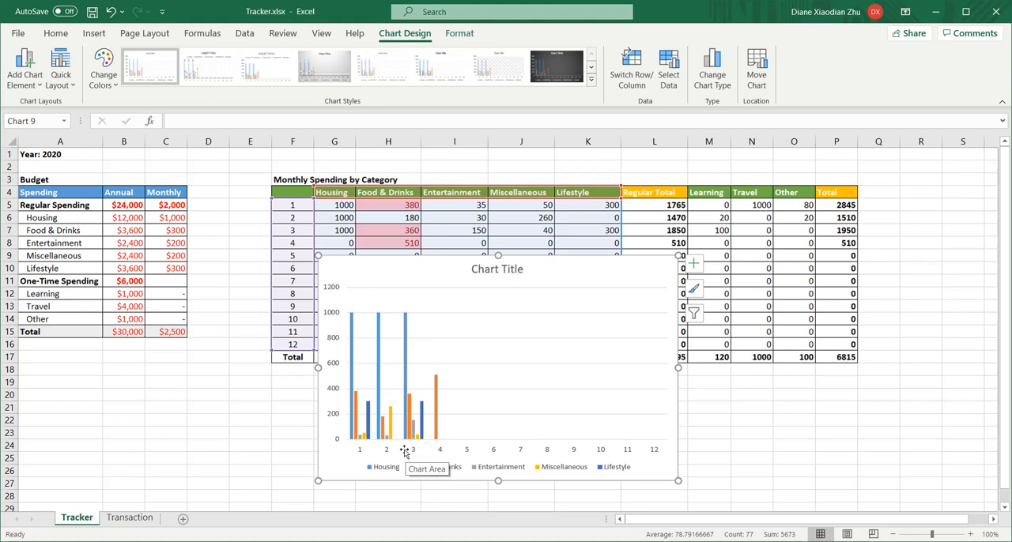
- Switch the chart's rows and columns so the categories form the horizontal axis, and enlarge the chart further
right_click(498, 333)
left_click(528, 419)
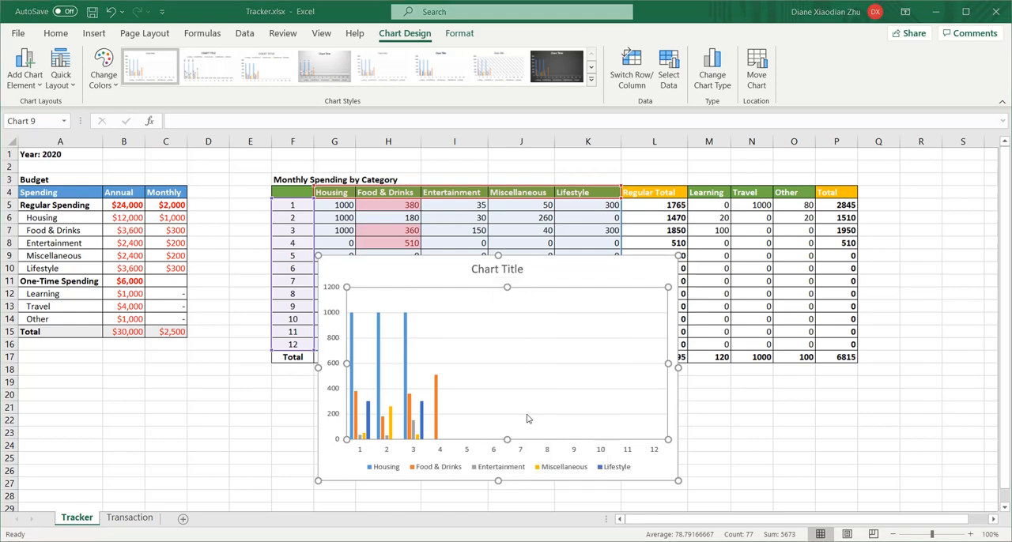
left_click(517, 239)
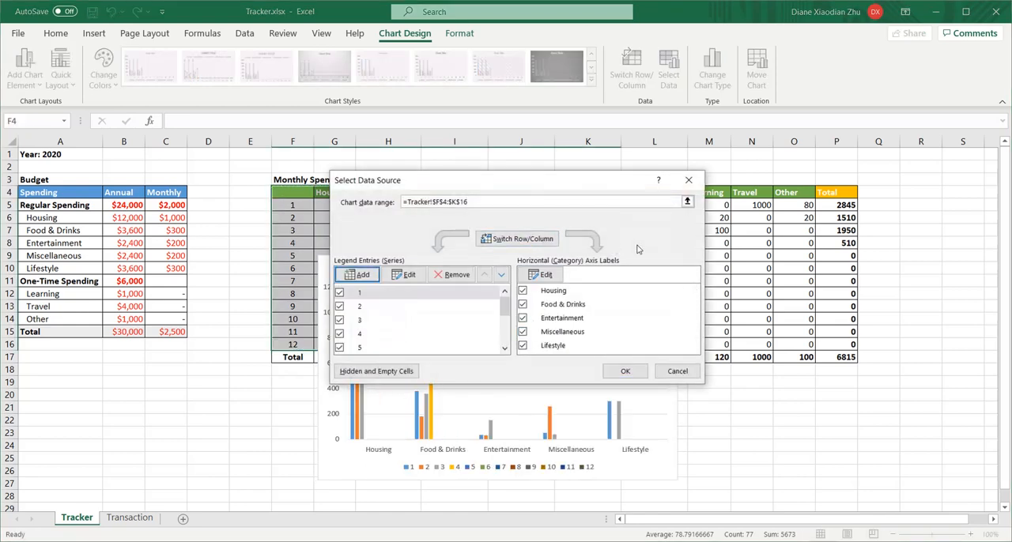
left_click(625, 370)
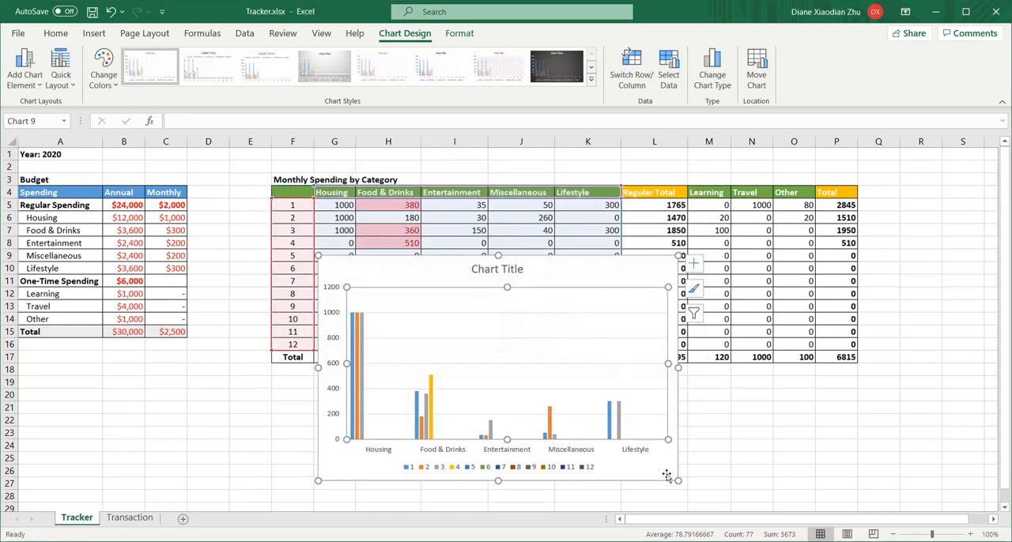
left_click_drag(741, 489, 745, 491)
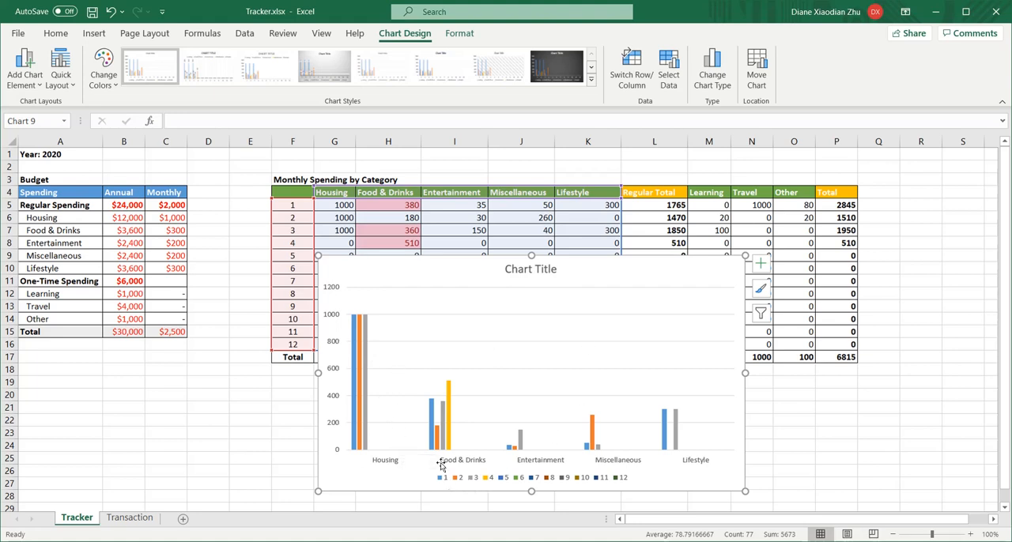
- Move the chart below the Total row of the Monthly Spending by Category table
left_click(449, 407)
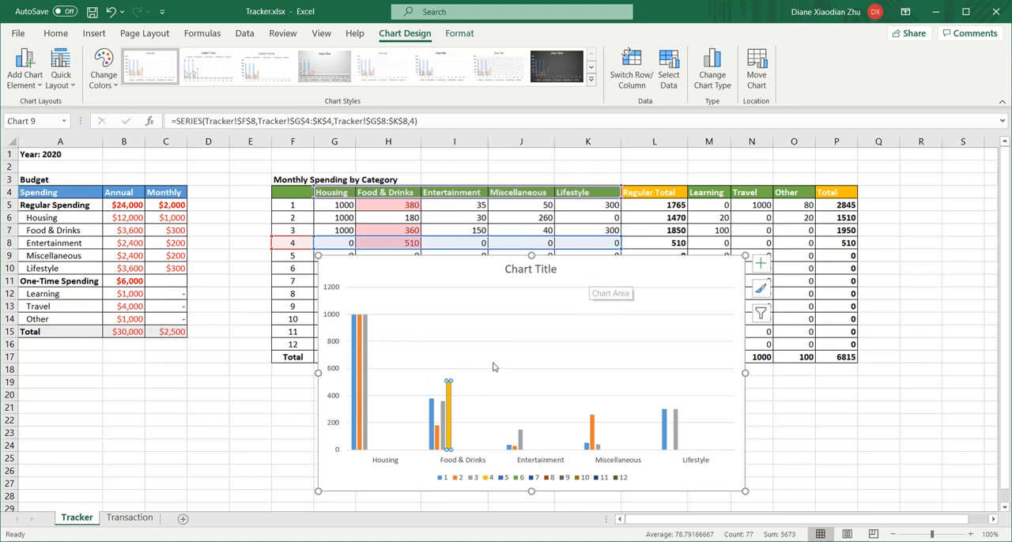
left_click(624, 278)
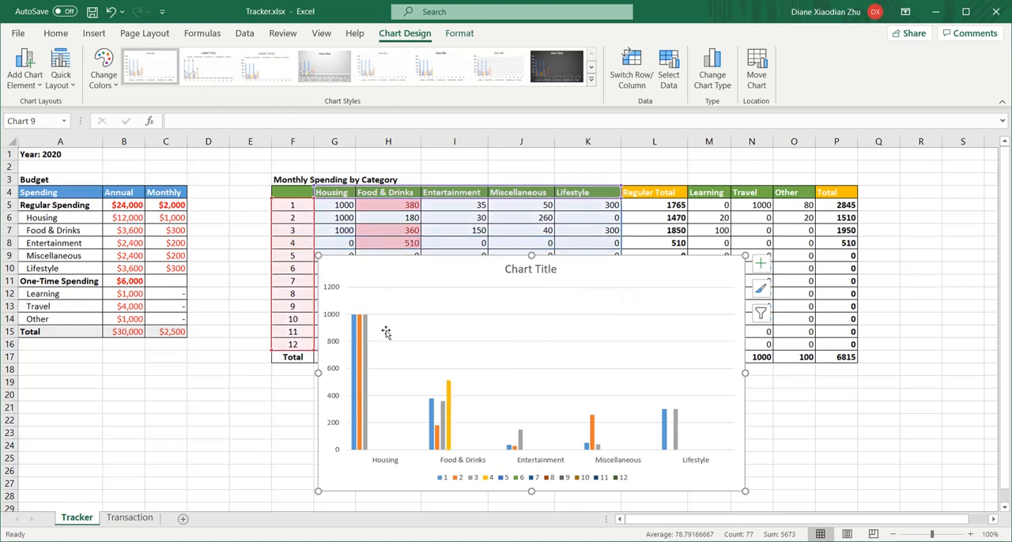
scroll(597, 273, "down", 1)
scroll(601, 272, "down", 2)
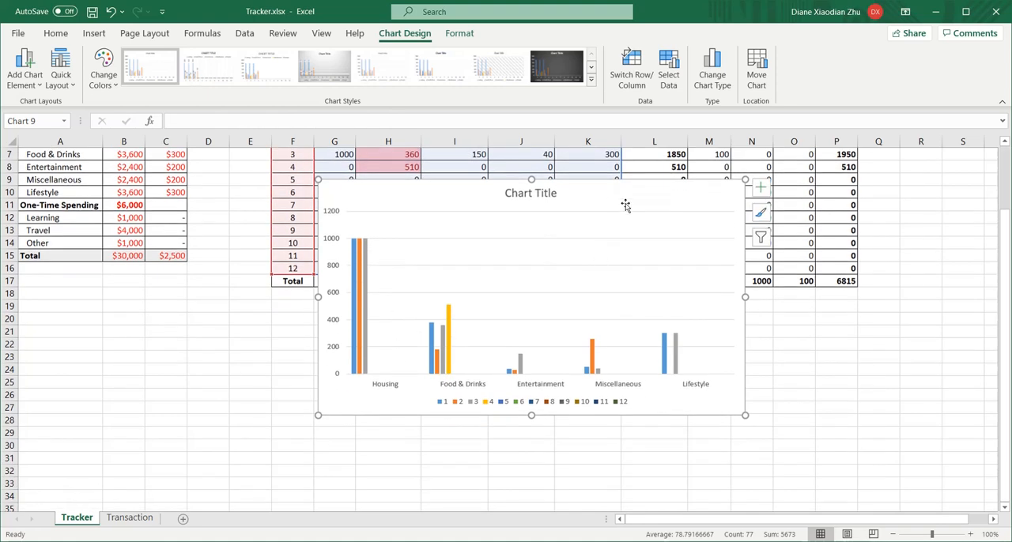
left_click_drag(628, 206, 628, 321)
- Change the chart title to "Monthly Spending by Category"
left_click(518, 318)
triple_click(517, 318)
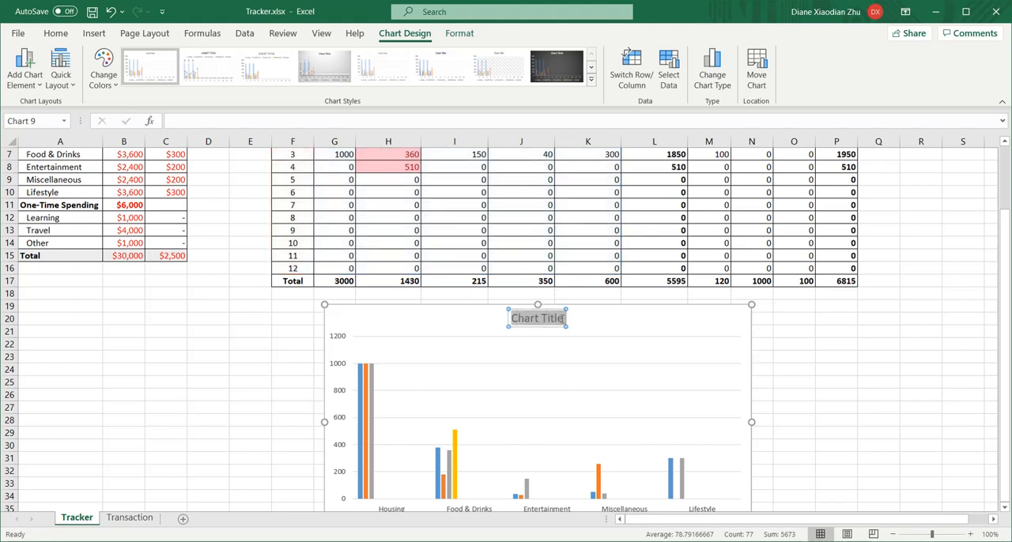
type("Monthly")
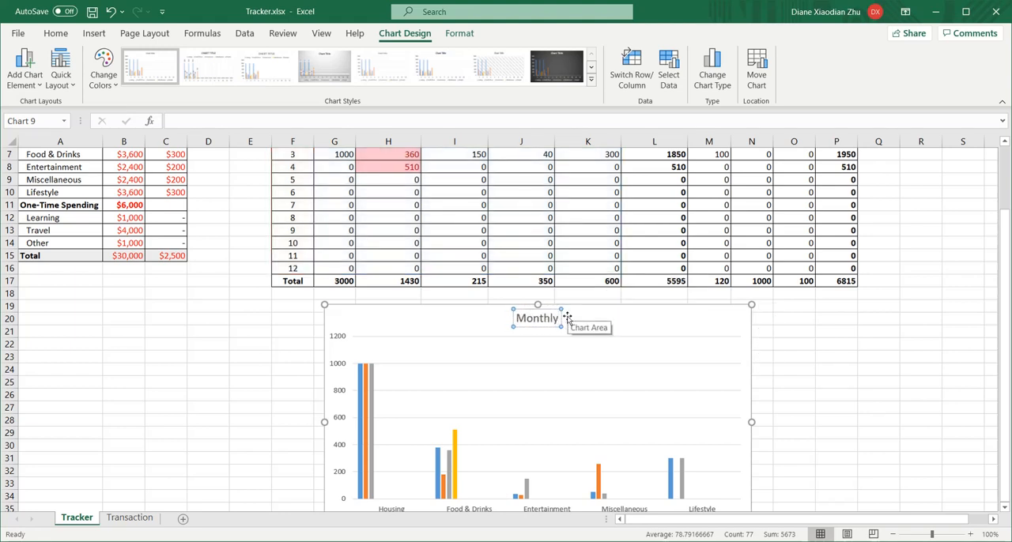
type(" Spending by Category")
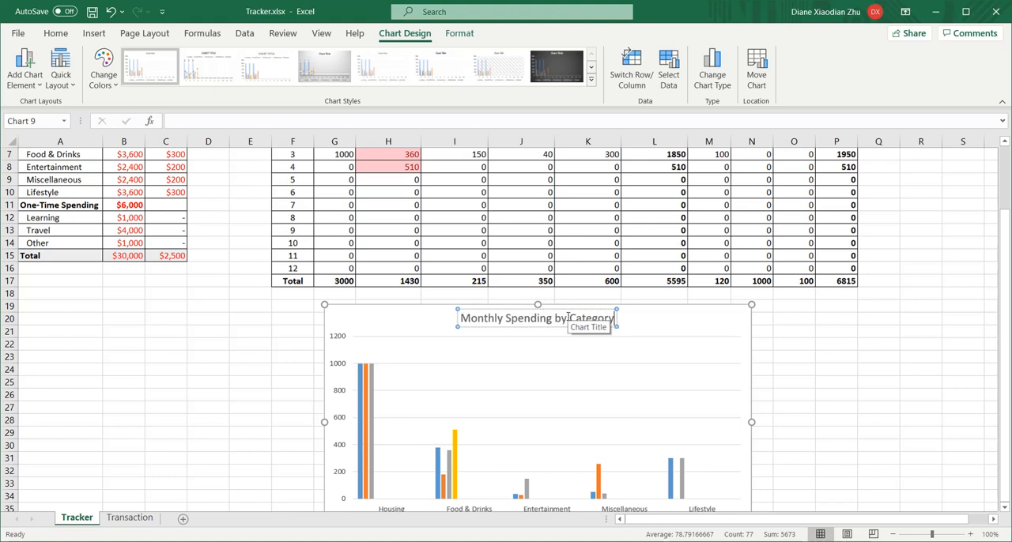
left_click(814, 319)
- Widen the chart to about the width of the monthly spending table and align it beneath the table
scroll(714, 301, "down", 1)
left_click(686, 288)
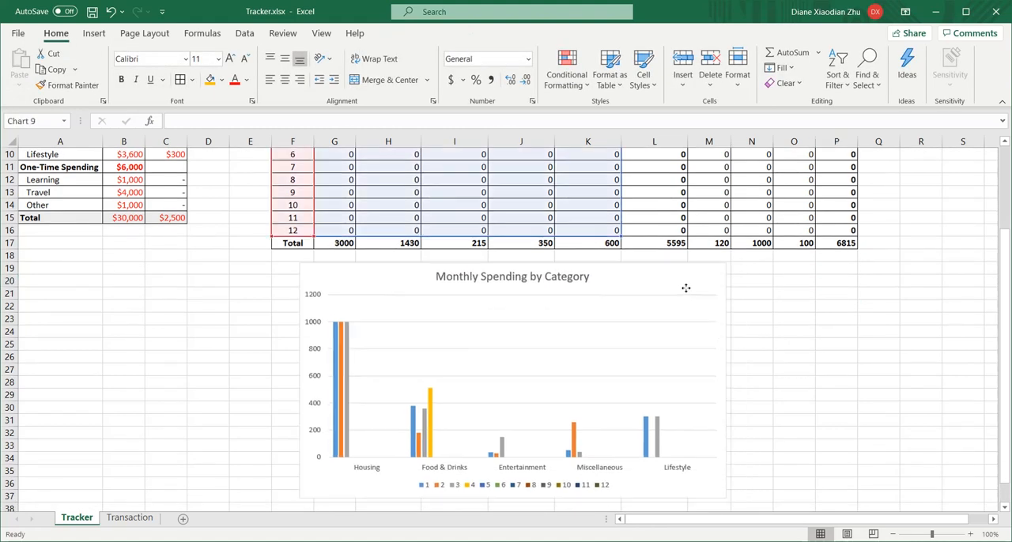
left_click_drag(727, 381, 858, 380)
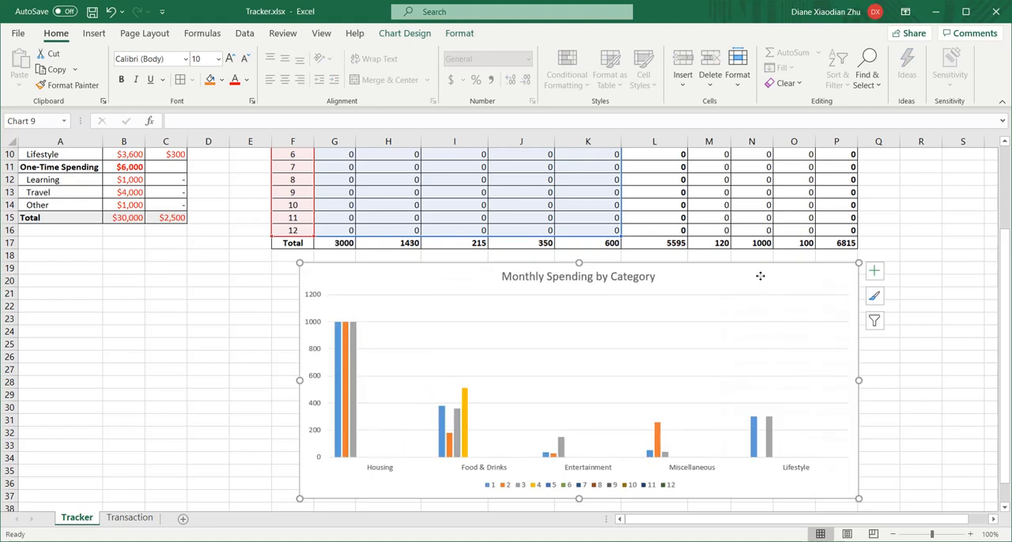
left_click_drag(760, 276, 746, 276)
left_click(877, 321)
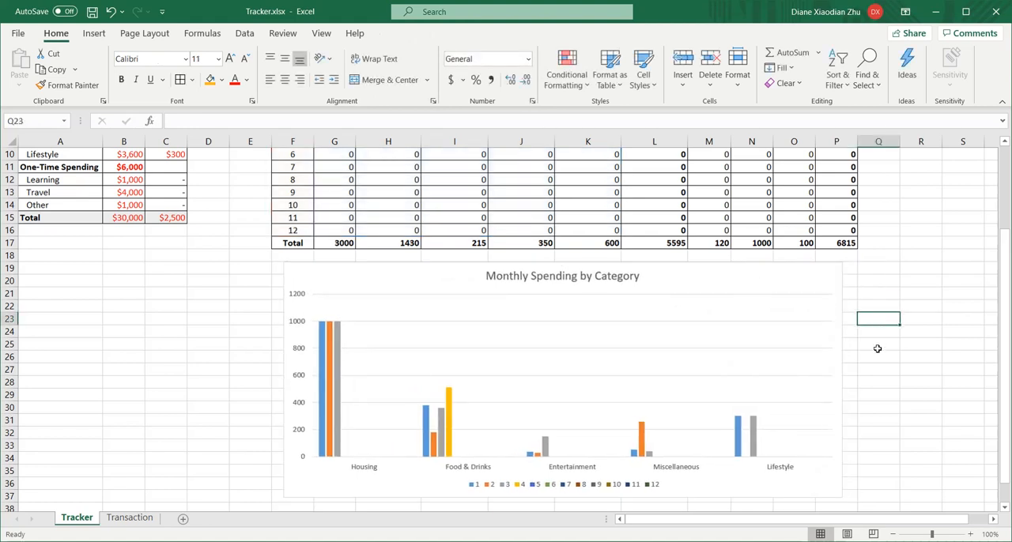
- Add a Greater Than conditional format to Housing cells G5:G16 against =$C$6 with Light Red Fill with Dark Red Text
left_click(514, 263)
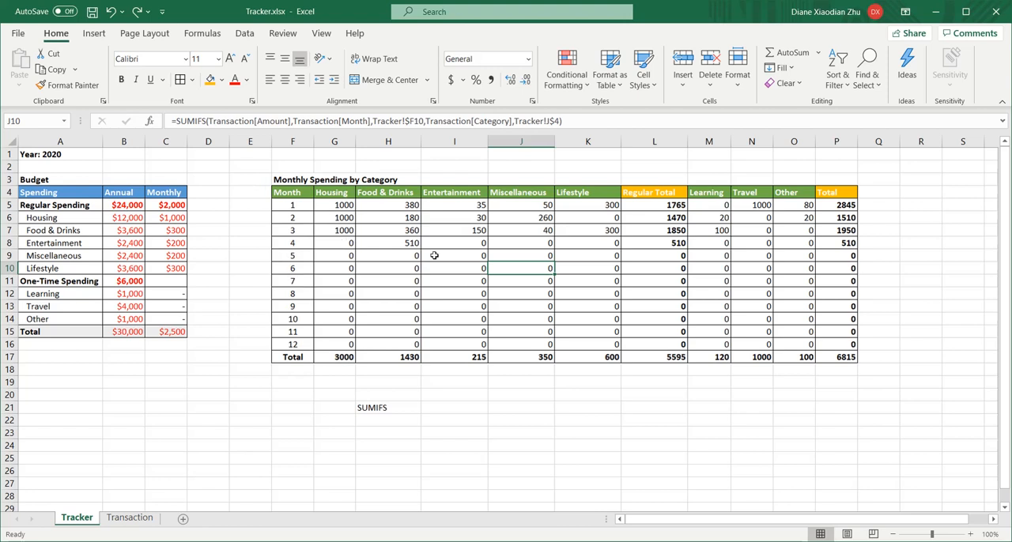
left_click(425, 166)
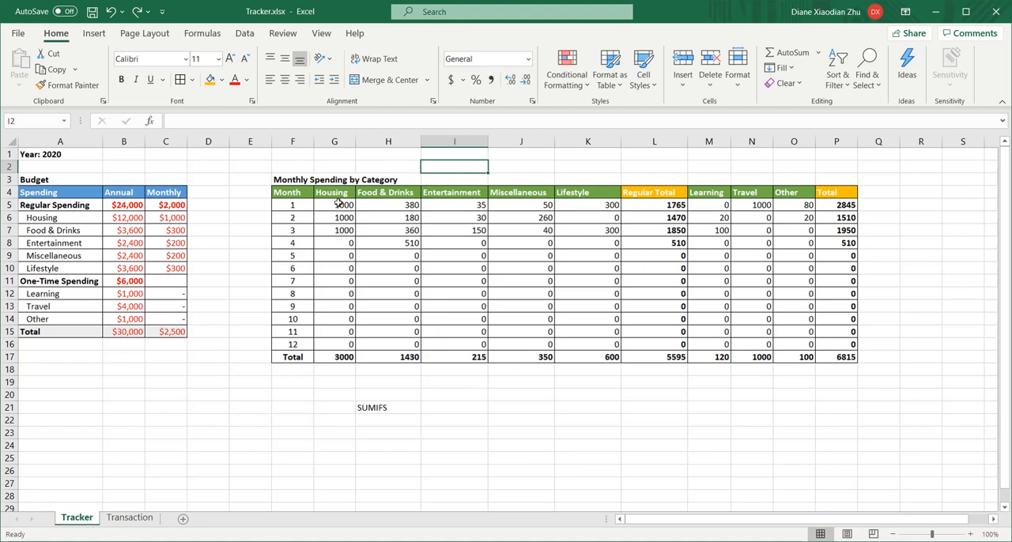
left_click_drag(336, 207, 332, 345)
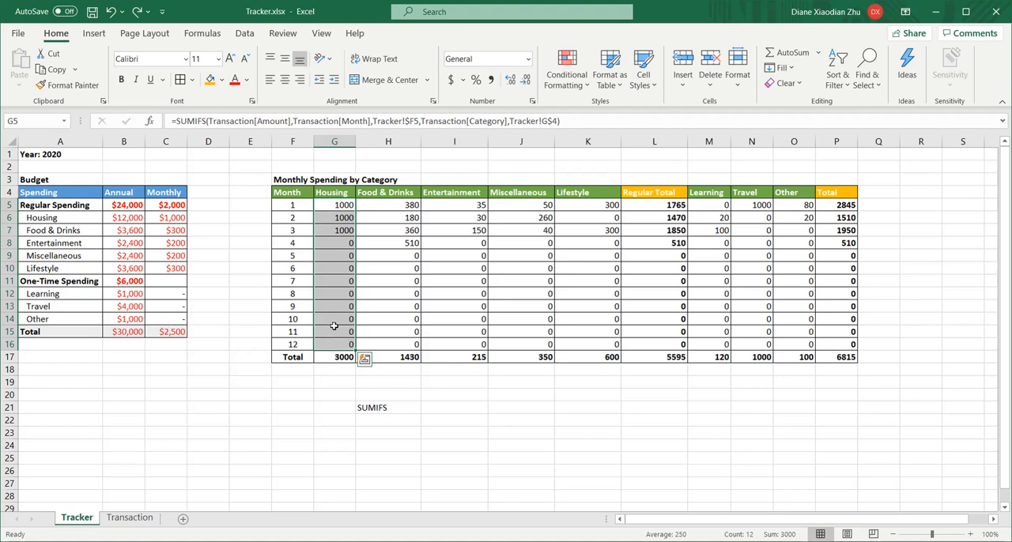
left_click(583, 87)
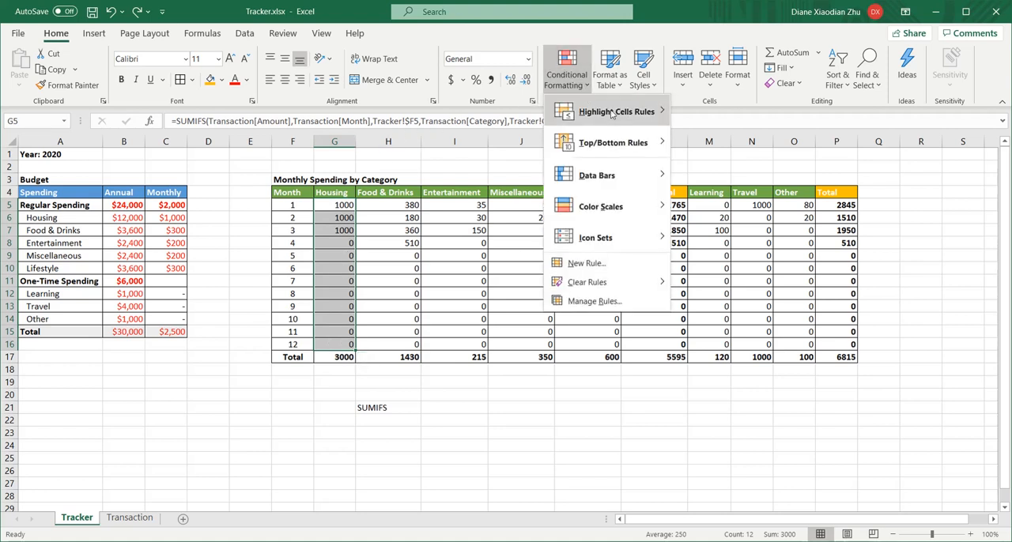
mouse_move(617, 115)
left_click(712, 113)
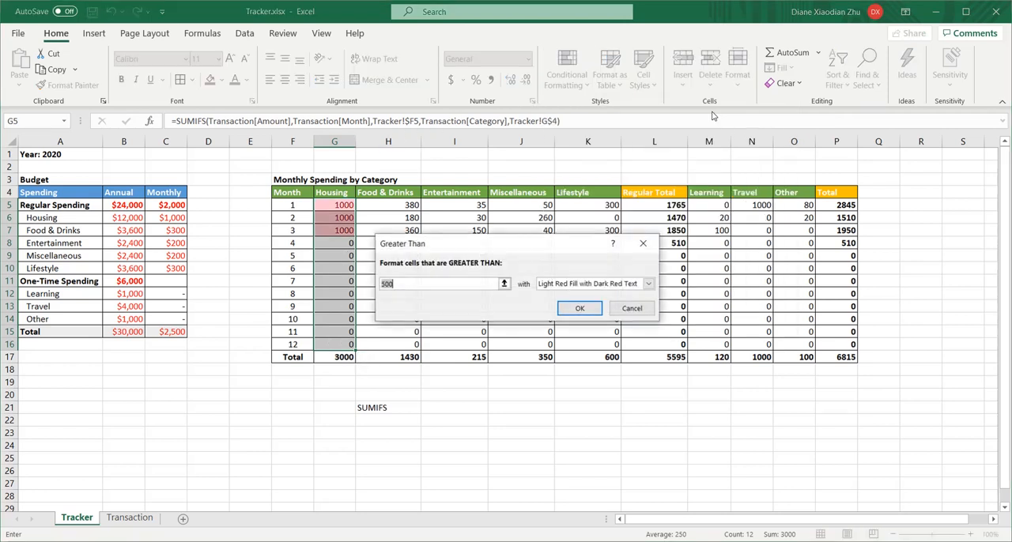
left_click(504, 284)
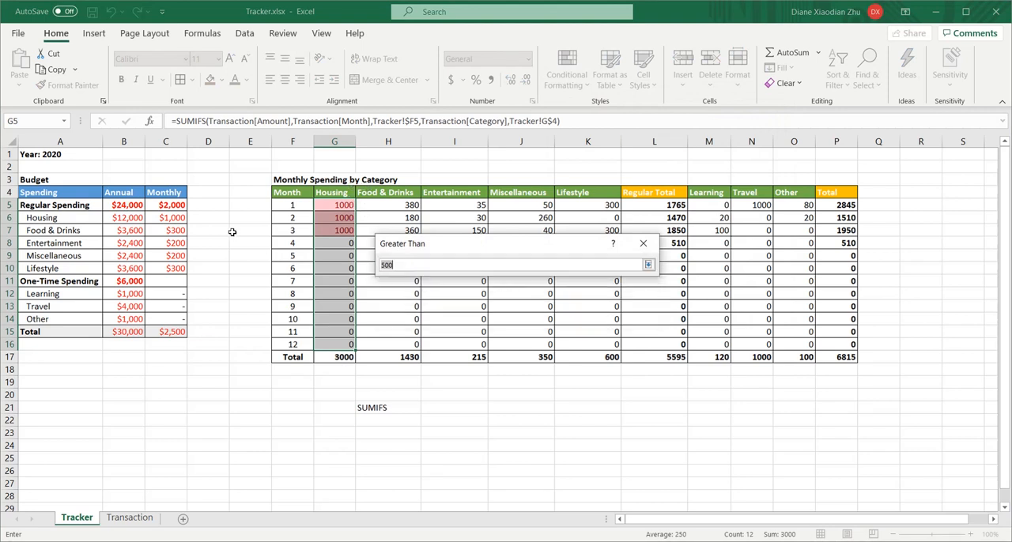
left_click(173, 219)
left_click(648, 265)
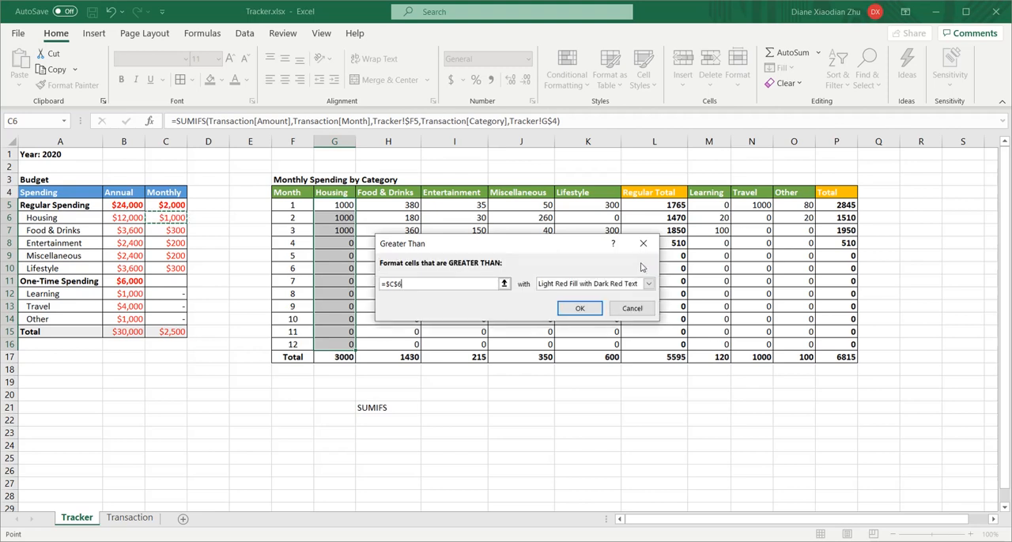
left_click(583, 308)
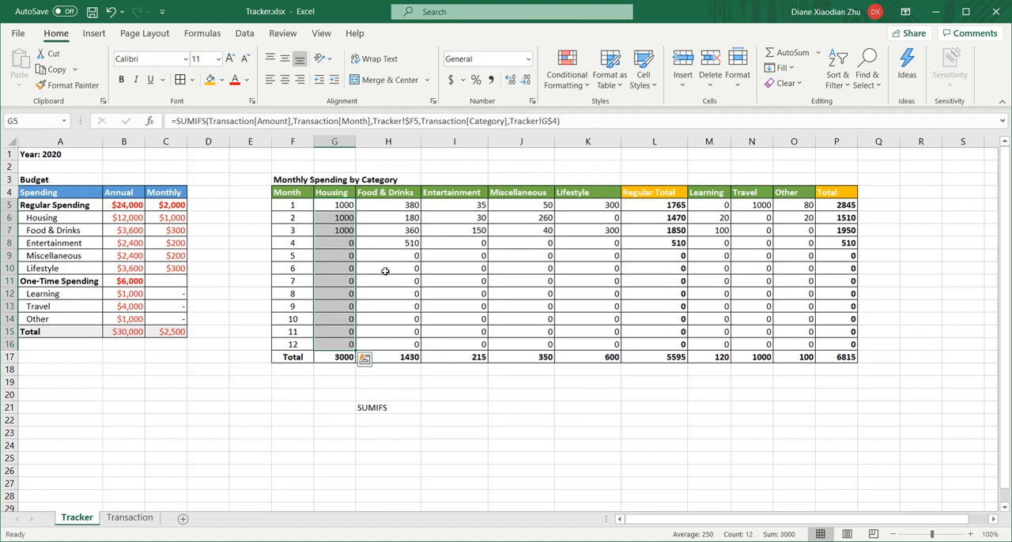
- Add a Greater Than conditional format to Food & Drinks cells H5:H16 against =$C$7 with Light Red Fill with Dark Red Text
left_click_drag(413, 204, 412, 344)
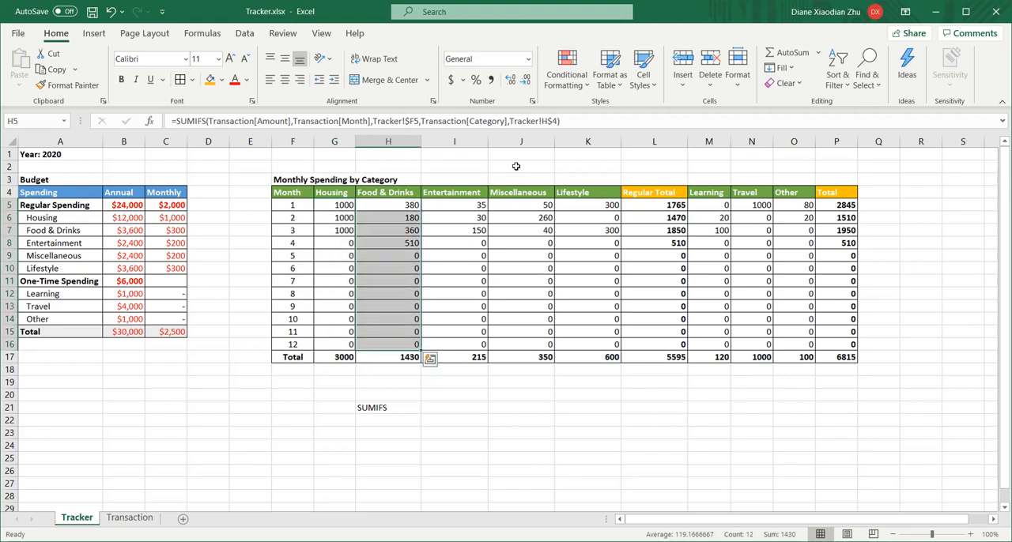
left_click(566, 79)
mouse_move(653, 113)
left_click(688, 111)
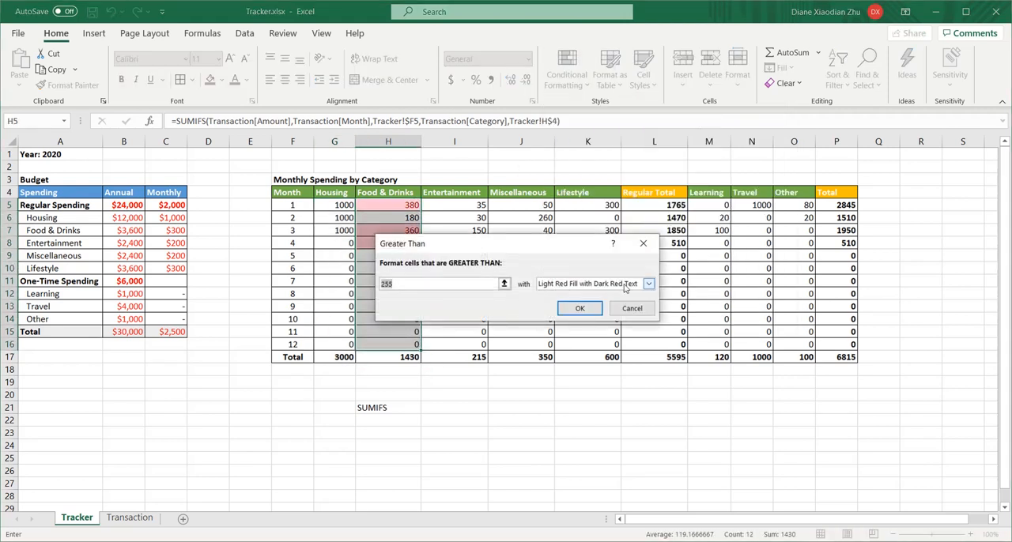
left_click(504, 283)
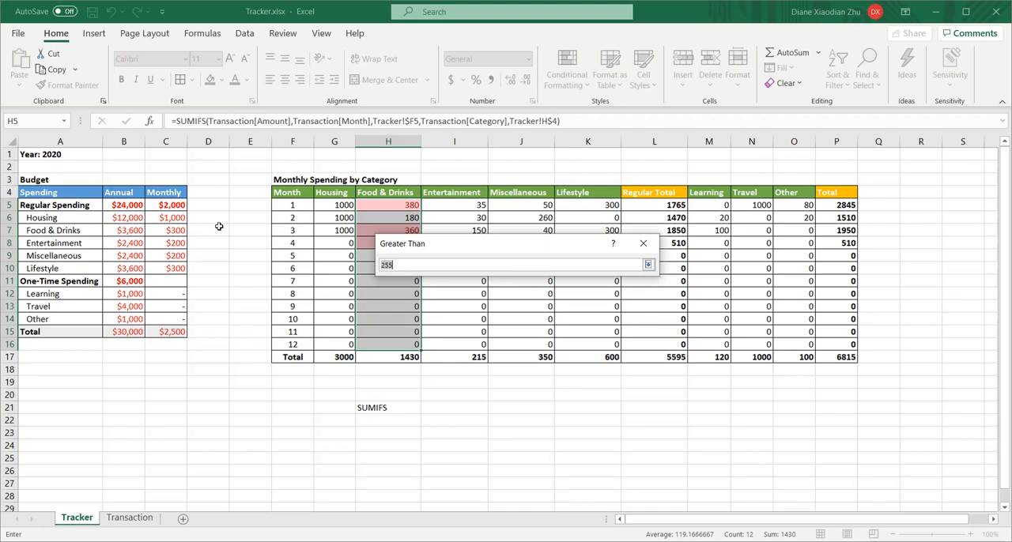
left_click(176, 233)
left_click(648, 265)
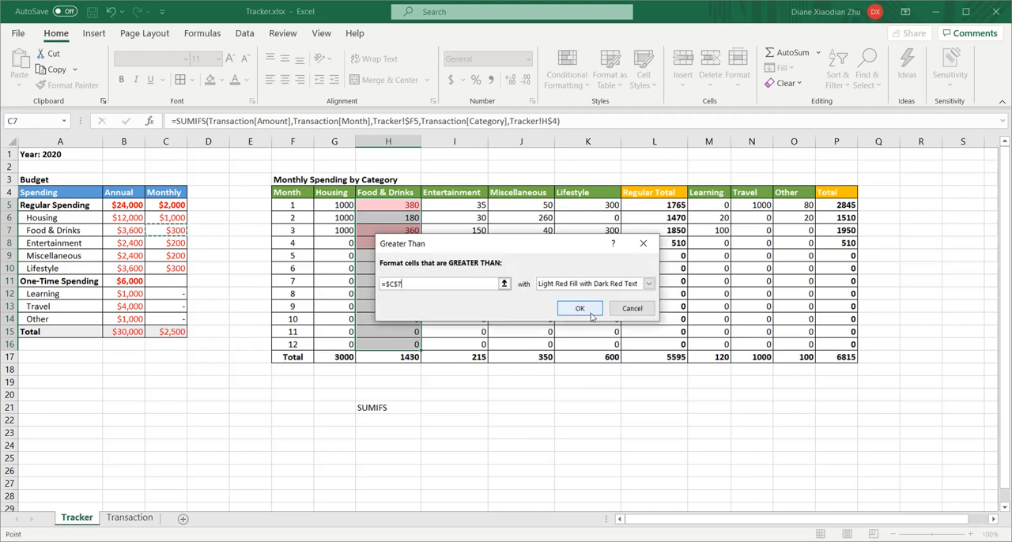
left_click(585, 307)
- Compare the highlighted Food & Drinks amounts with the monthly budget in C7 and review the spending chart
left_click(388, 242)
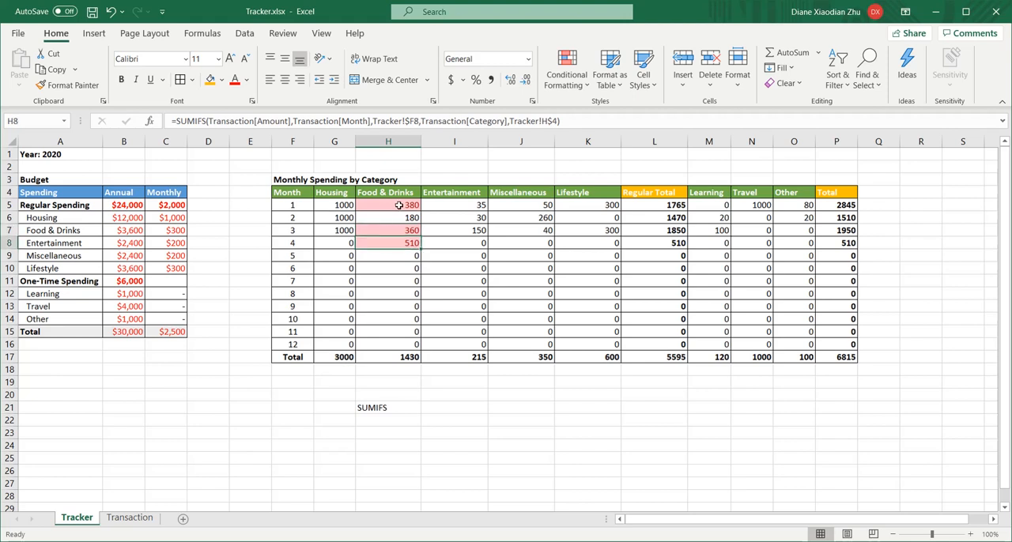
left_click(183, 231)
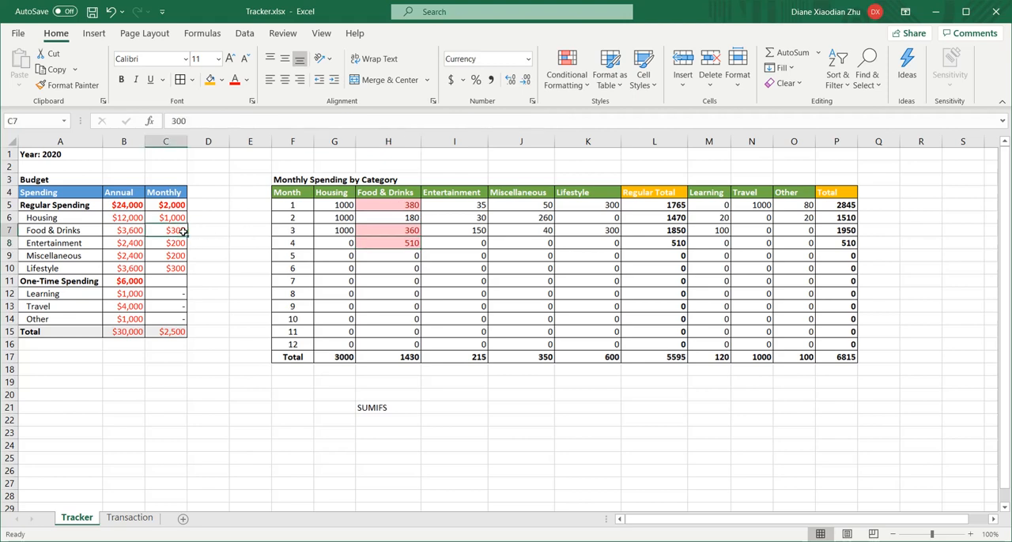
left_click(402, 209)
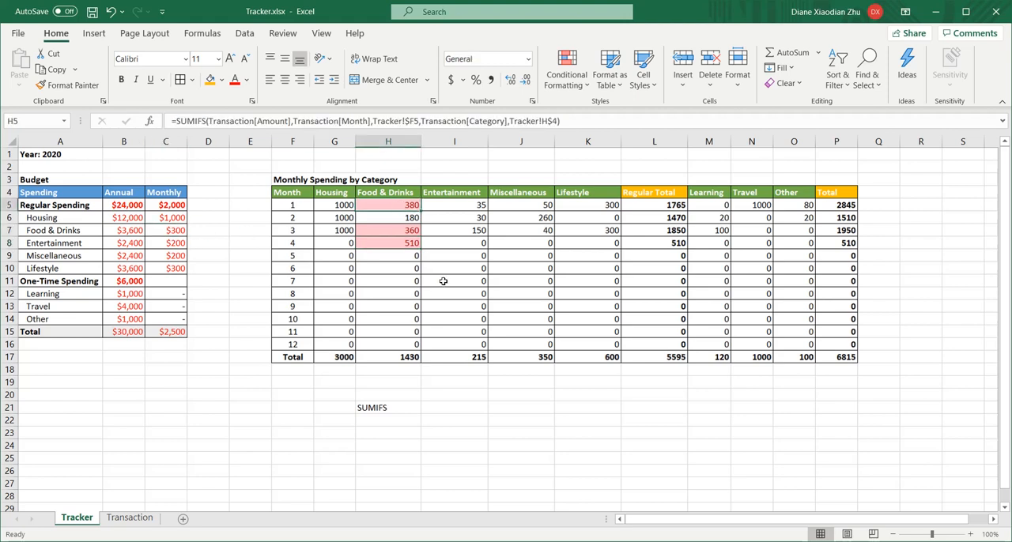
left_click(410, 230)
left_click(432, 266)
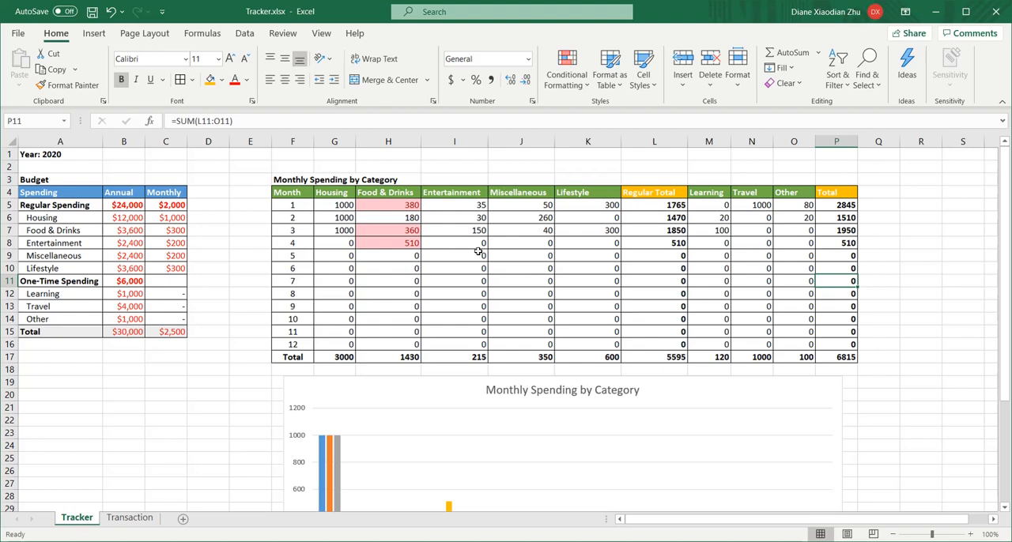
scroll(478, 251, "down", 3)
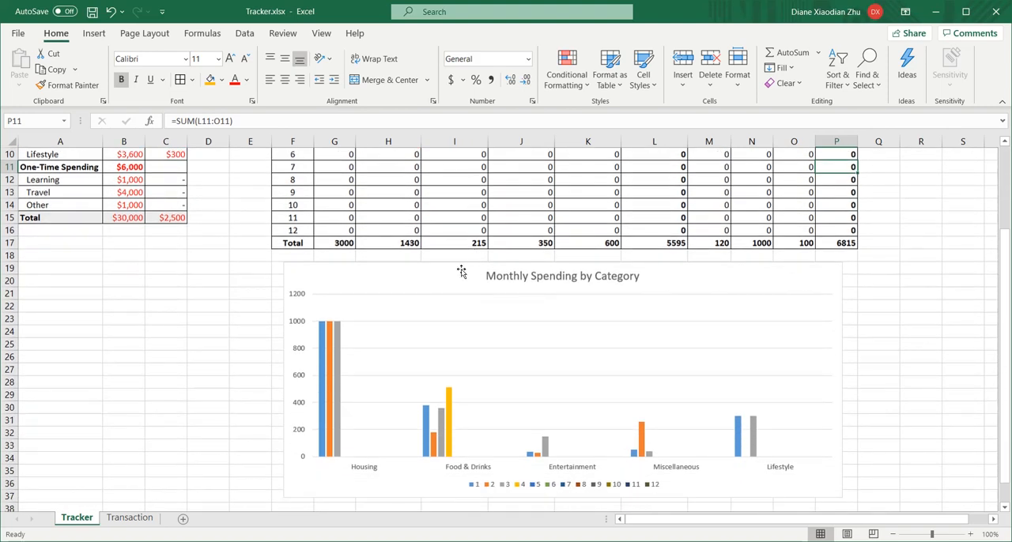
- Review the Transaction sheet's entries alongside the Tracker sheet's Monthly Spending by Category table and chart
left_click(445, 282)
scroll(885, 310, "up", 3)
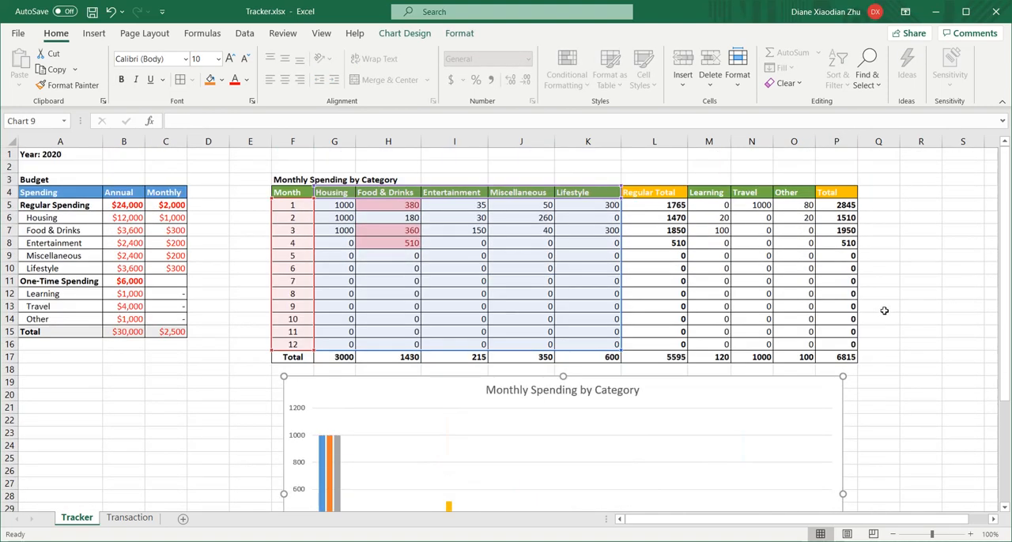
left_click(898, 305)
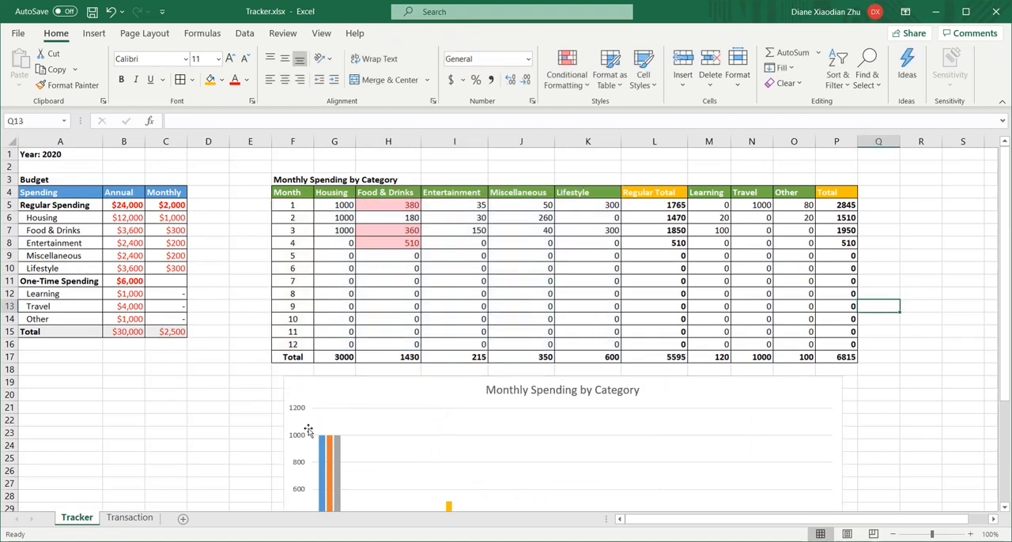
left_click(134, 518)
scroll(184, 289, "down", 2)
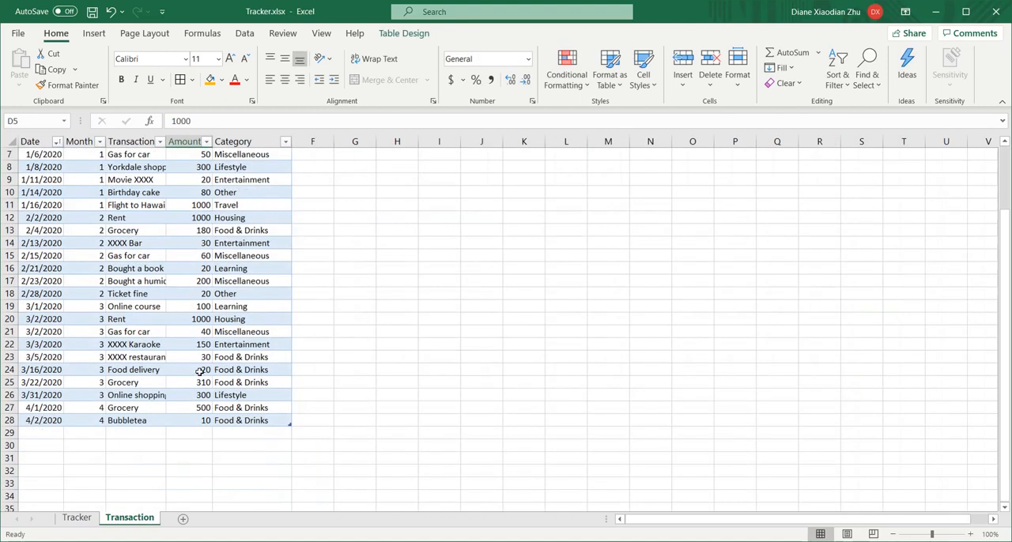
left_click(77, 518)
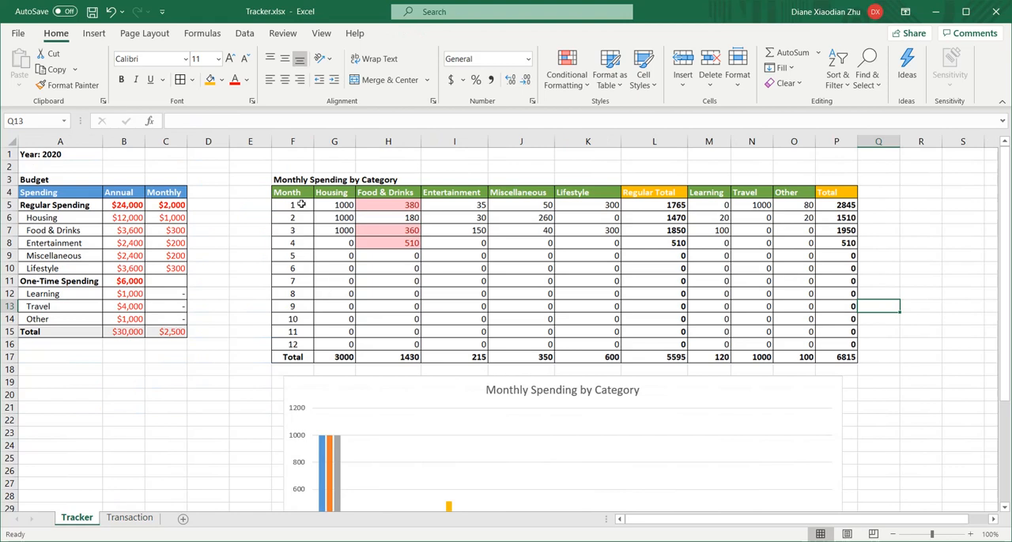
left_click_drag(301, 195, 806, 360)
left_click(826, 319)
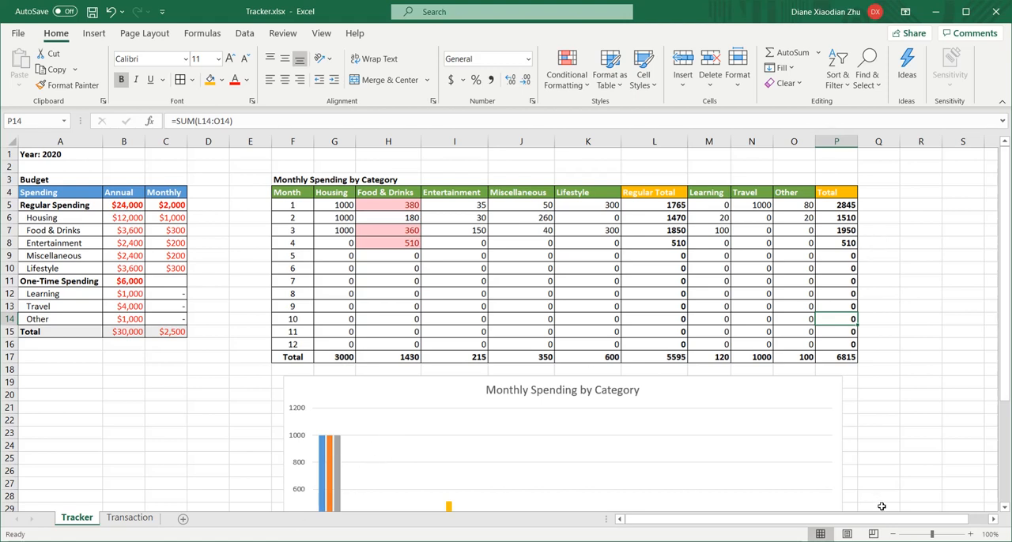
left_click(824, 541)
left_click(815, 533)
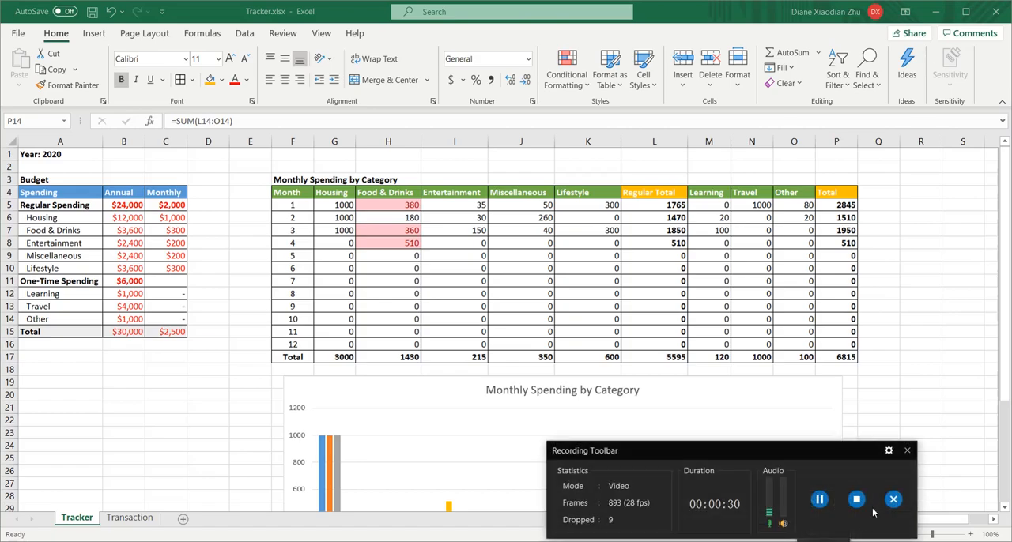